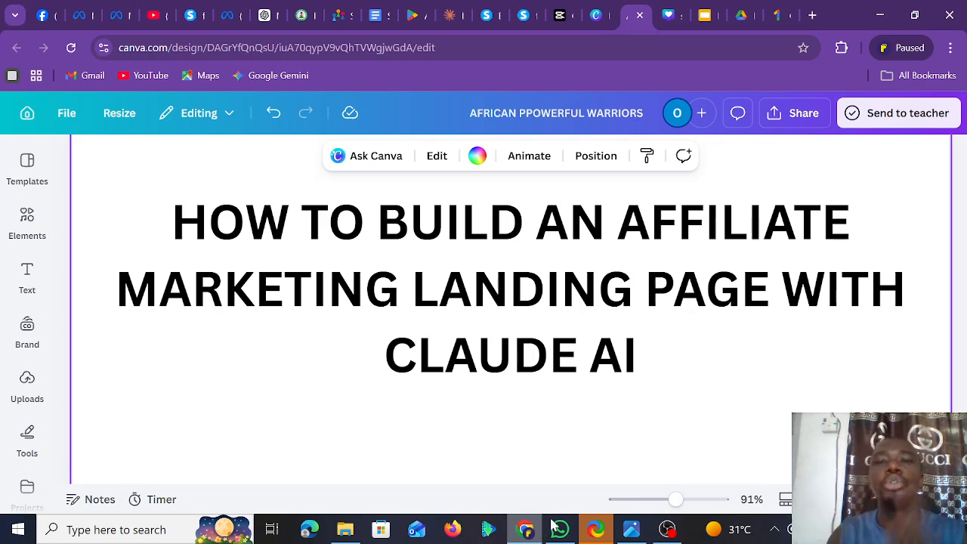
- Open a new Chrome tab beside the Canva title design
left_click(812, 15)
- Search Google for 'ad library' and open Meta's Ad Library result
type("A")
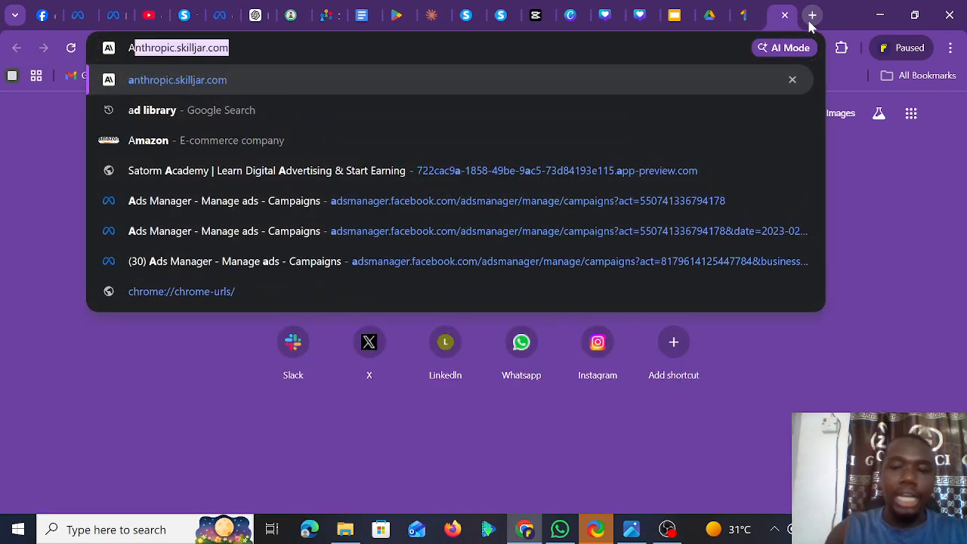
key("BackSpace")
key("BackSpace")
type("ad")
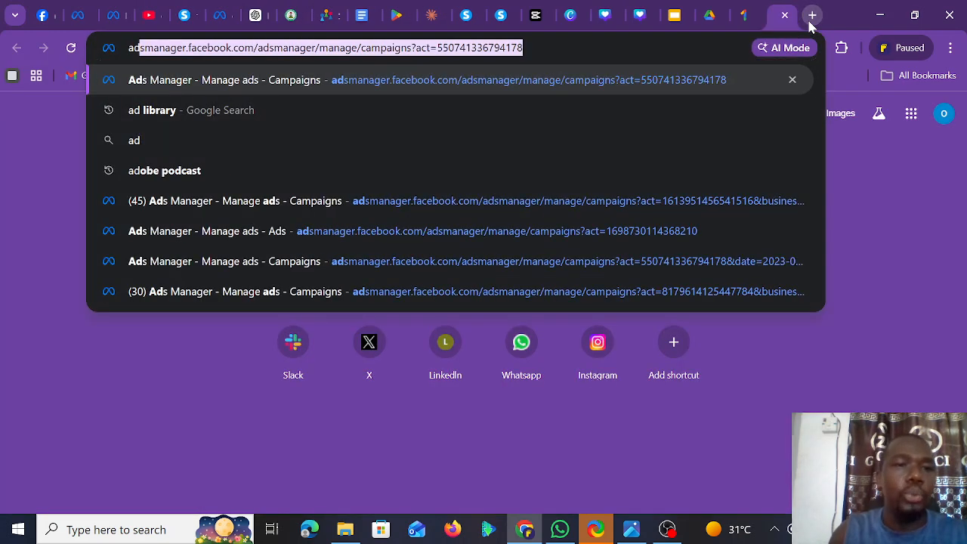
left_click(335, 111)
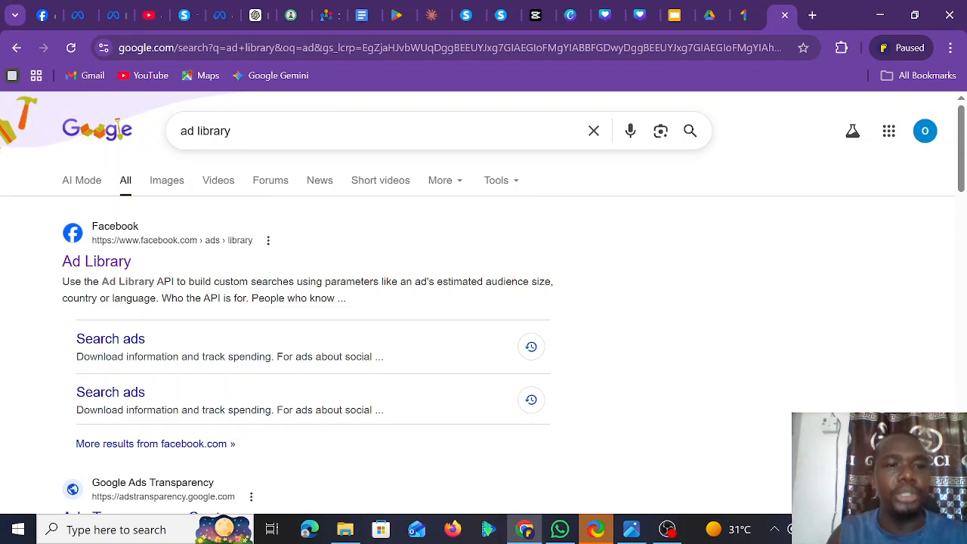
left_click(114, 263)
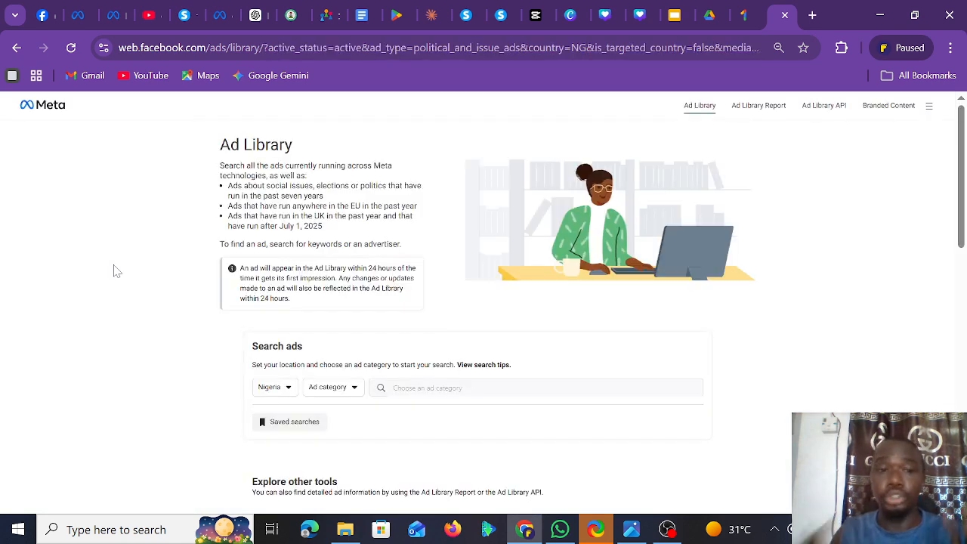
- Search Nigeria's ads in All ads for the exact phrase 'affiliate marketing'
left_click(267, 391)
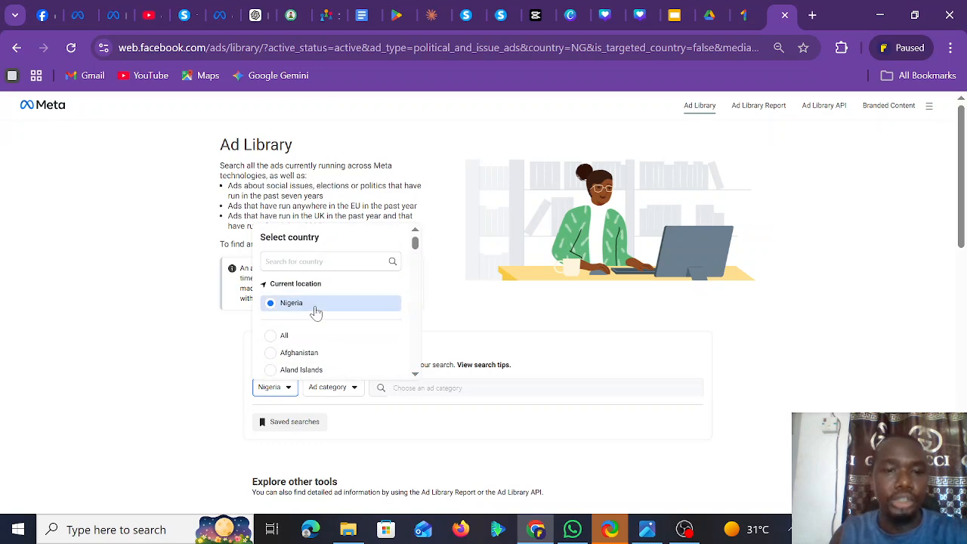
left_click(336, 397)
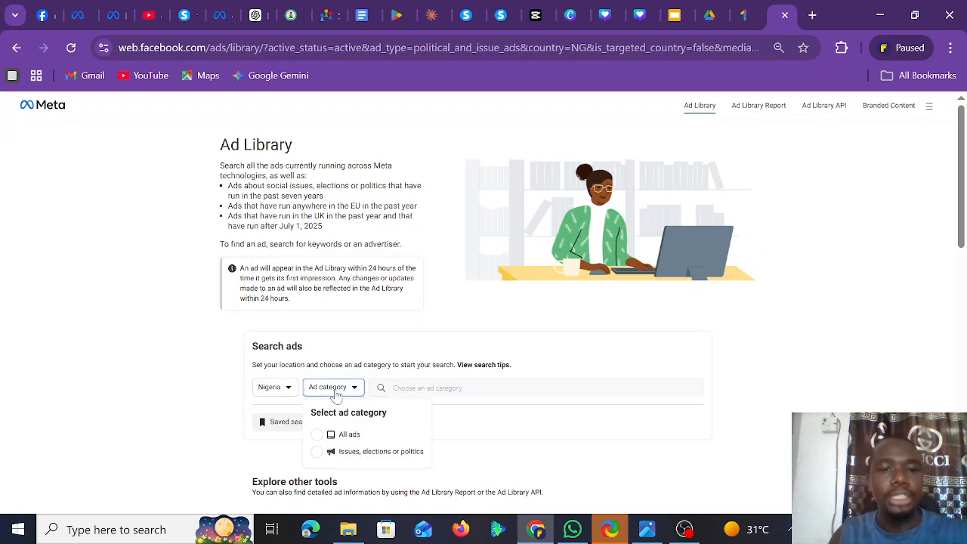
left_click(348, 435)
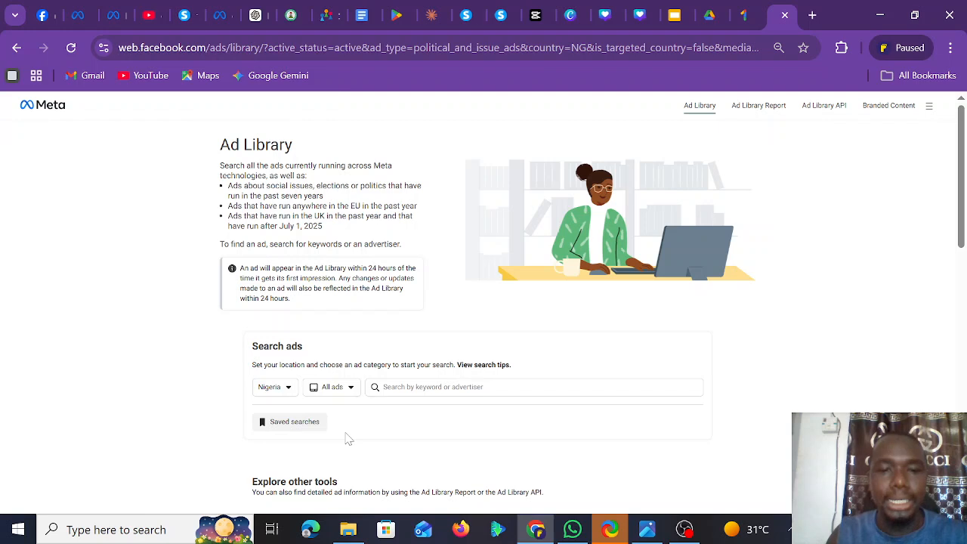
left_click(412, 387)
type("aff")
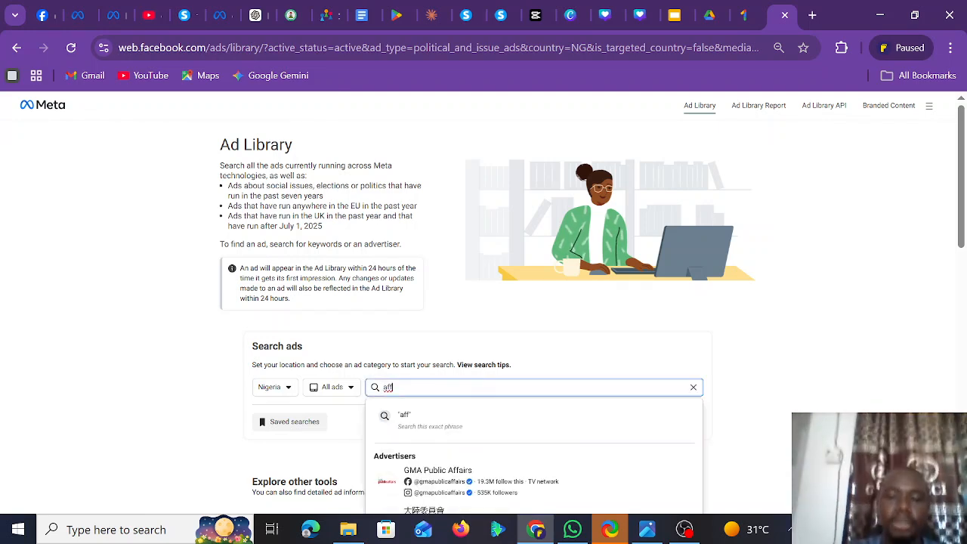
type("ili")
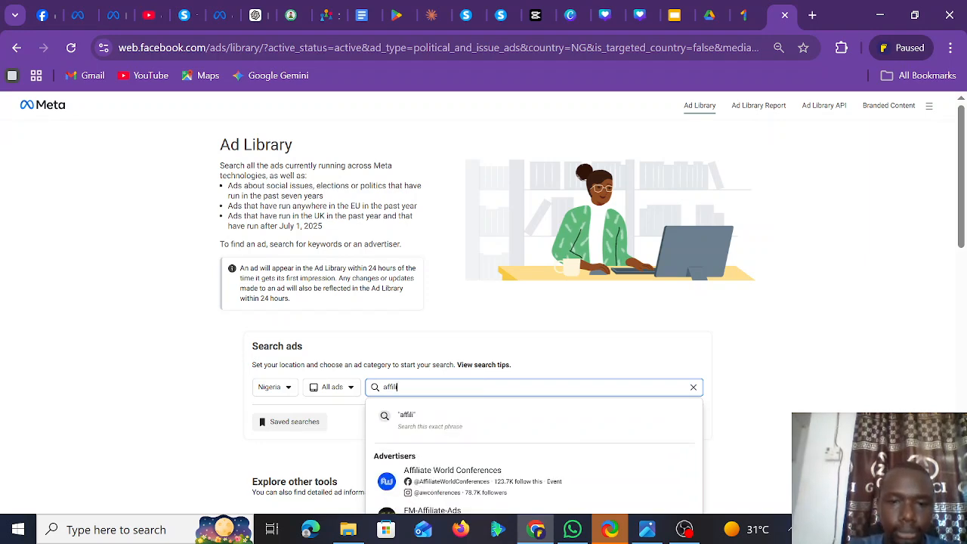
type("ate market")
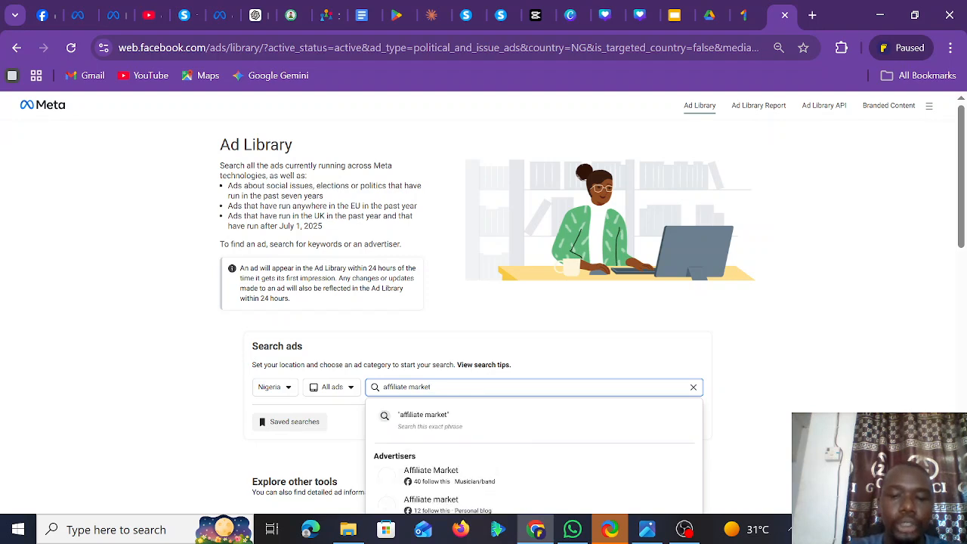
type("ing")
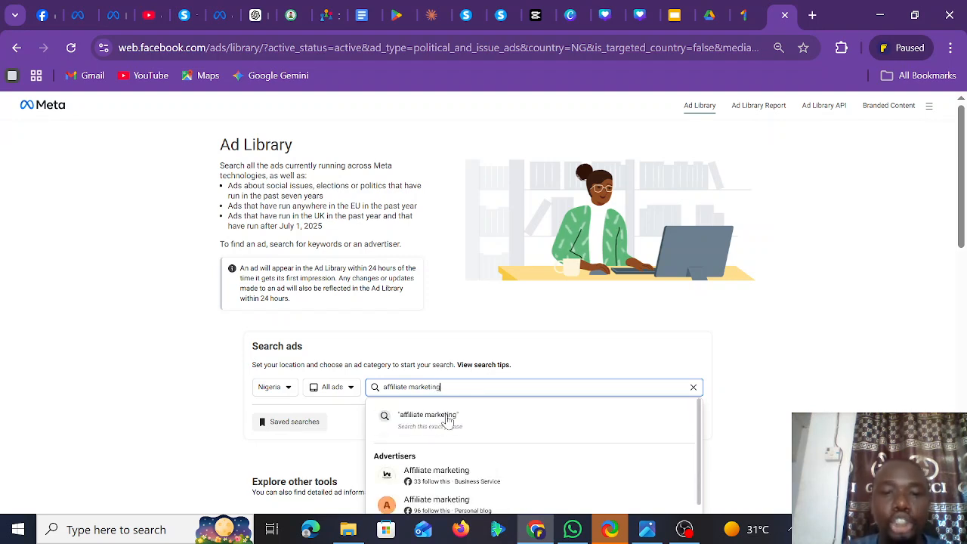
left_click(448, 422)
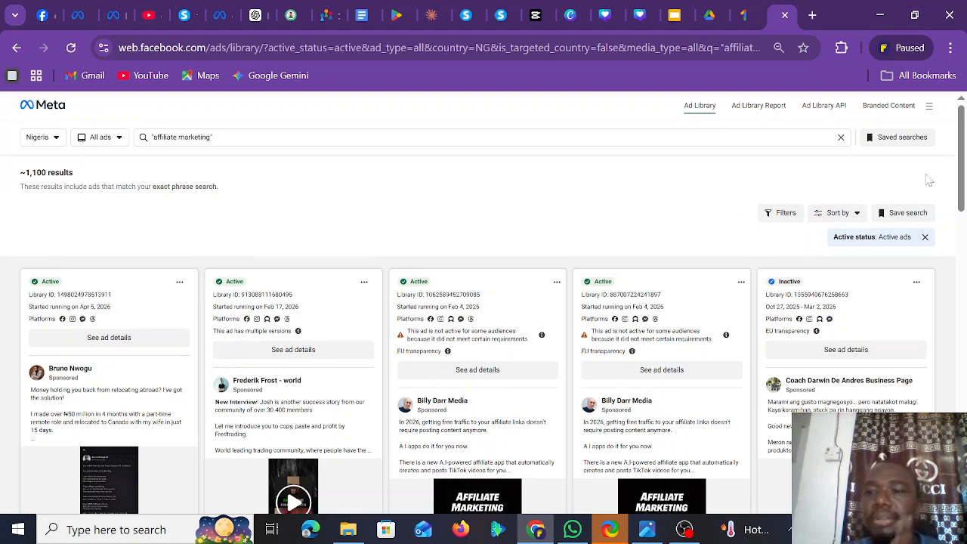
- Open the relocation-job ad's landing page from the results, then return to the Ad Library tab
scroll(962, 166, "down", 2)
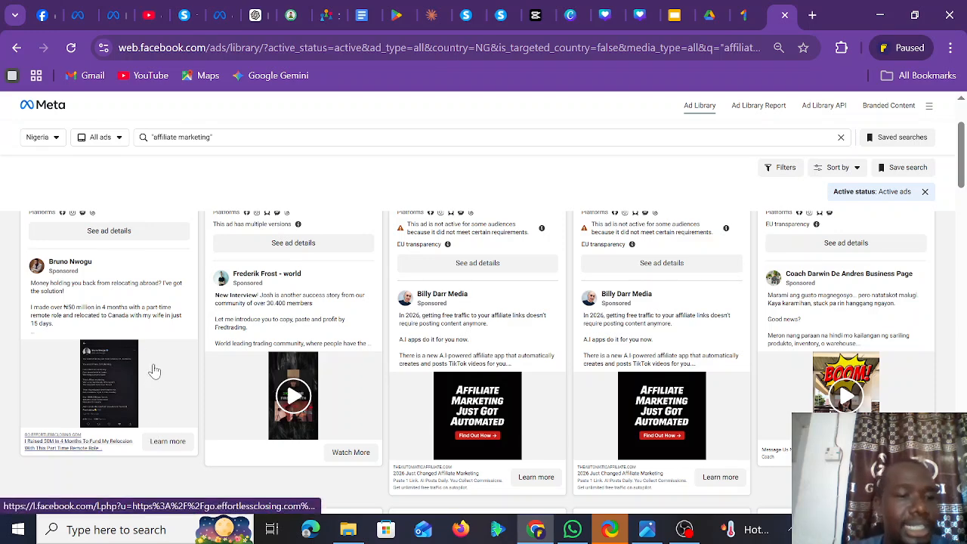
left_click(161, 446)
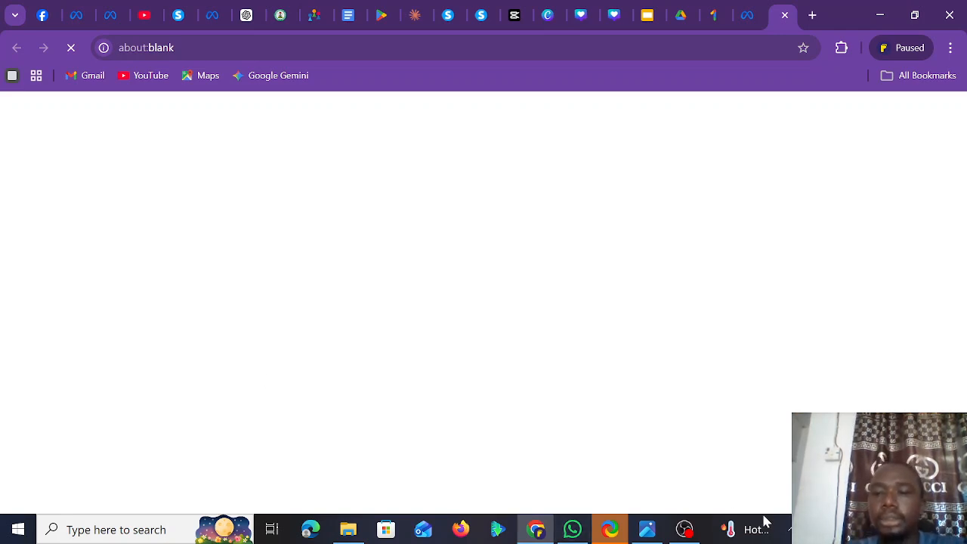
left_click(788, 533)
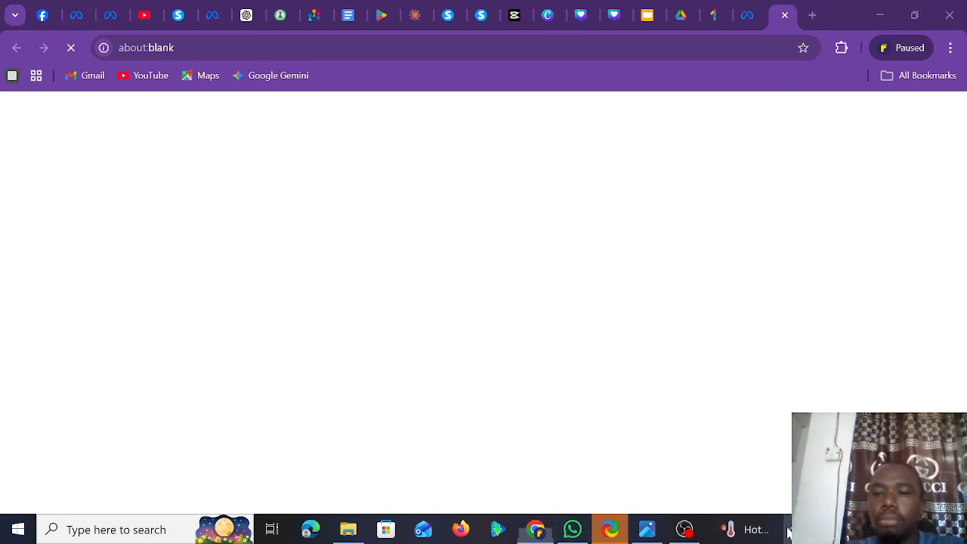
left_click(807, 344)
left_click(745, 22)
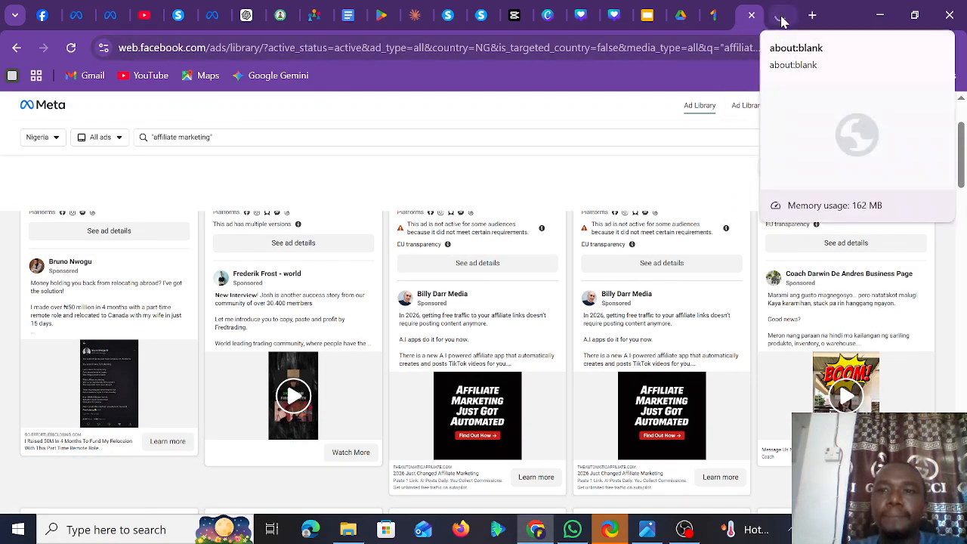
left_click(782, 23)
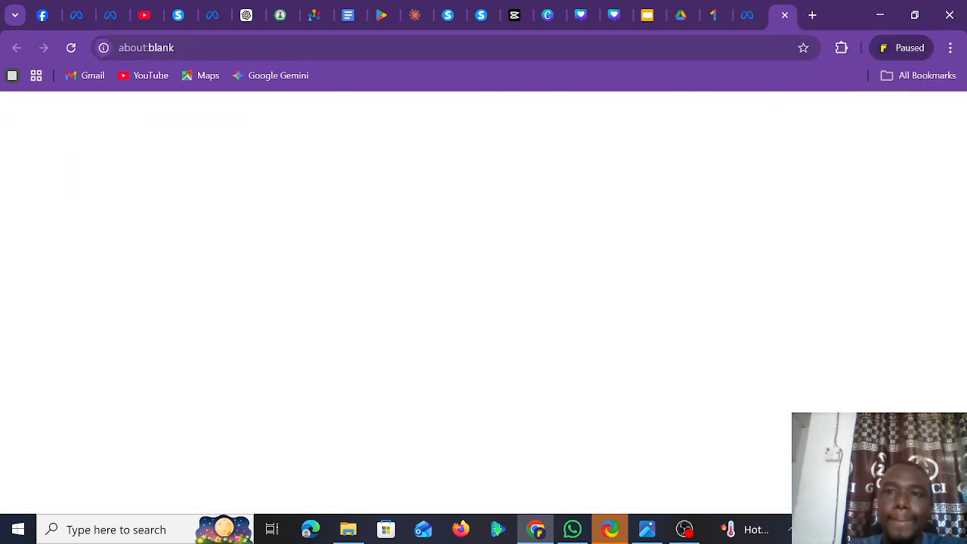
left_click(748, 23)
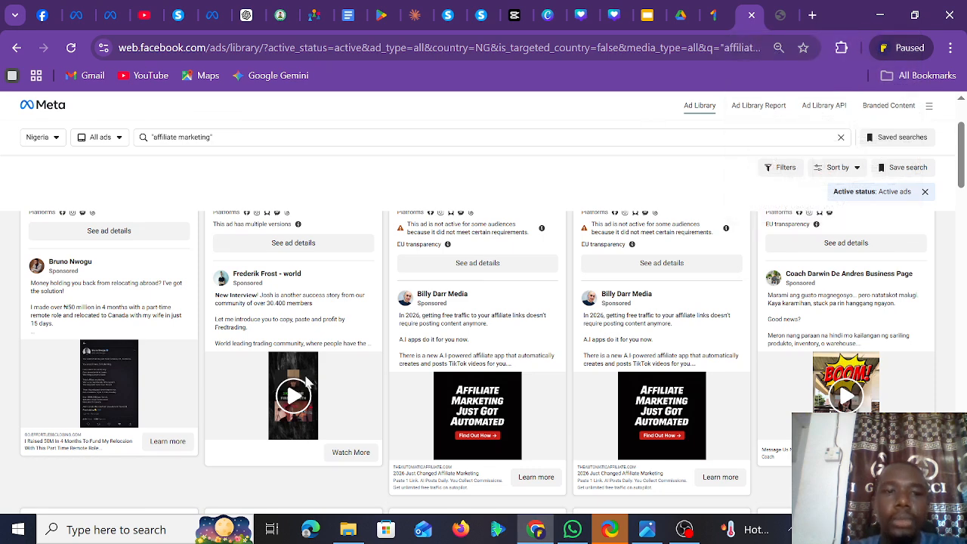
- Review the relocation ad's opt-in page, close the blank tab, and return to Ad Library
left_click(65, 445)
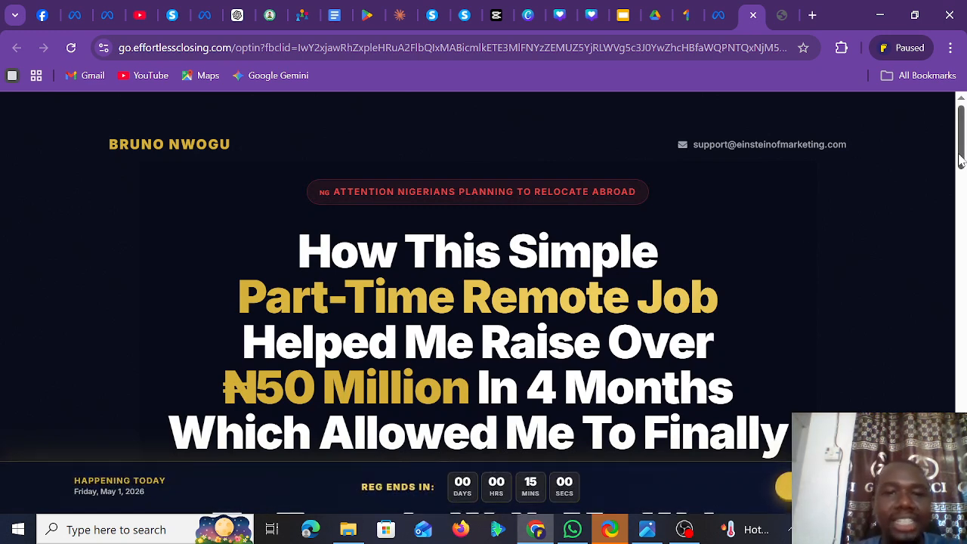
mouse_move(961, 161)
left_mouse_down()
mouse_move(963, 470)
mouse_move(962, 148)
left_mouse_up()
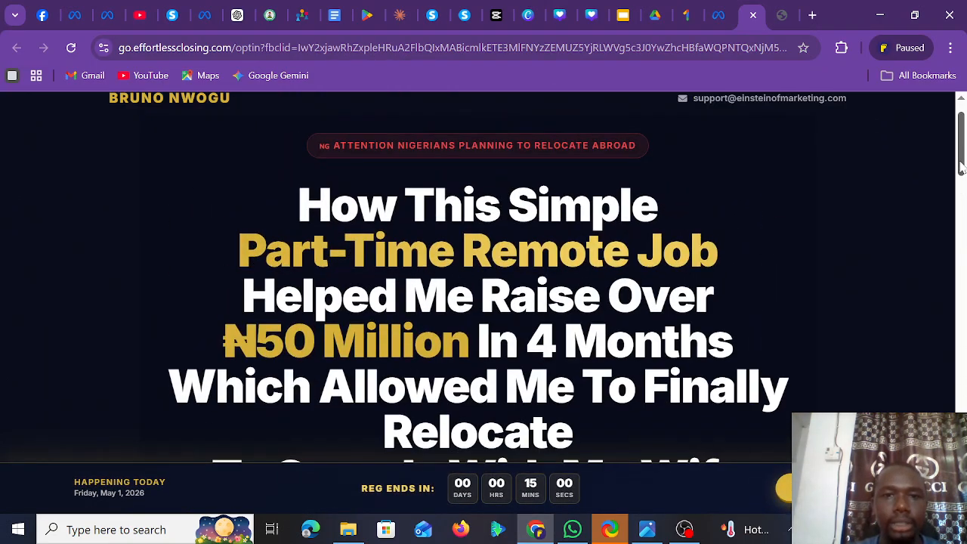
left_click(783, 18)
left_click(785, 18)
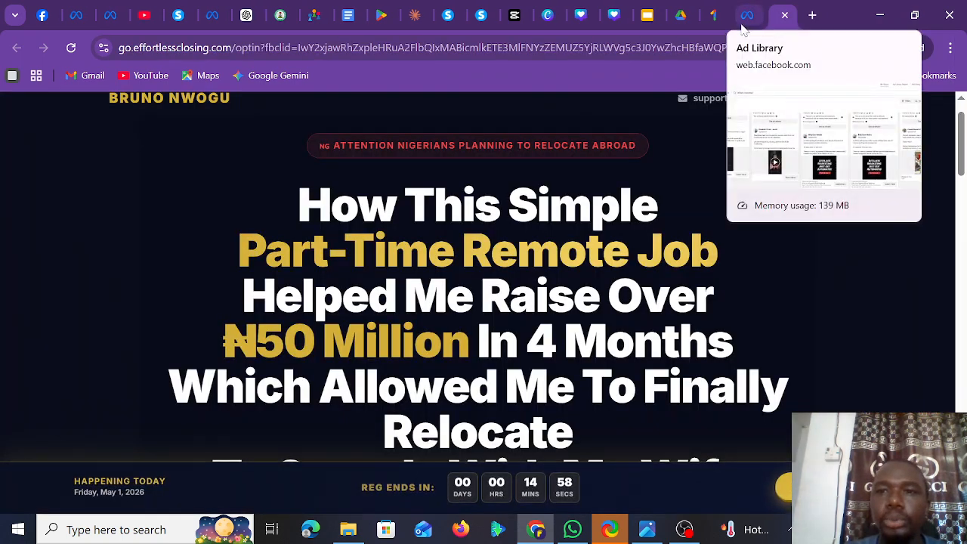
left_click(745, 23)
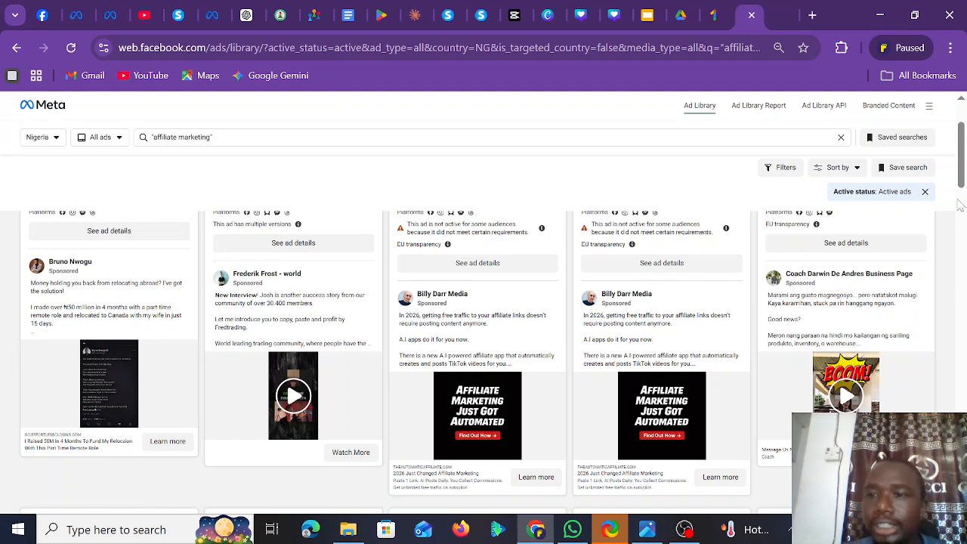
left_click_drag(961, 179, 961, 220)
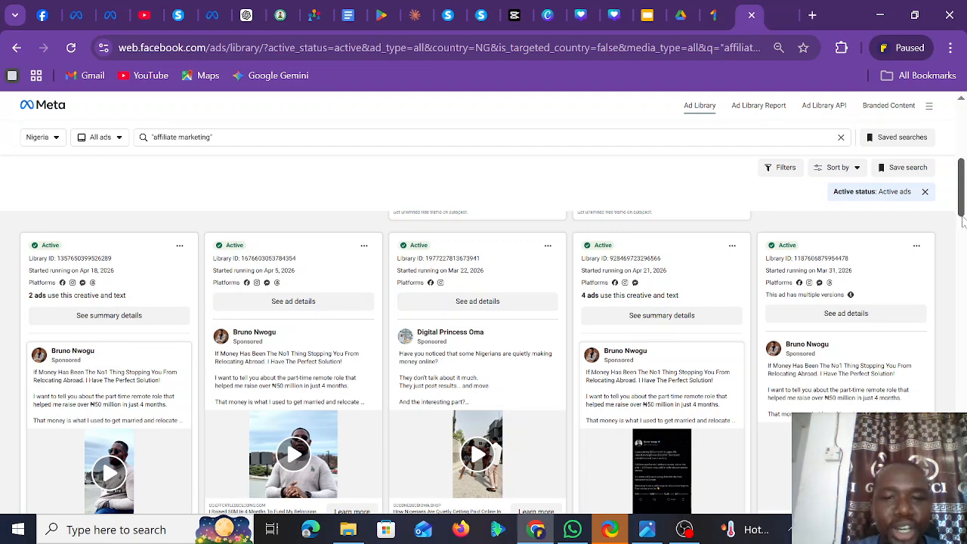
left_click_drag(963, 219, 963, 242)
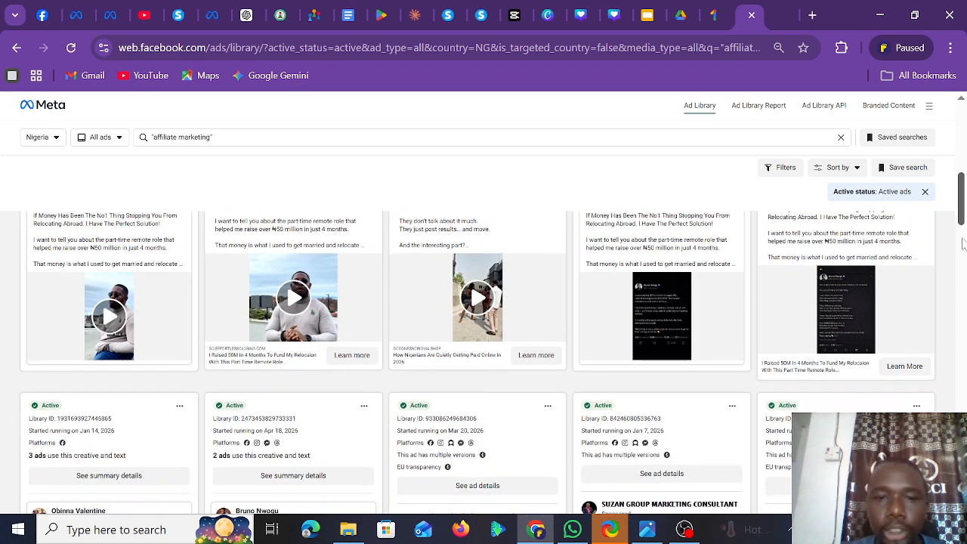
left_click(429, 361)
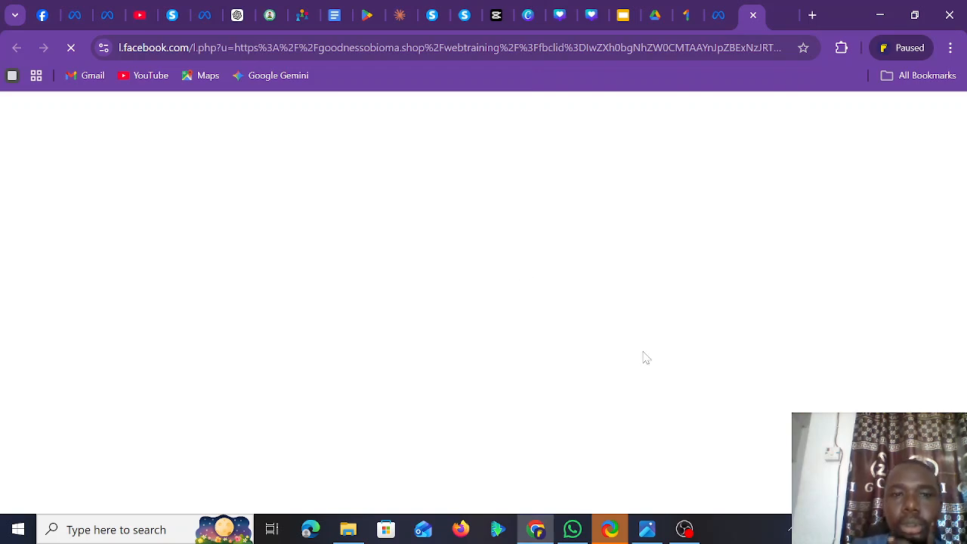
left_click(605, 52)
key("Escape")
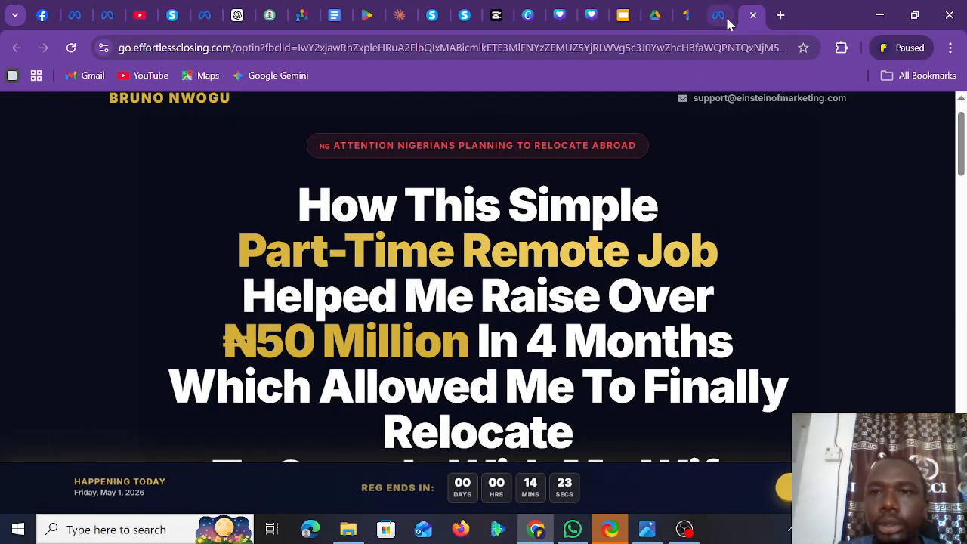
left_click(753, 15)
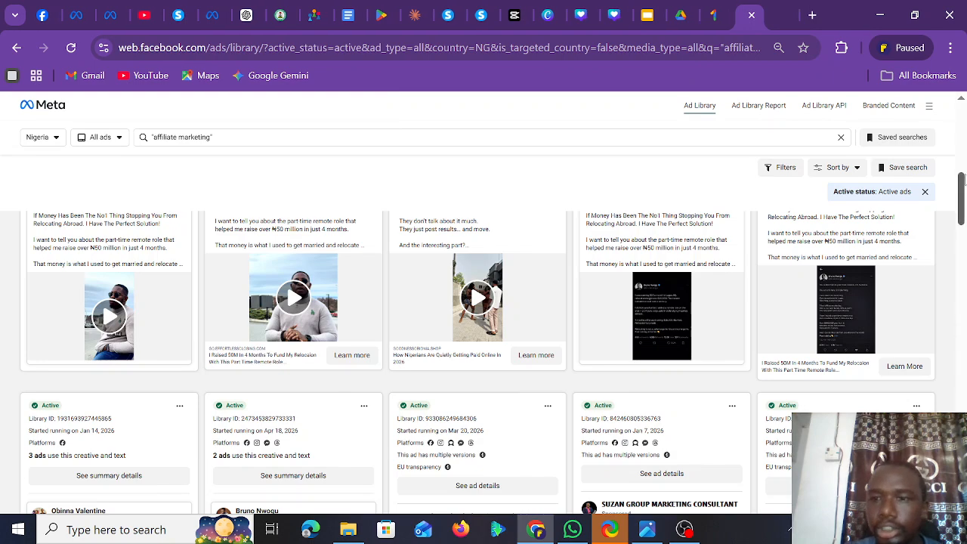
- Browse further affiliate-marketing ads and open the AndreTech ad's link in a new tab
left_click_drag(962, 181, 964, 249)
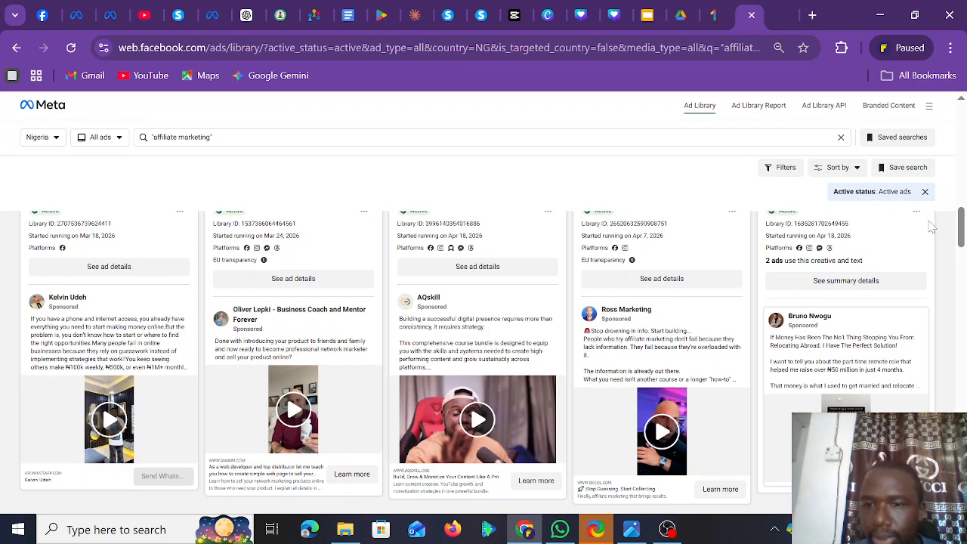
left_click_drag(962, 228, 963, 269)
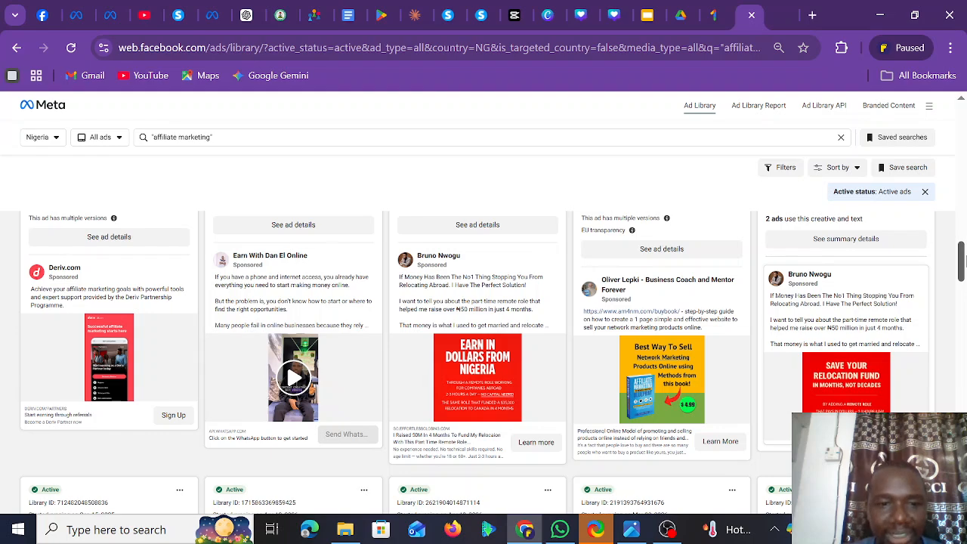
scroll(474, 363, "down", 4)
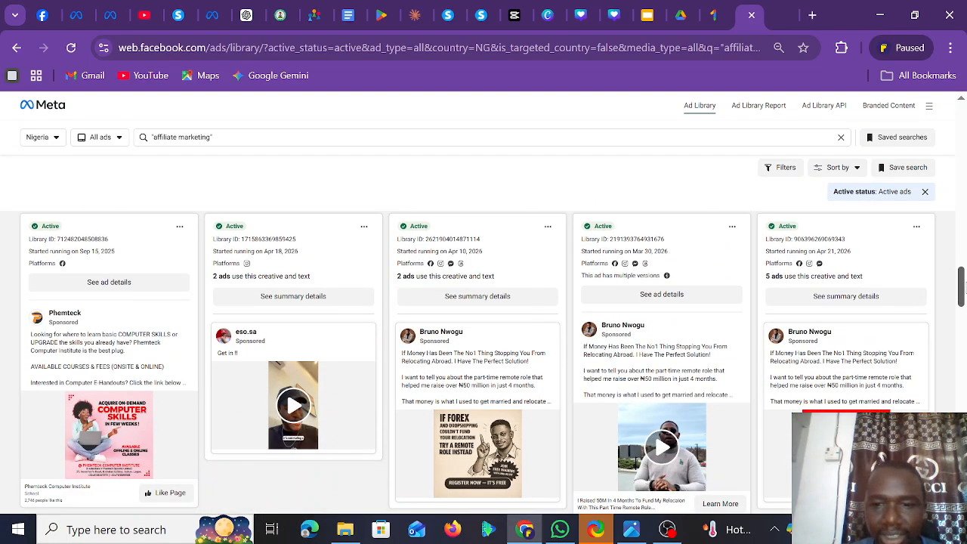
scroll(493, 361, "down", 5)
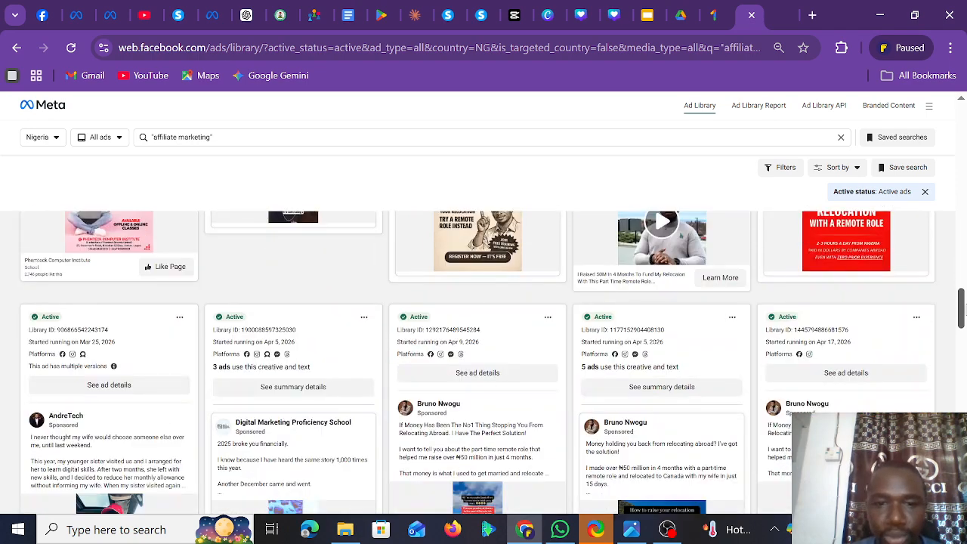
left_click_drag(964, 317, 962, 325)
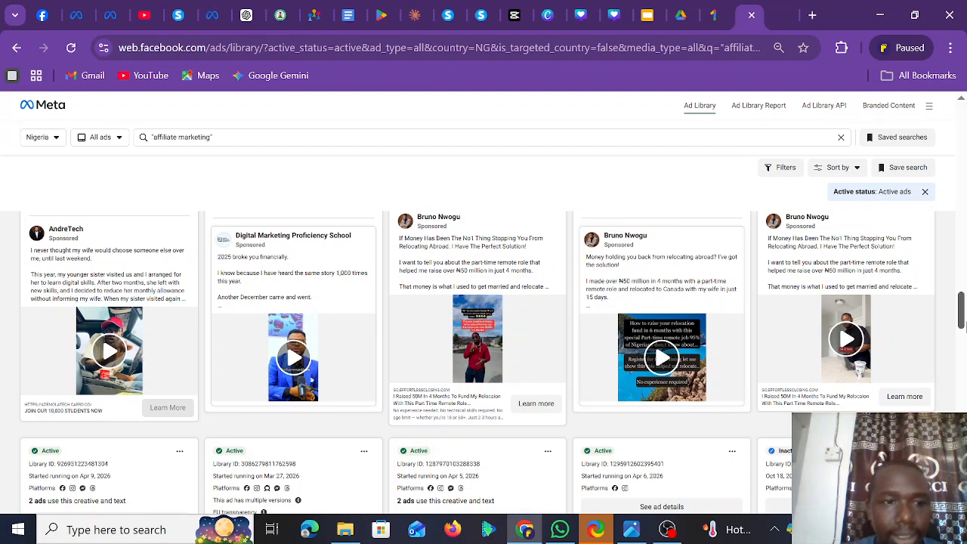
left_click(46, 411)
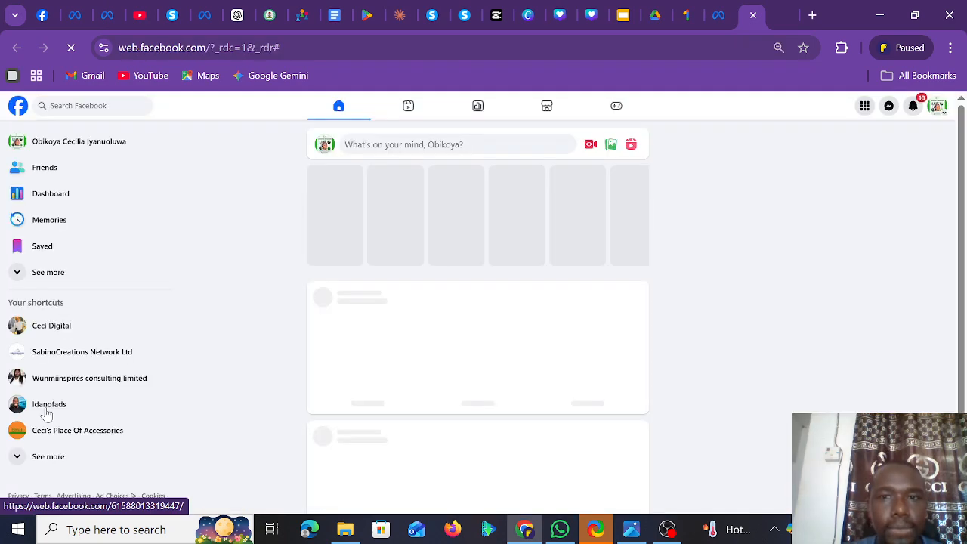
left_click(719, 16)
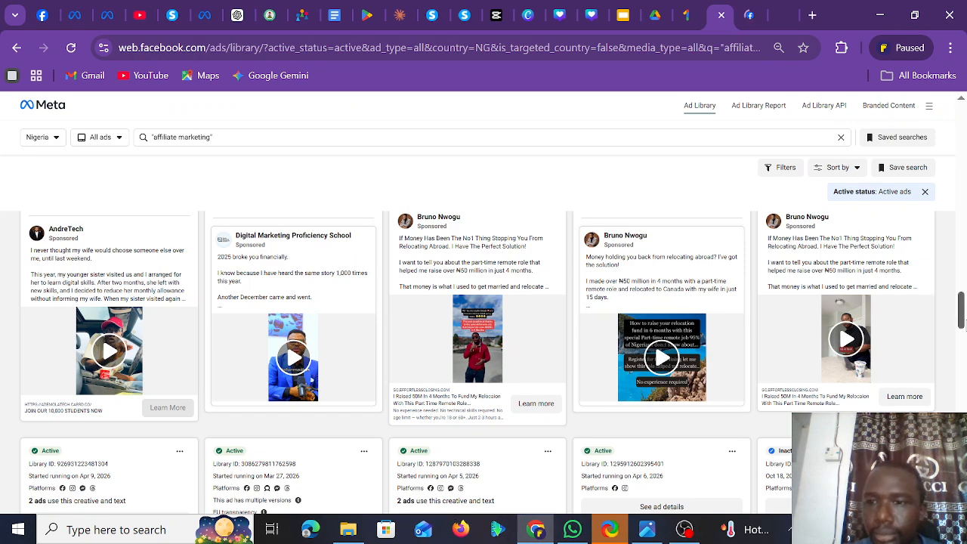
left_click_drag(962, 317, 962, 344)
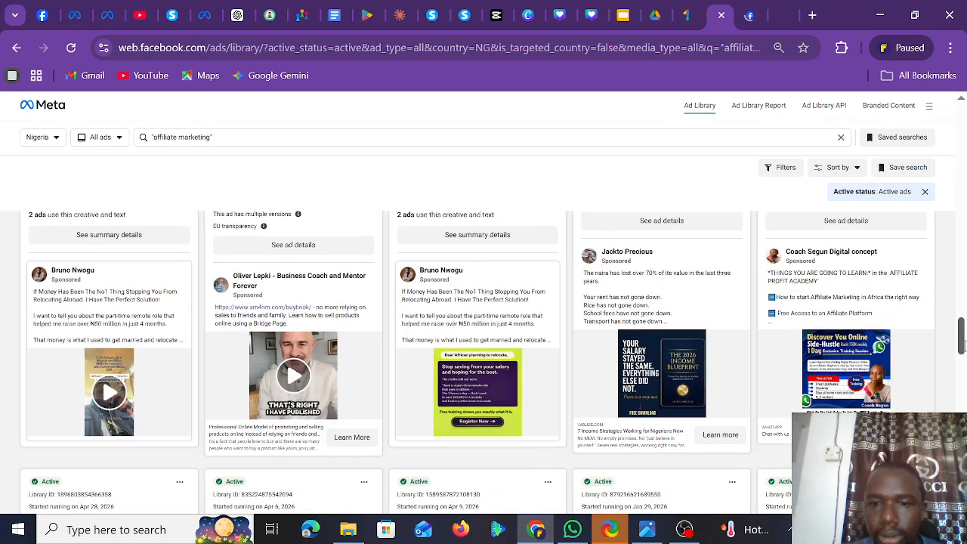
- Review the varluie.com free-book landing page for the 2026 Income Blueprint ad, then return
left_click(639, 438)
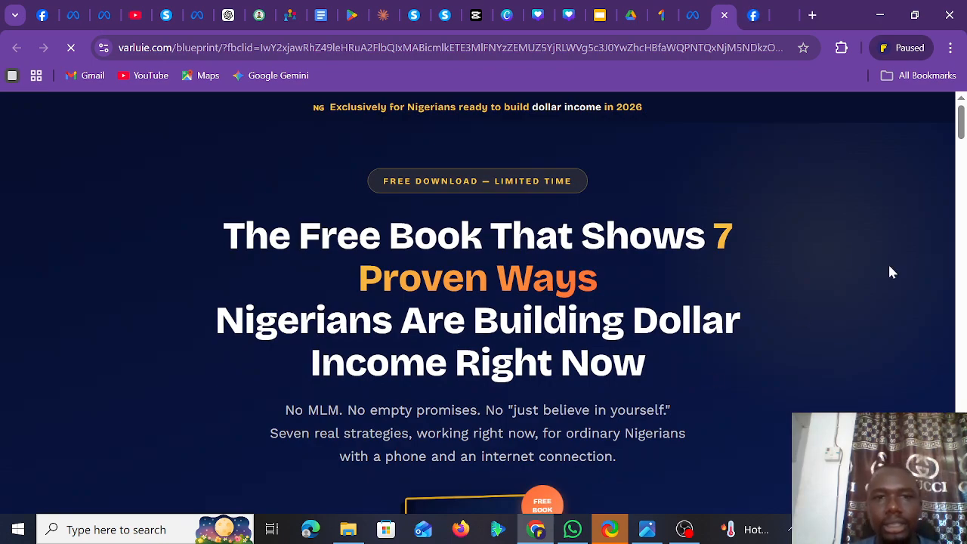
left_click_drag(962, 133, 961, 491)
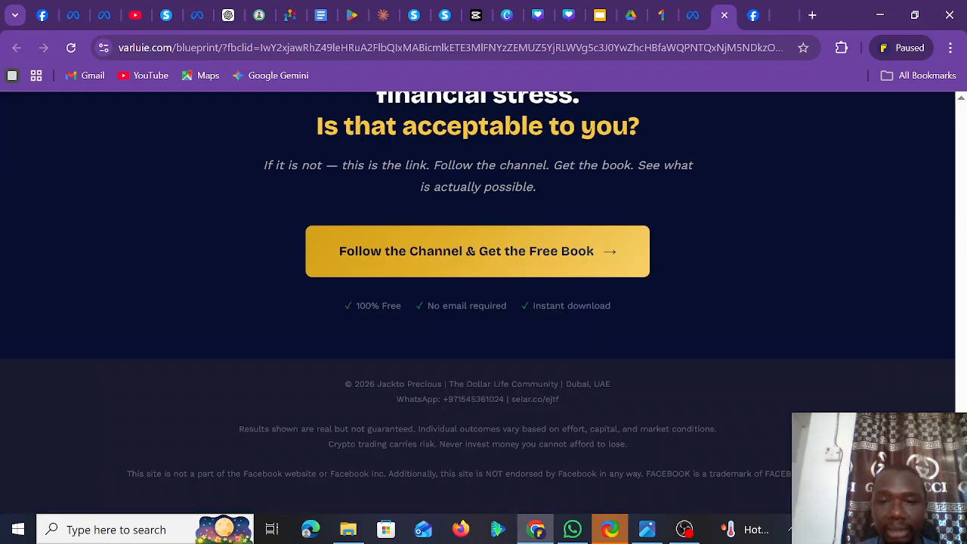
left_click_drag(961, 491, 953, 103)
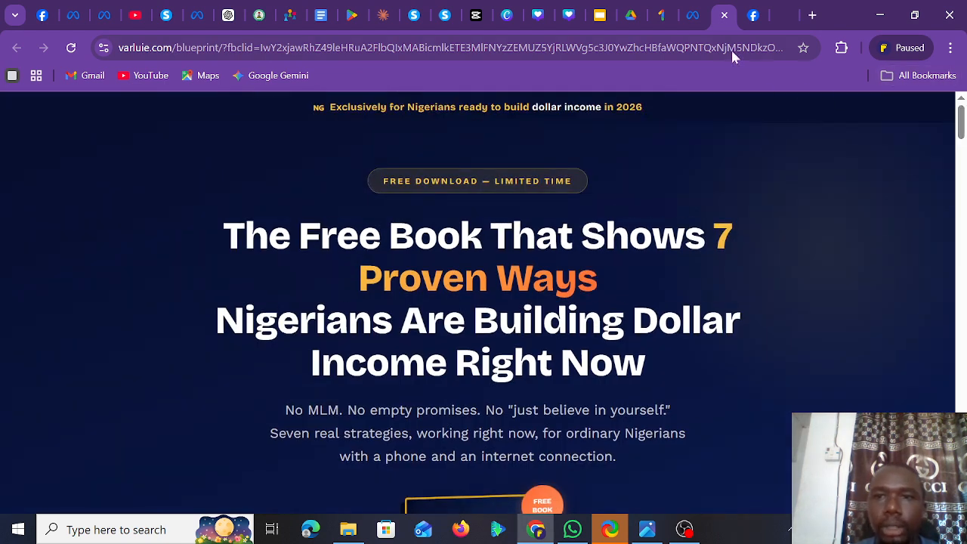
left_click(693, 15)
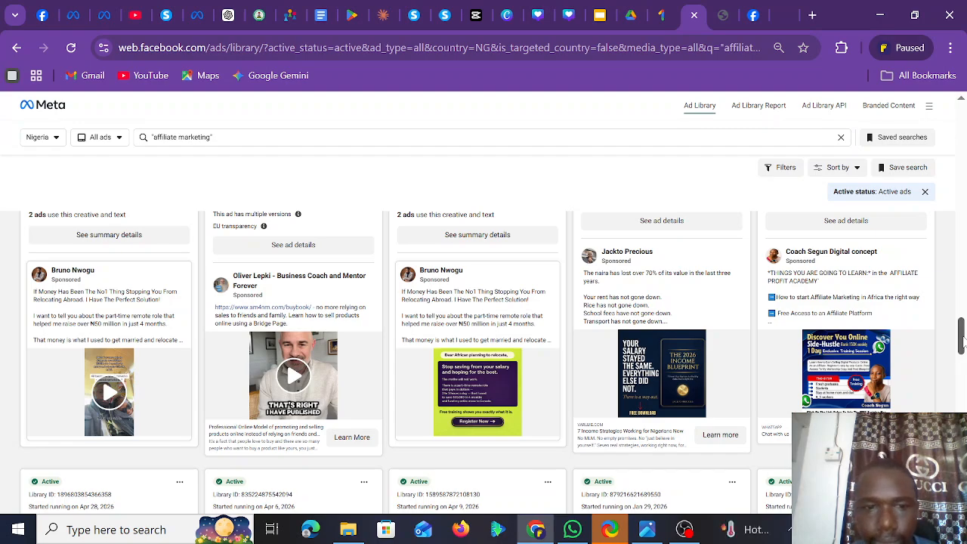
- Open the last ad's coachmotun.com link and try reloading the unreachable site
left_click_drag(962, 342, 962, 368)
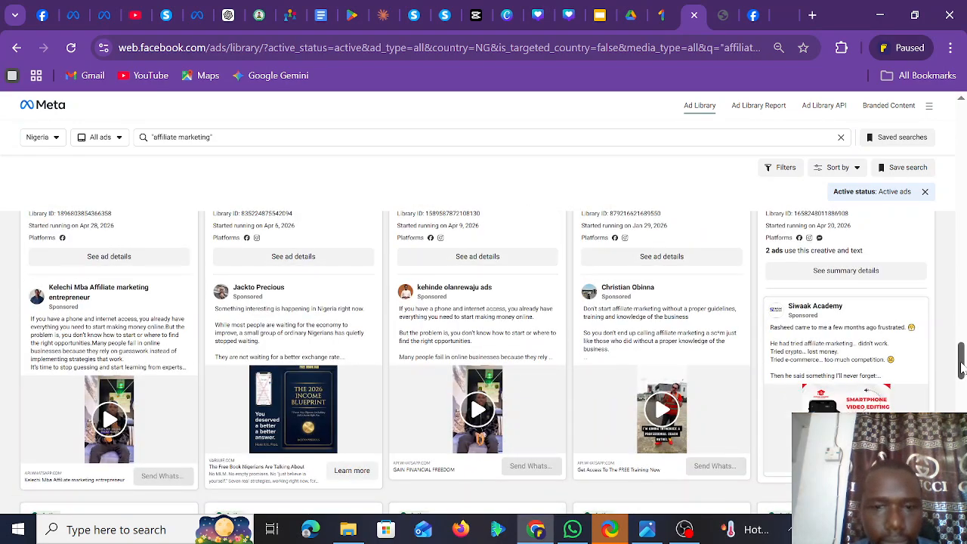
left_click_drag(962, 367, 962, 393)
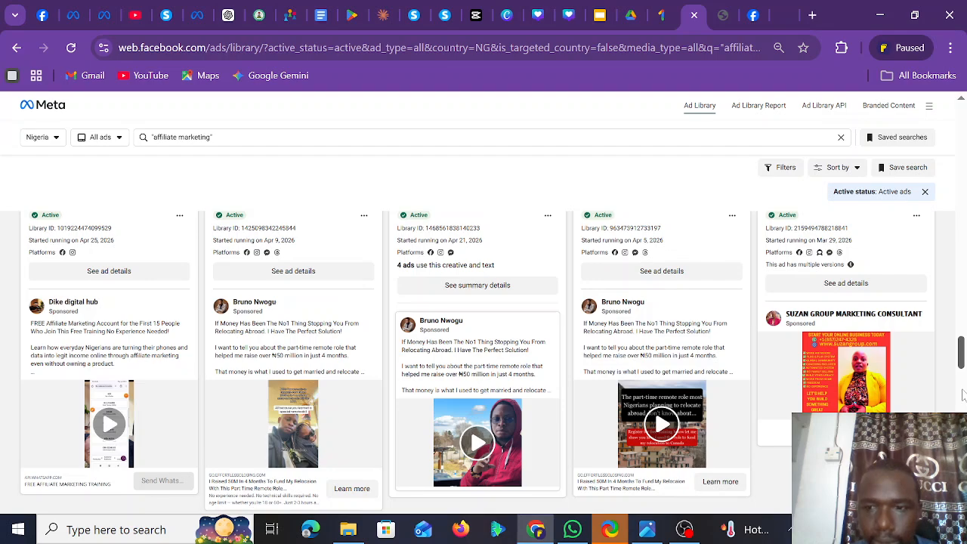
scroll(964, 396, "down", 5)
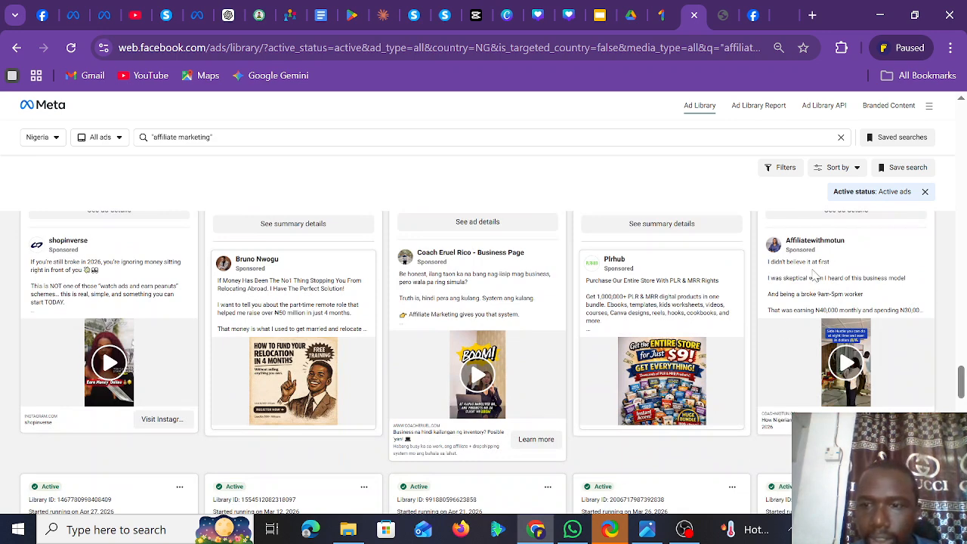
left_click(788, 428)
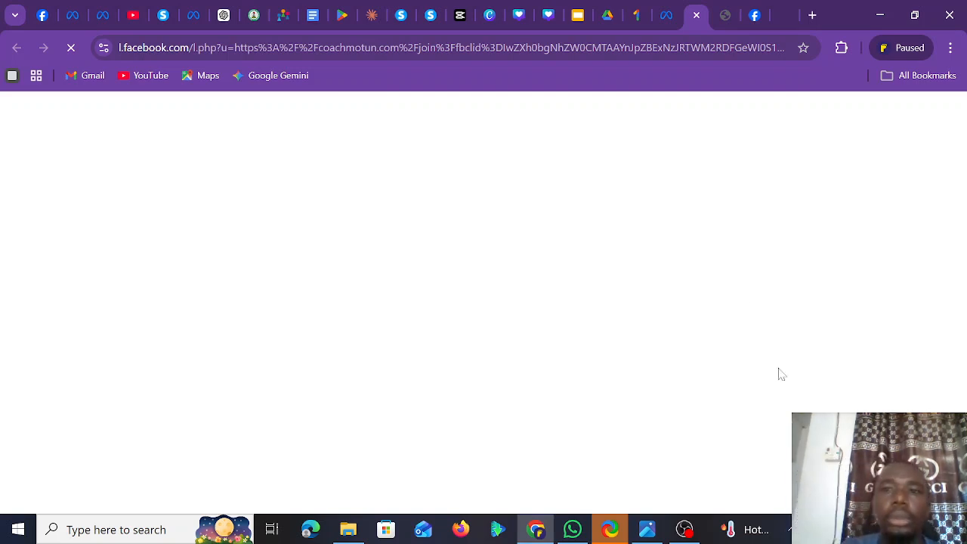
left_click(668, 22)
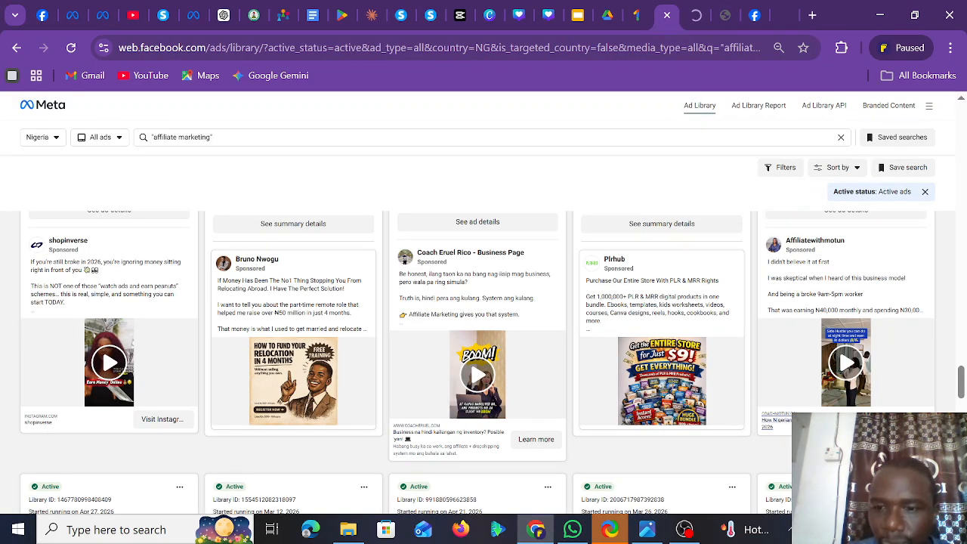
left_click(786, 421)
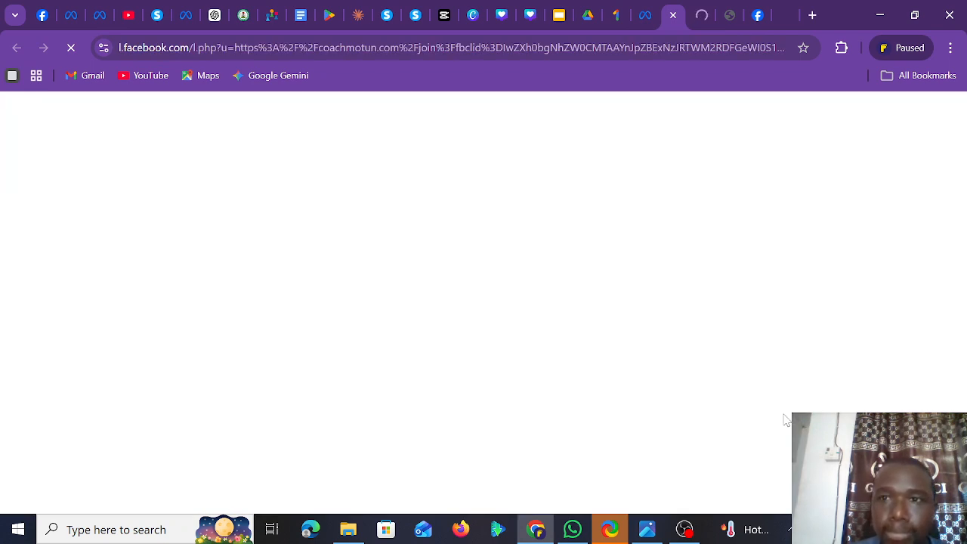
left_click(701, 22)
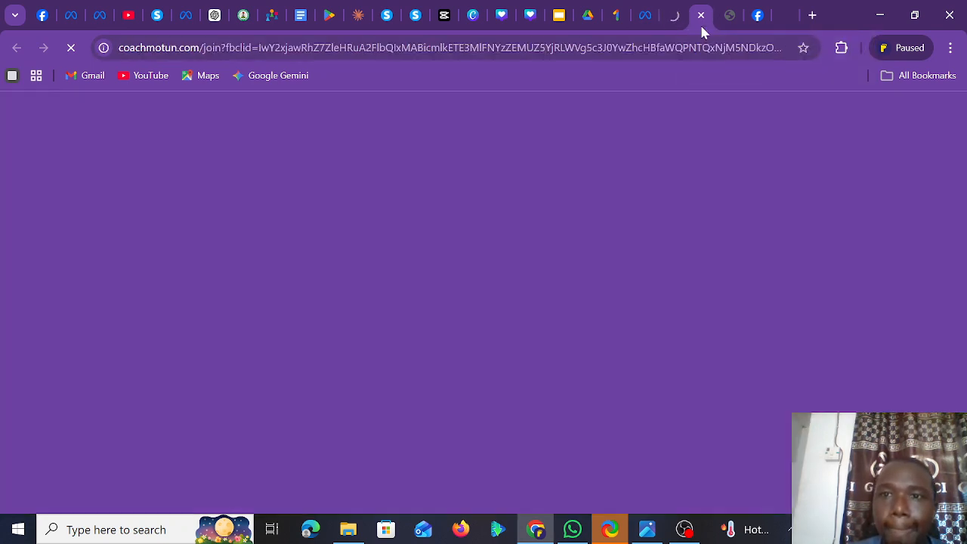
left_click(675, 21)
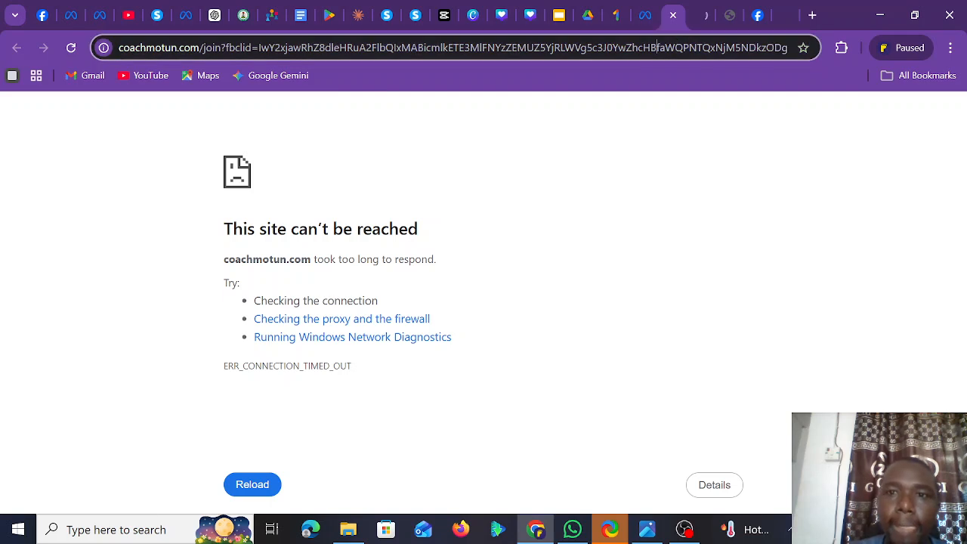
key("ctrl+l")
key("Return")
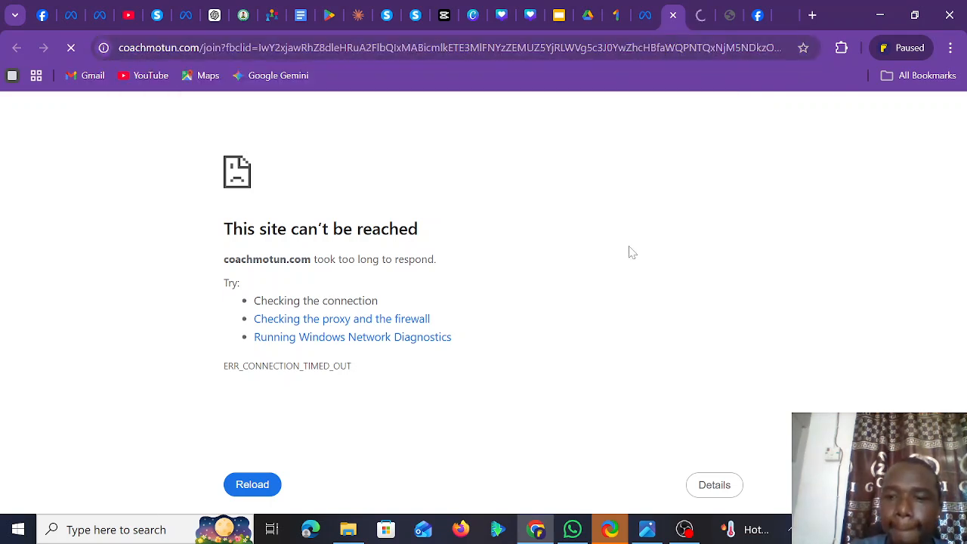
- Check the open tabs and bring up the go.effortlessclosing.com relocation page
left_click(788, 529)
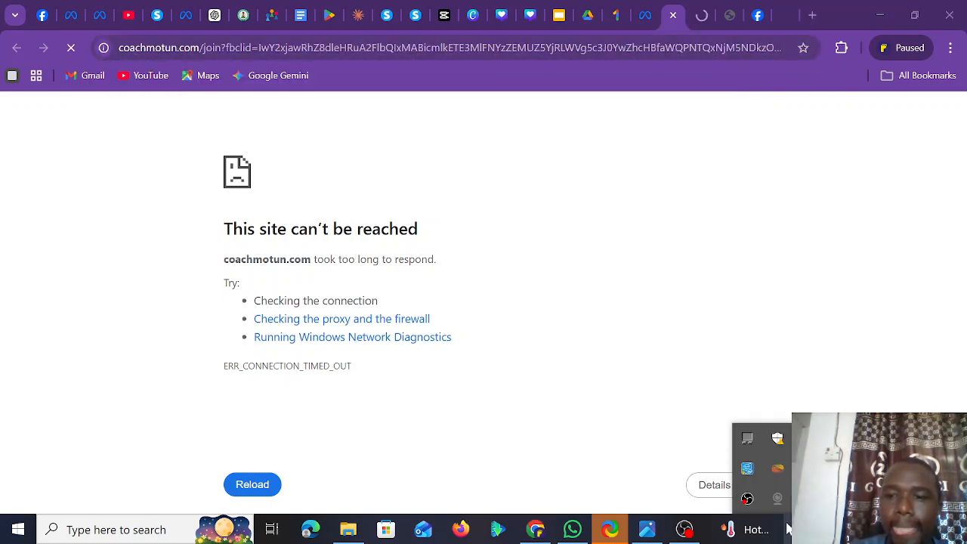
left_click(797, 268)
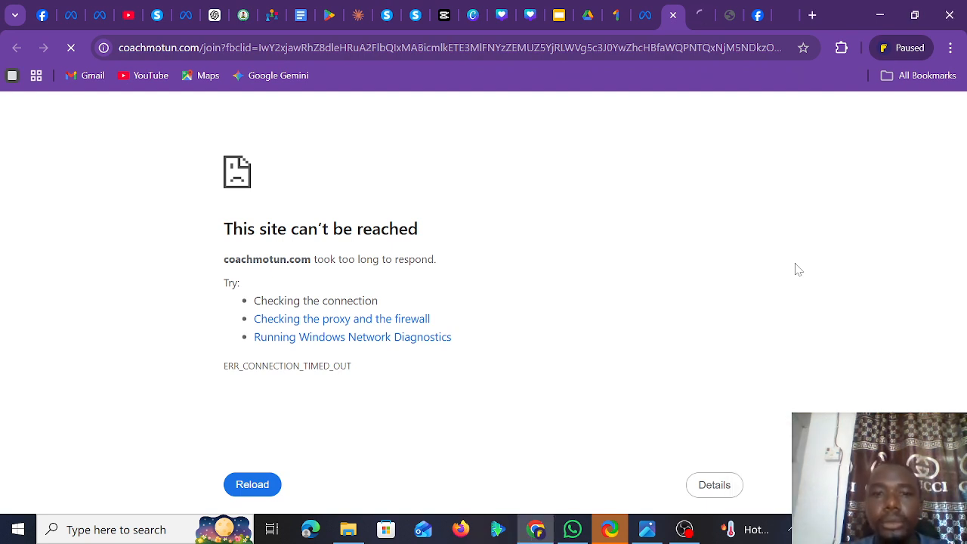
left_click(724, 31)
left_click(753, 20)
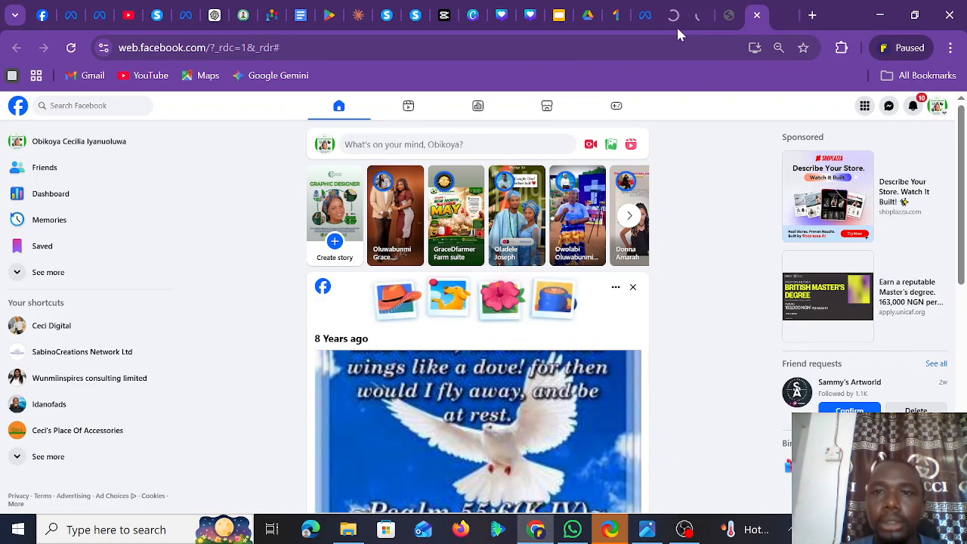
left_click(662, 27)
left_click(704, 21)
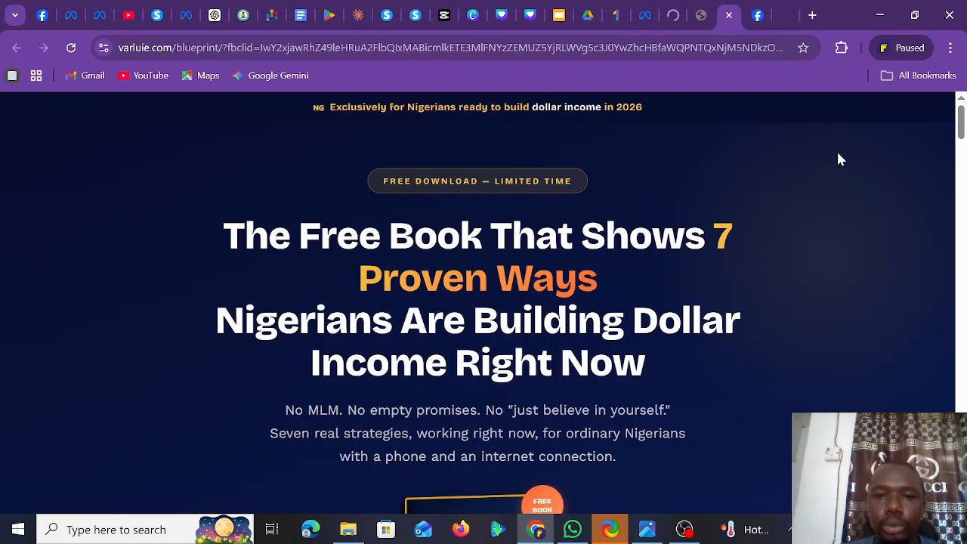
scroll(963, 188, "down", 2)
scroll(963, 187, "down", 5)
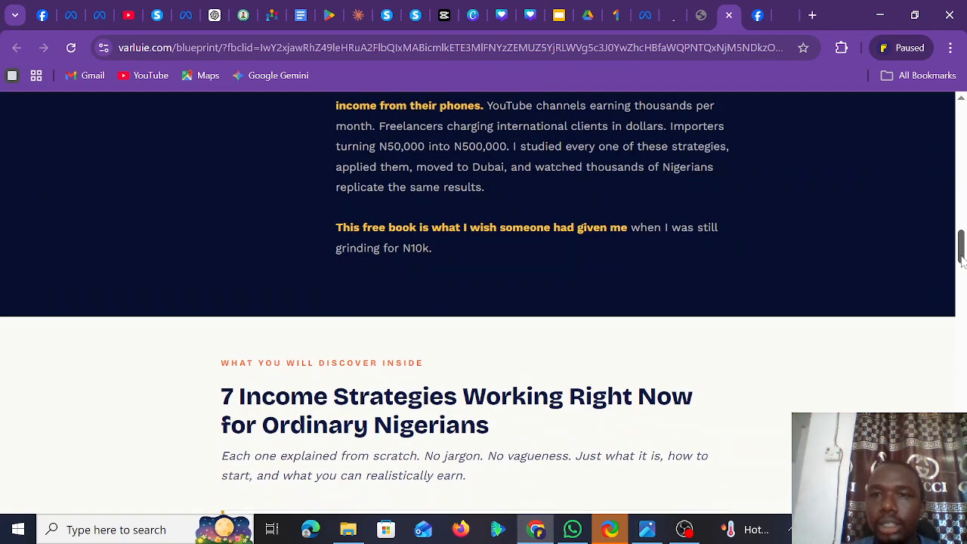
scroll(962, 187, "up", 6)
left_click(778, 23)
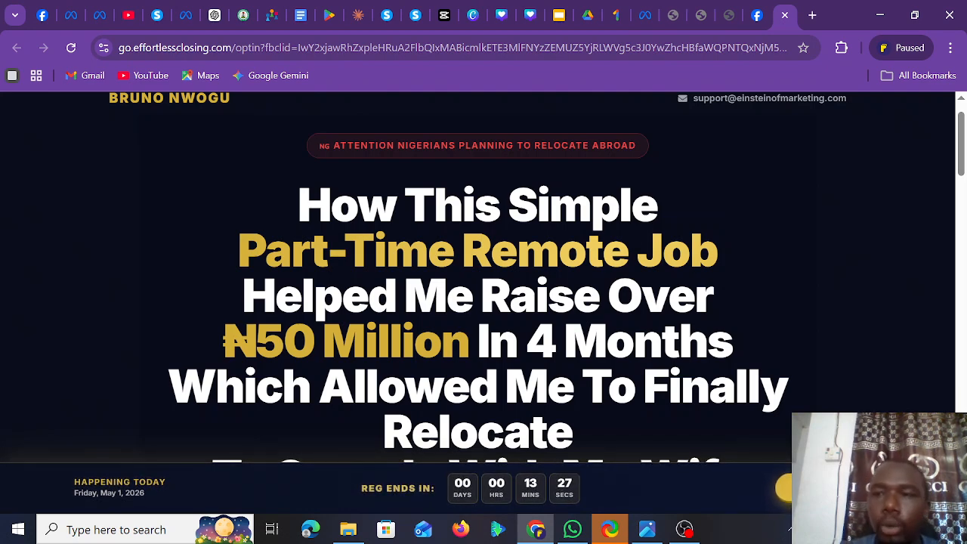
- Zoom the go.effortlessclosing.com opt-in page out to fit headline, video and benefit list
scroll(962, 121, "up", 1)
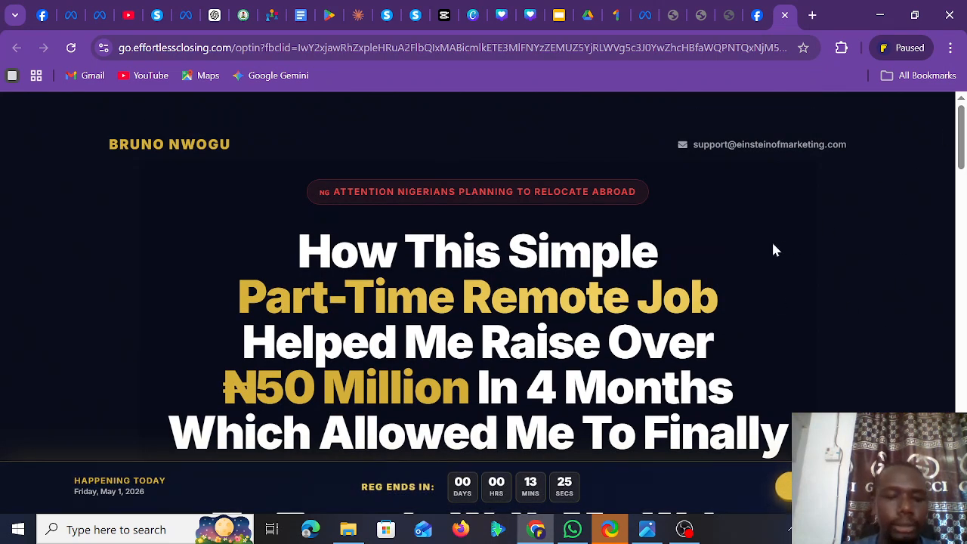
key("ctrl+minus")
key("ctrl+minus")
key("ctrl+minus")
key("ctrl+minus")
key("ctrl+minus")
key("ctrl+minus")
key("ctrl+minus")
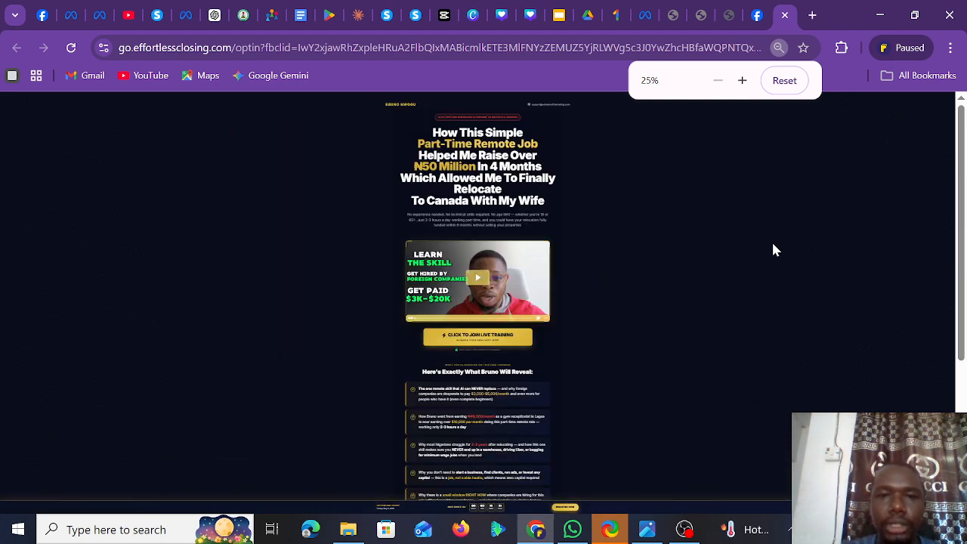
scroll(964, 295, "down", 1)
scroll(965, 295, "down", 3)
scroll(966, 227, "up", 4)
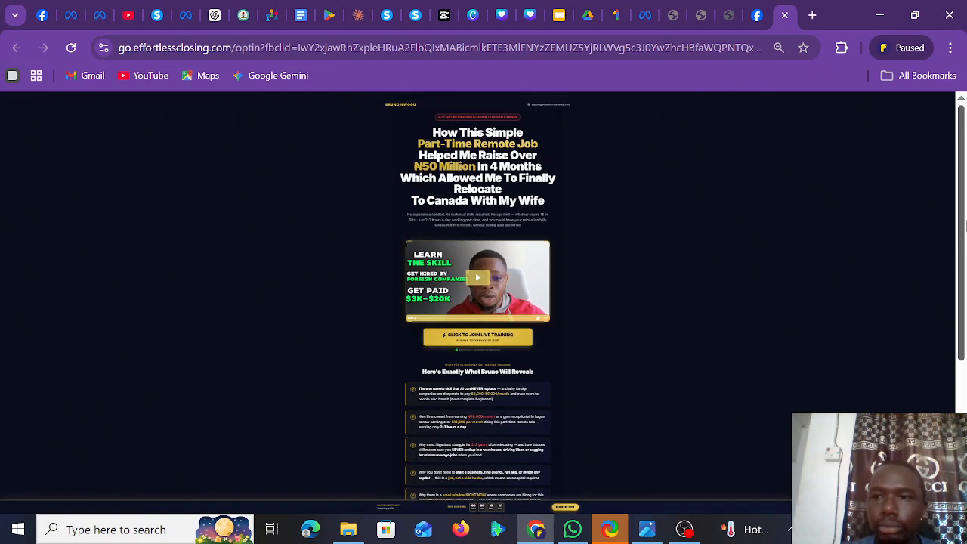
scroll(964, 173, "down", 4)
scroll(964, 192, "up", 4)
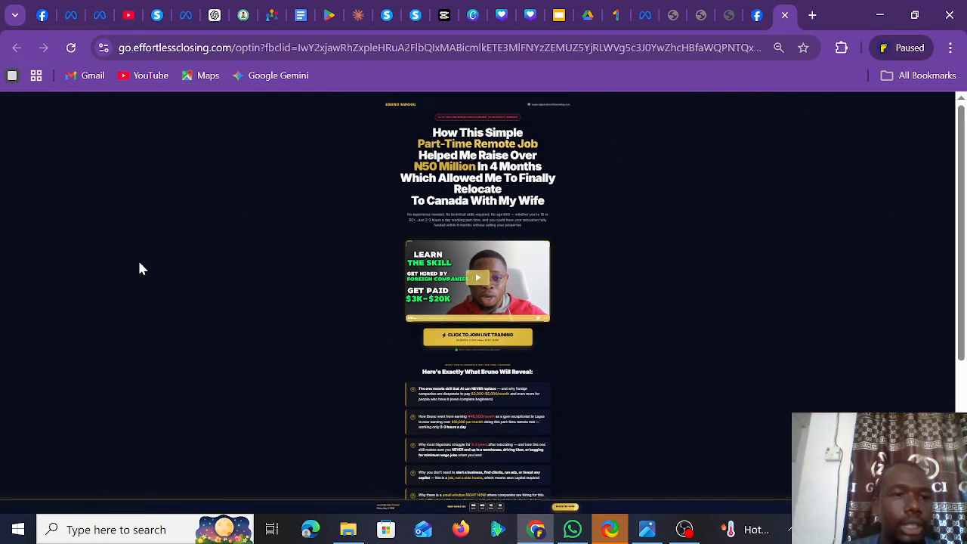
- Launch Snipping Tool and capture the landing page's headline, video and benefit list
left_click(106, 531)
type("sni")
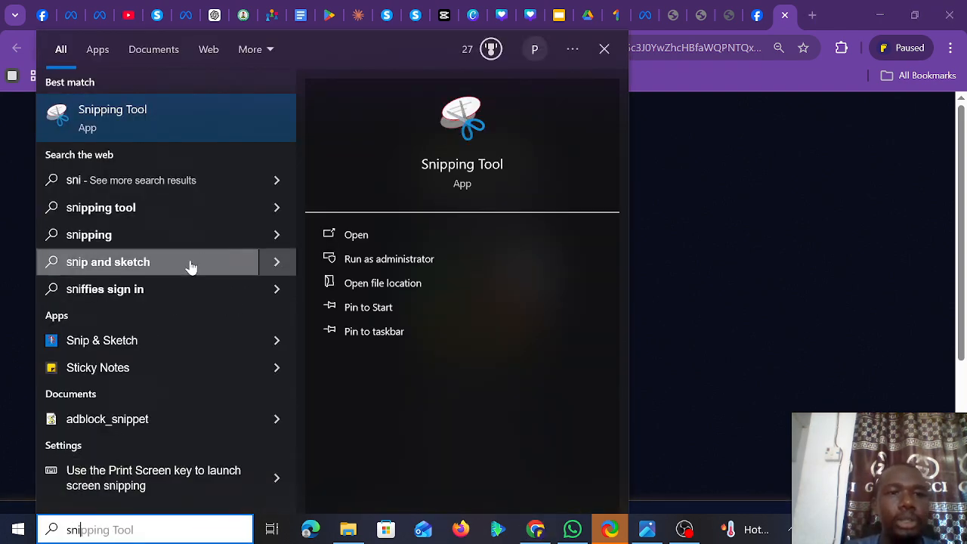
left_click(399, 229)
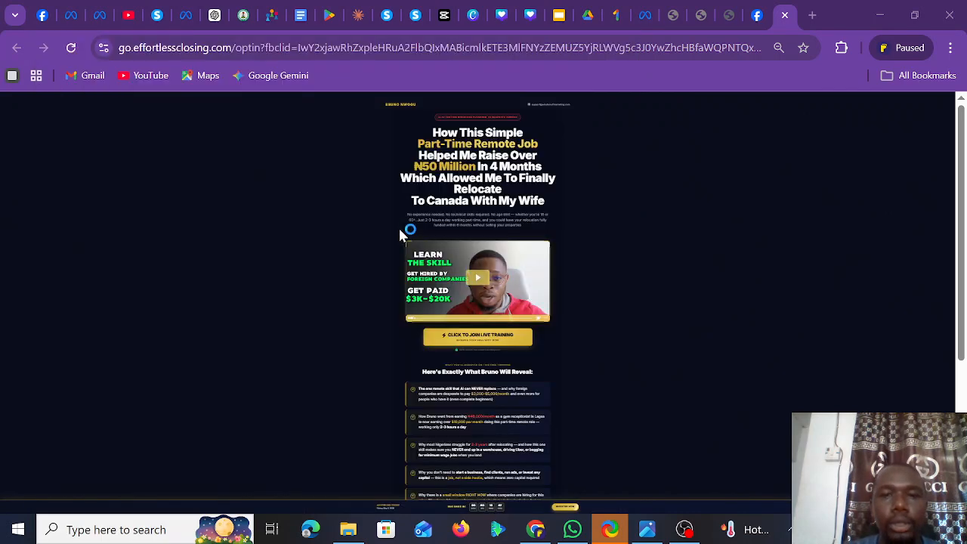
left_click(693, 35)
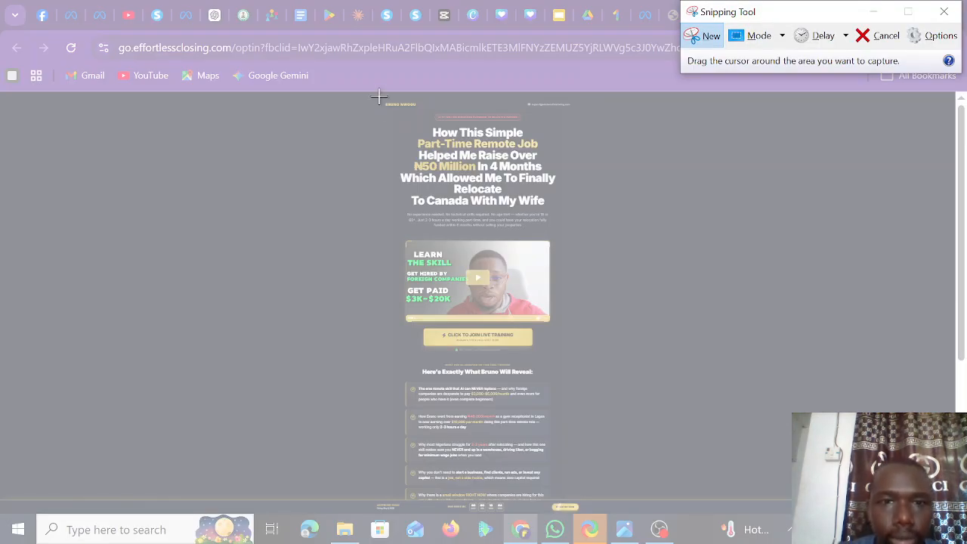
left_click_drag(383, 99, 561, 505)
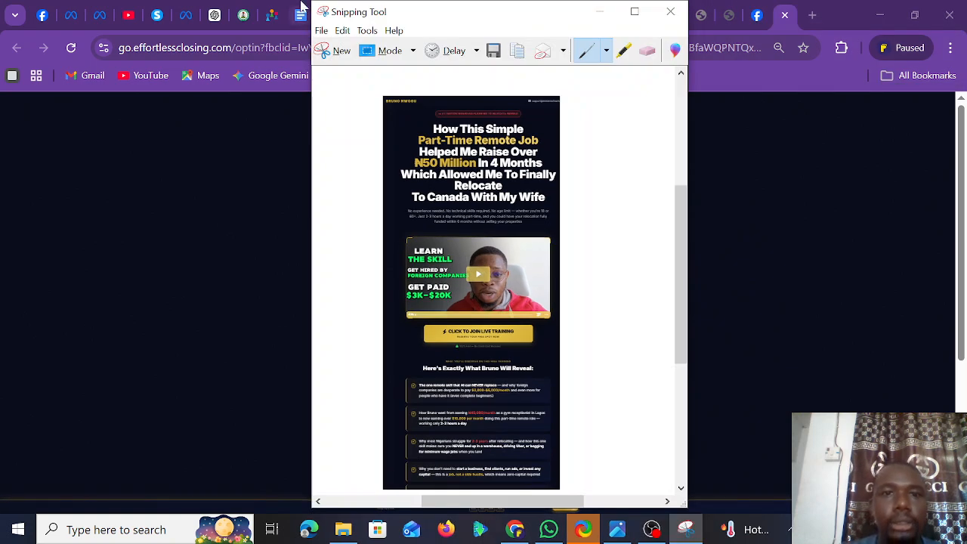
- Save the capture as JPEG 'bruno' in Pictures and close Snipping Tool
left_click(492, 51)
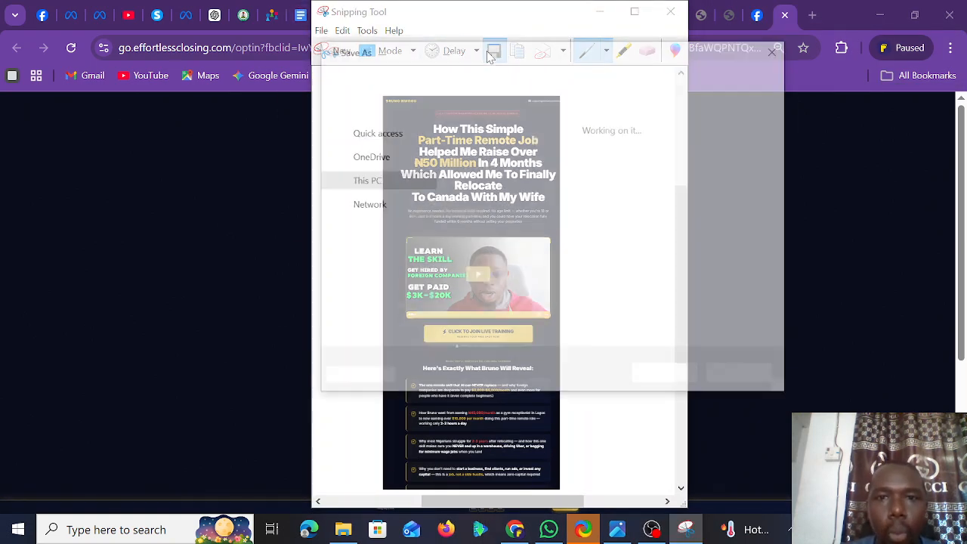
type("bruno")
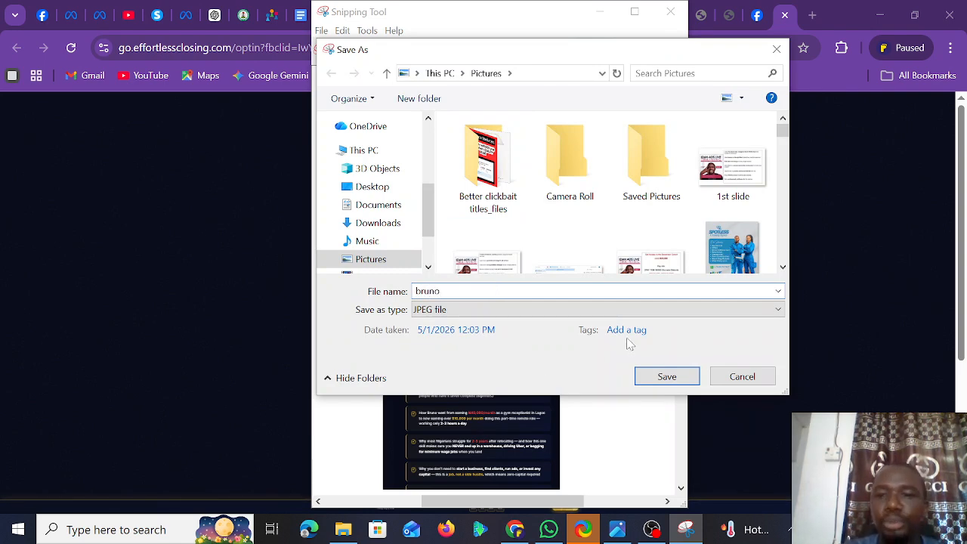
left_click(665, 376)
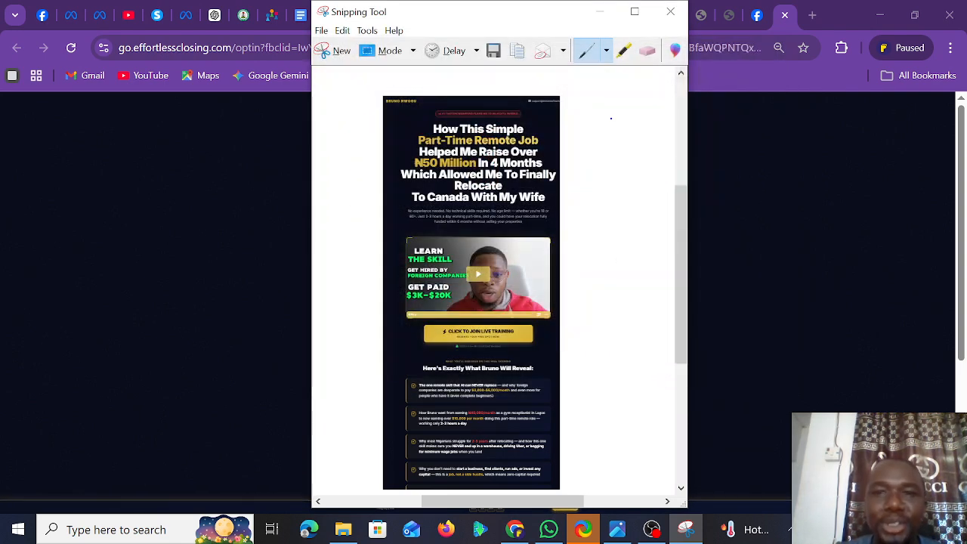
left_click(670, 11)
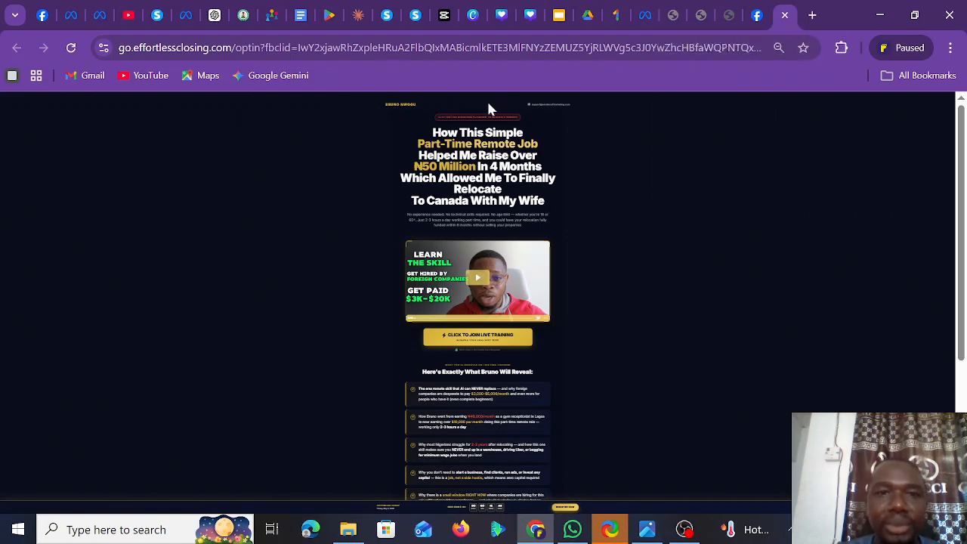
- Start a new ChatGPT chat and attach bruno.JPG from the Pictures folder
left_click(215, 15)
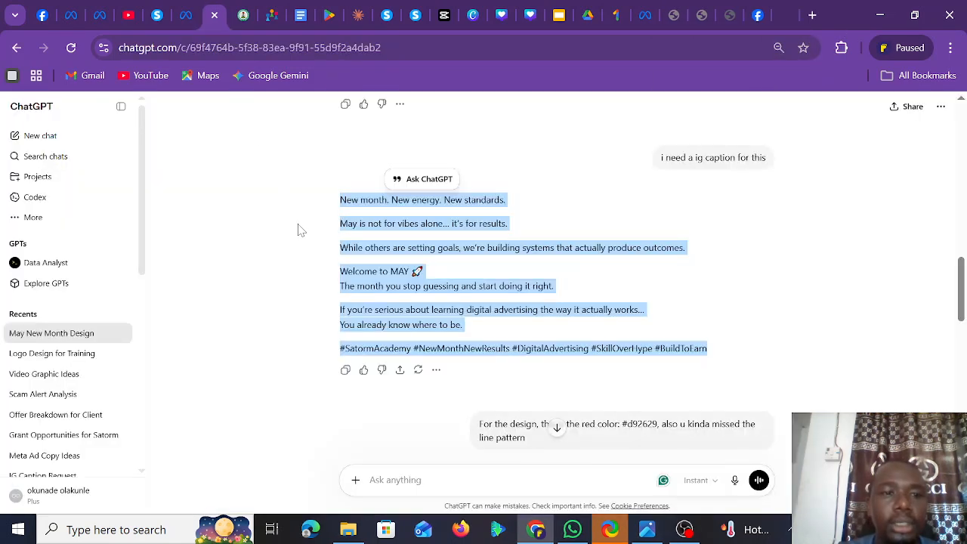
left_click(58, 141)
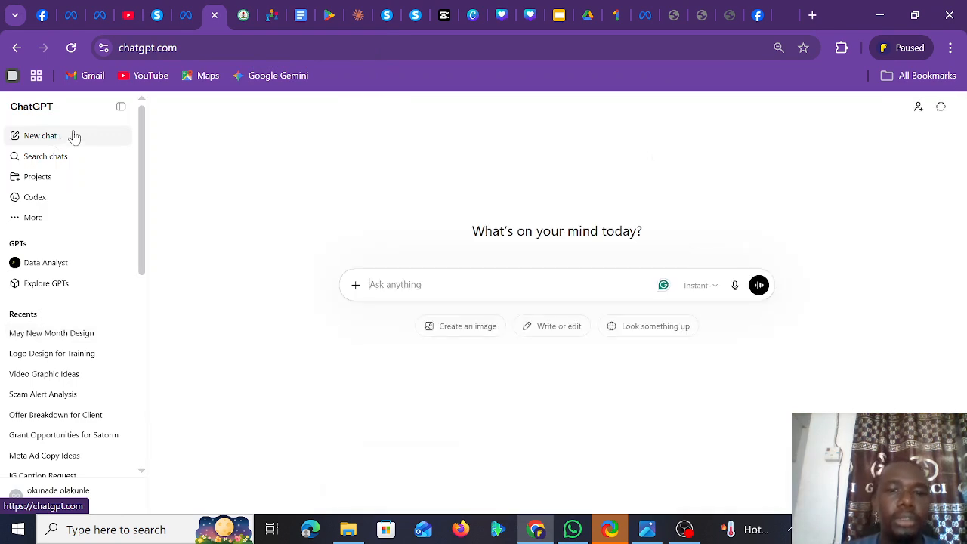
left_click(355, 286)
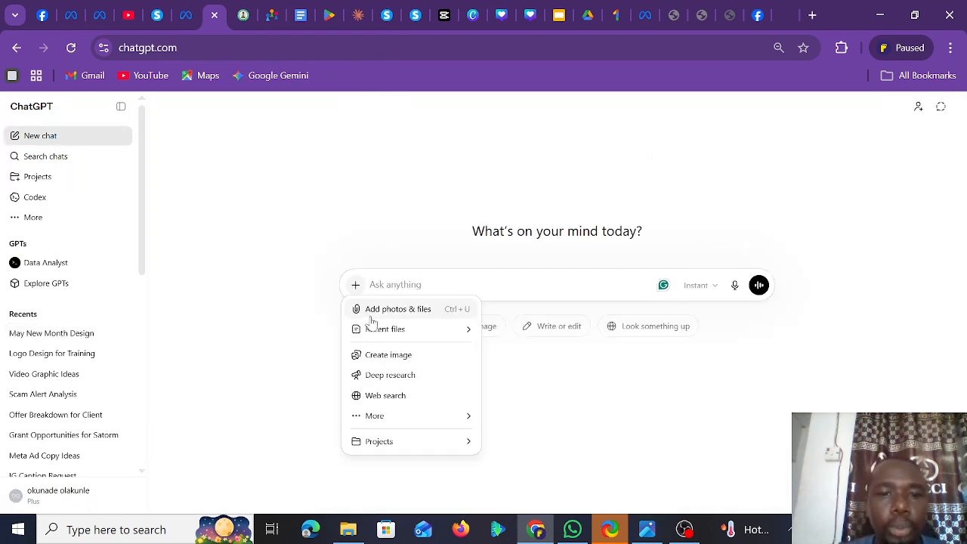
left_click(371, 311)
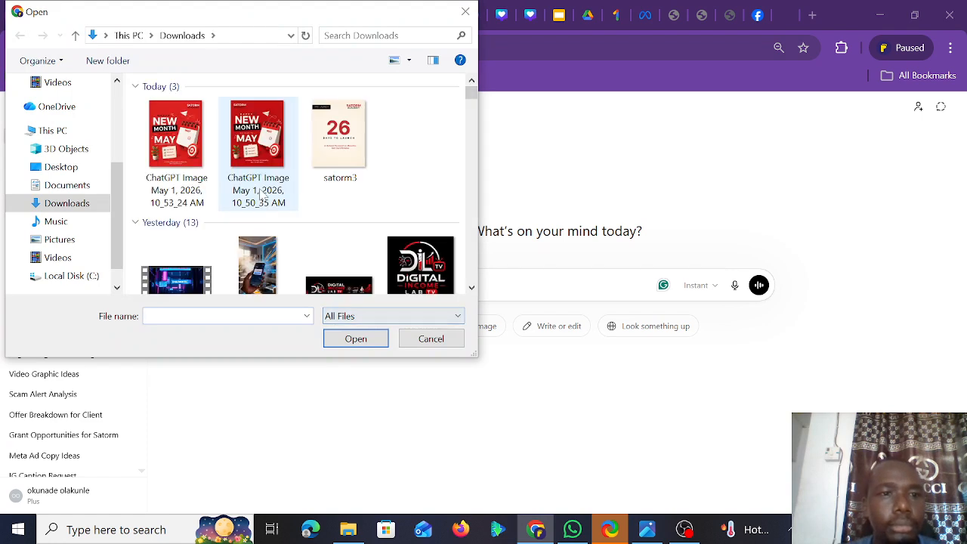
left_click(66, 206)
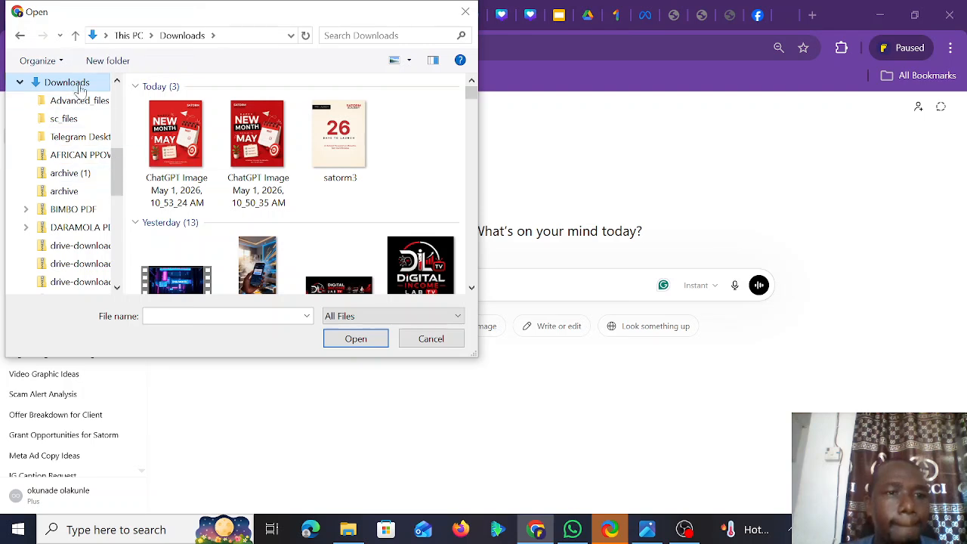
left_click_drag(119, 174, 123, 278)
left_click(83, 211)
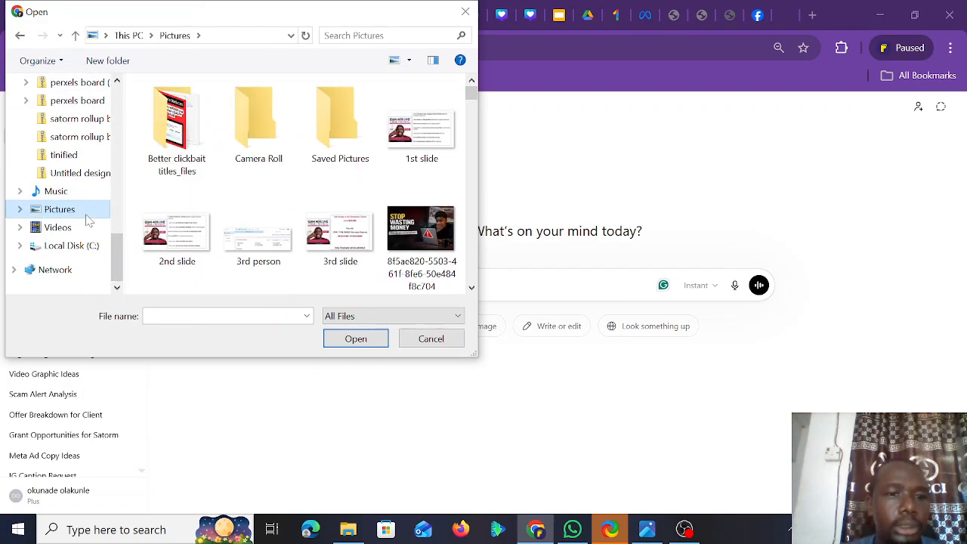
left_click(218, 316)
type("brun")
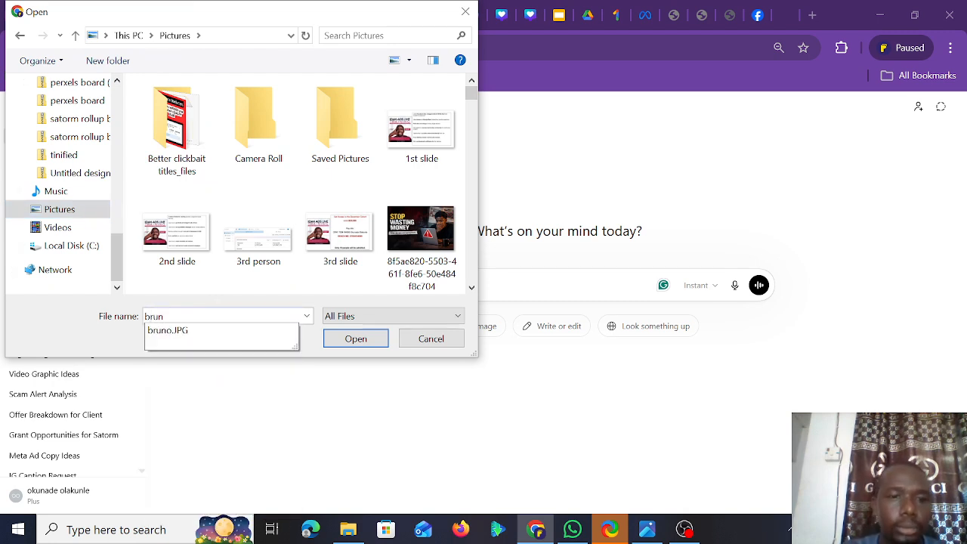
left_click(200, 332)
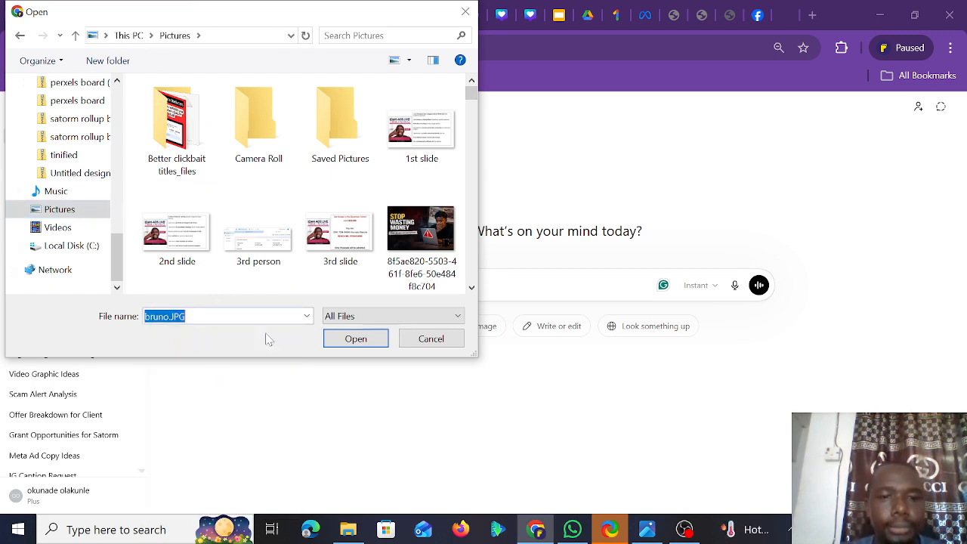
left_click(337, 341)
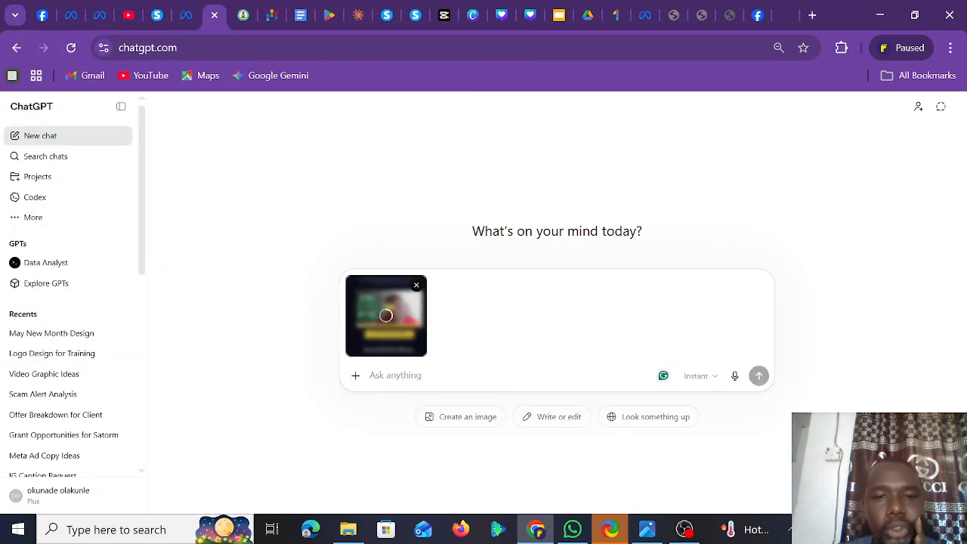
- Write a request for a Claude AI prompt to build a similar affiliate landing page capturing WhatsApp group leads
type("i w")
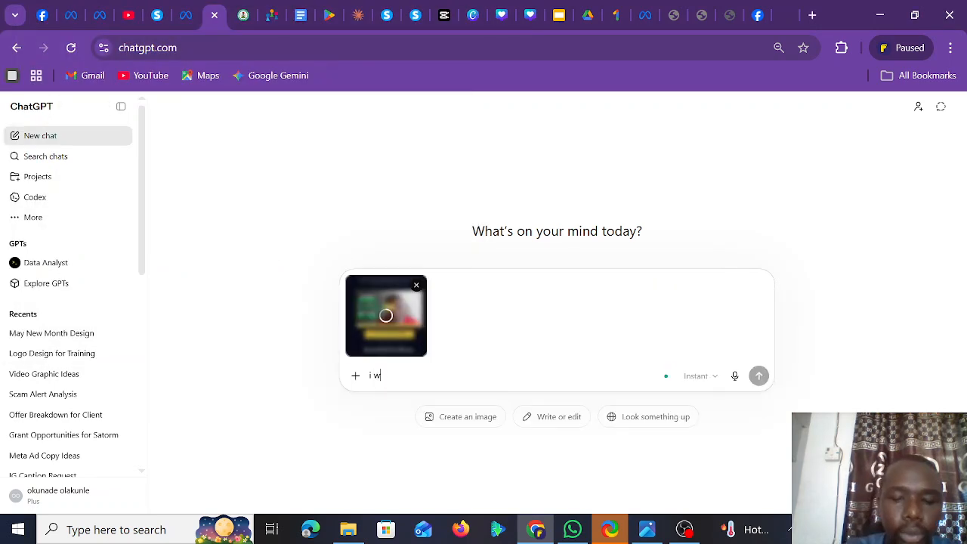
type("ant to c")
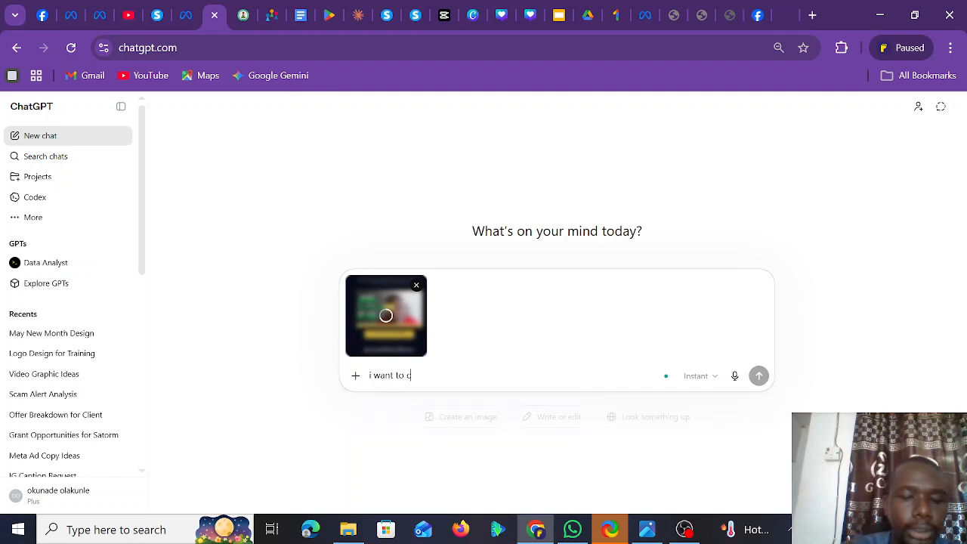
type("reate a simple landing page with c")
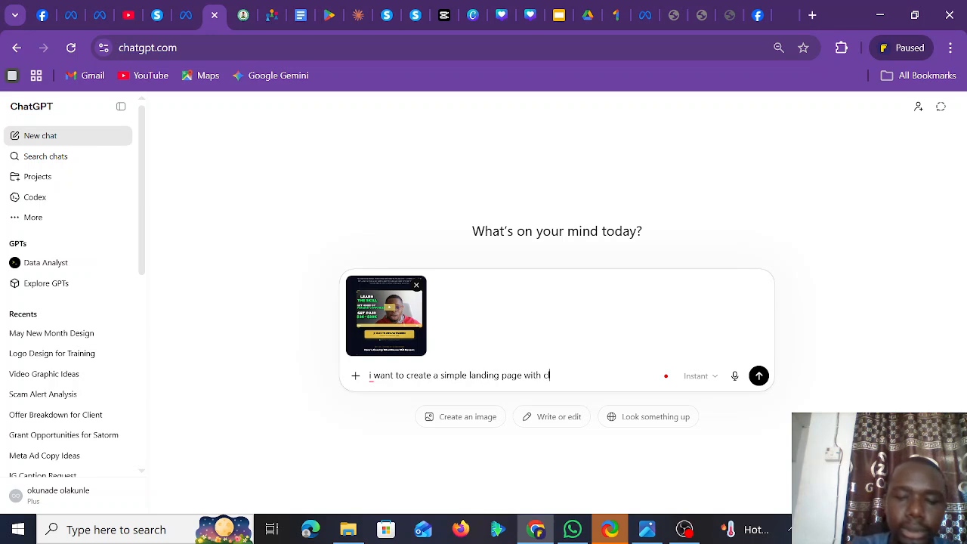
type("laude a")
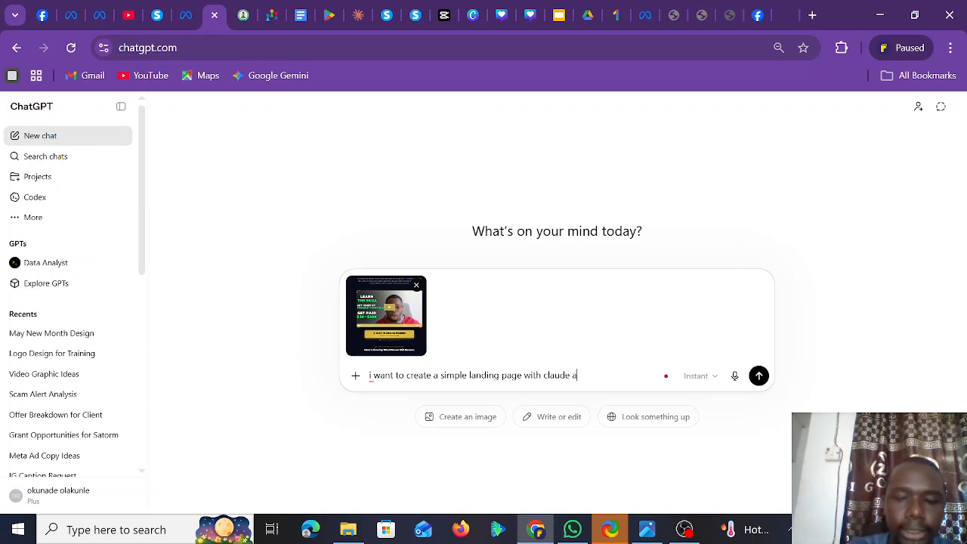
type("i, th")
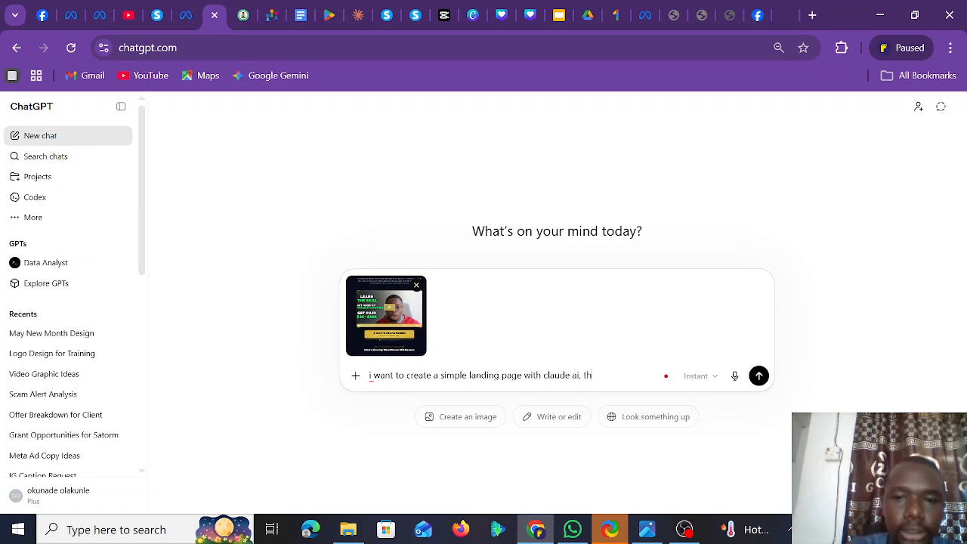
type("e imag")
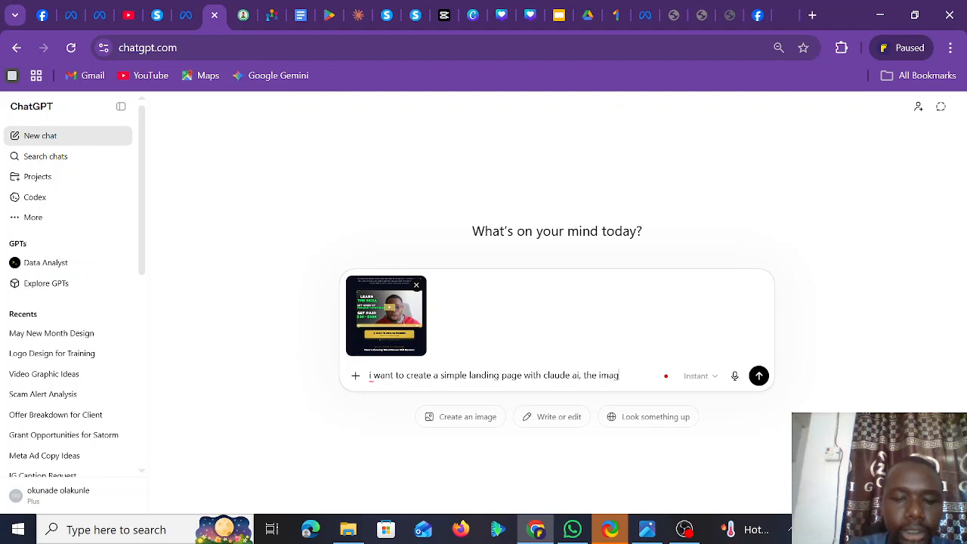
type("e i attach is")
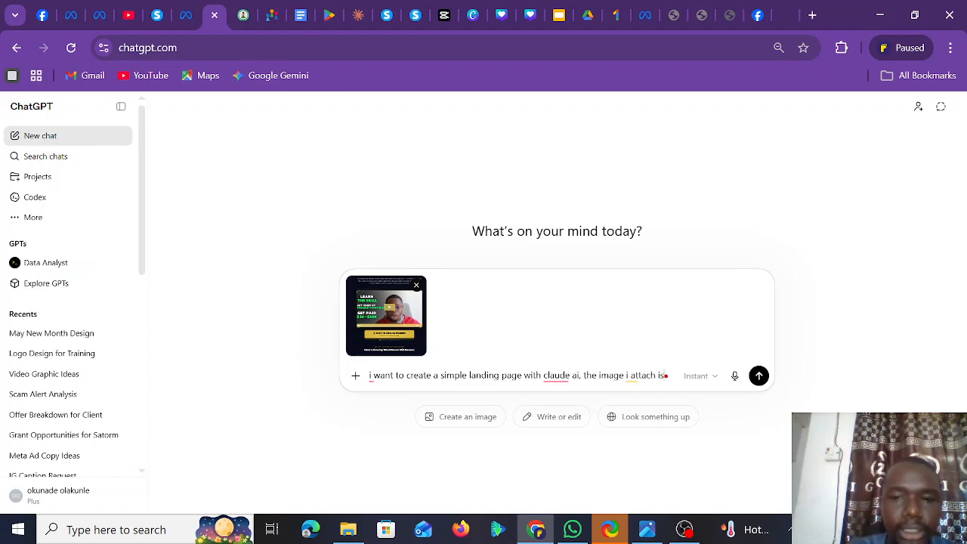
type(" a simple")
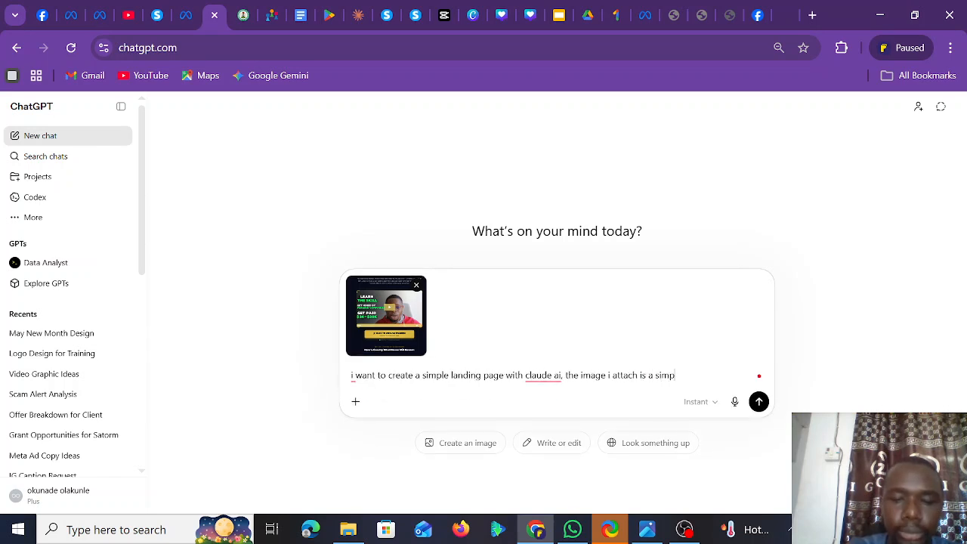
type(" affiliate m")
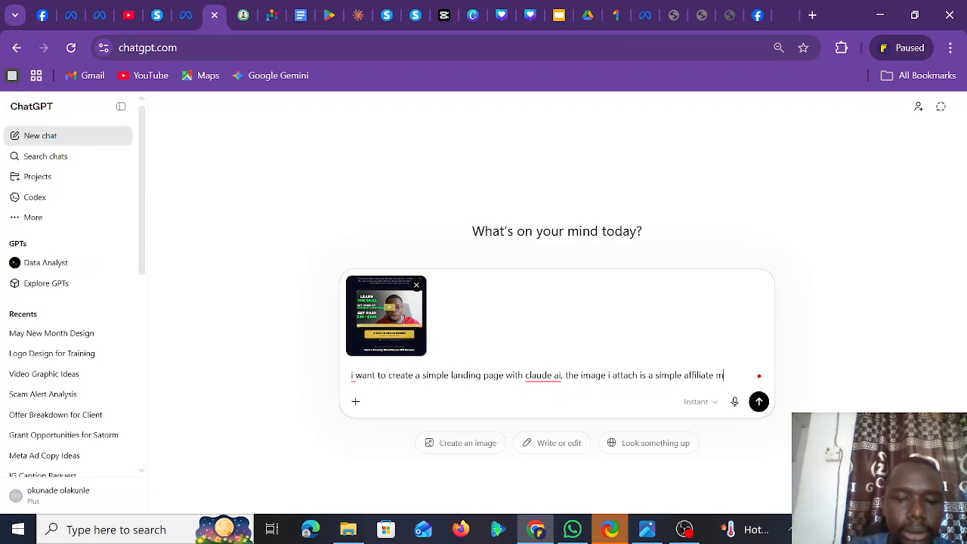
type("arketing landing pa")
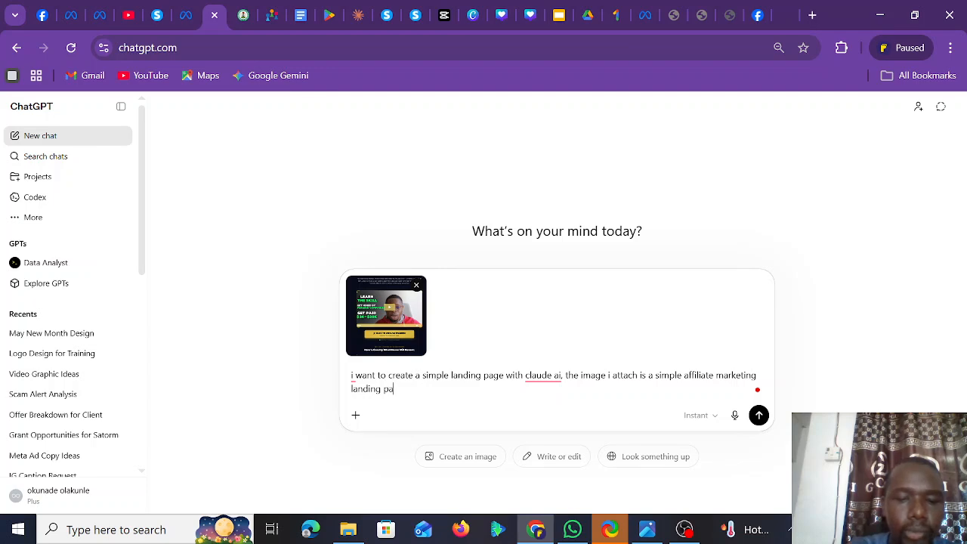
type("ge for a free tra")
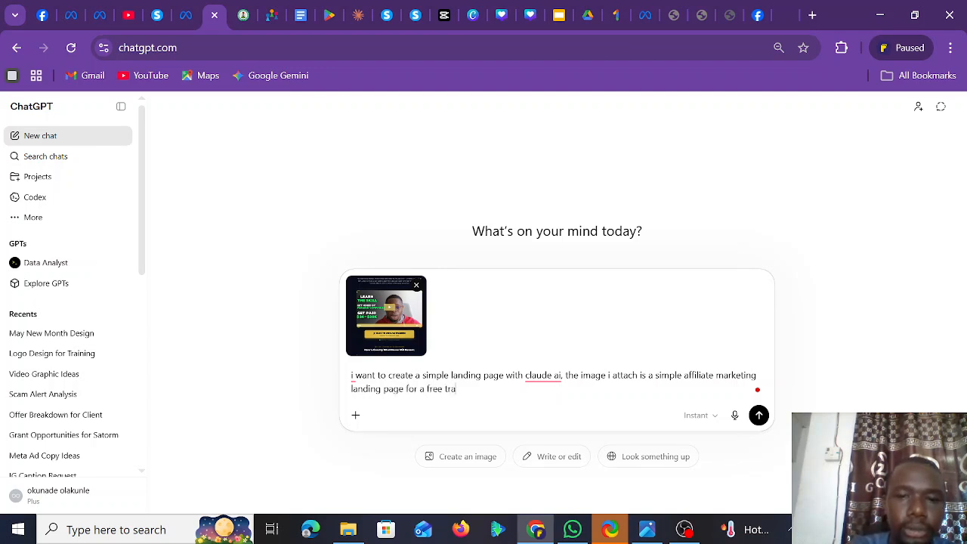
type("ining")
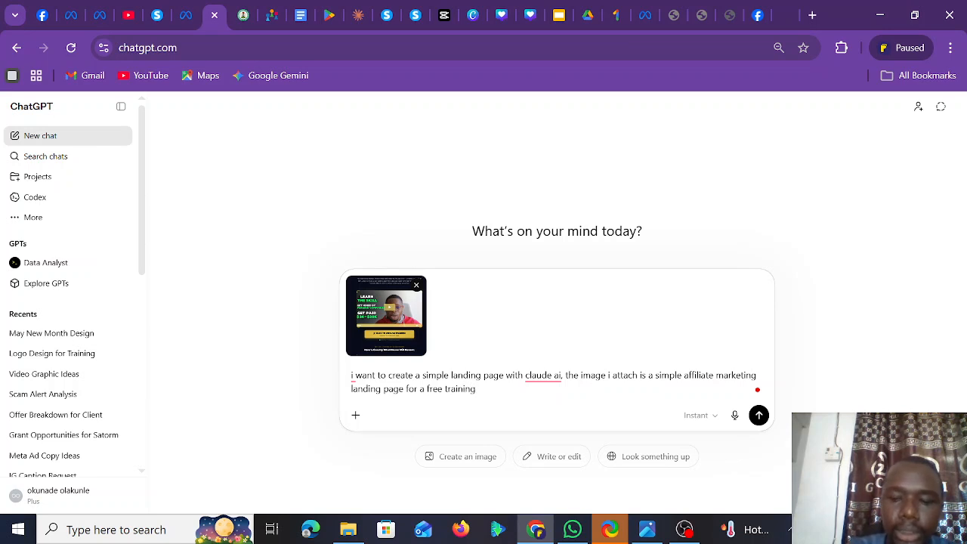
type(", i need s")
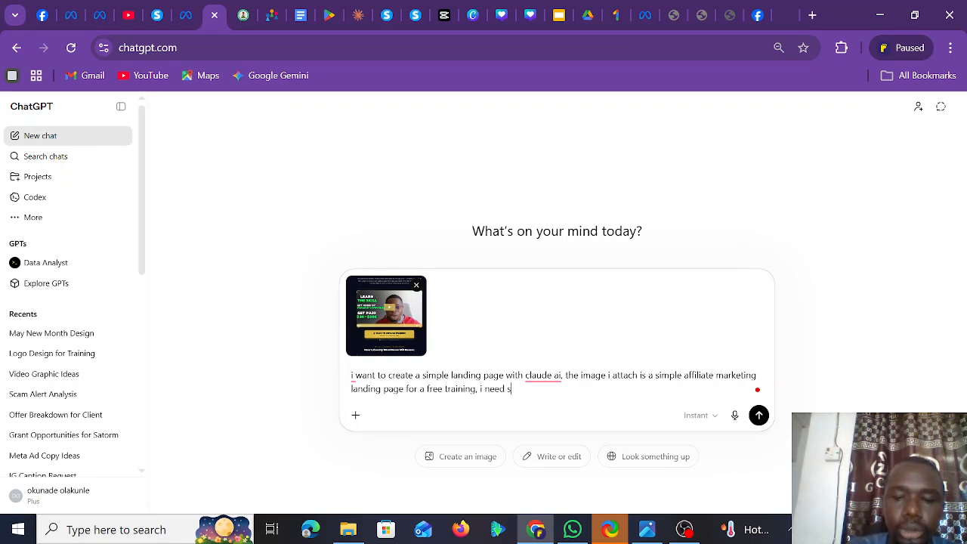
type("omething li")
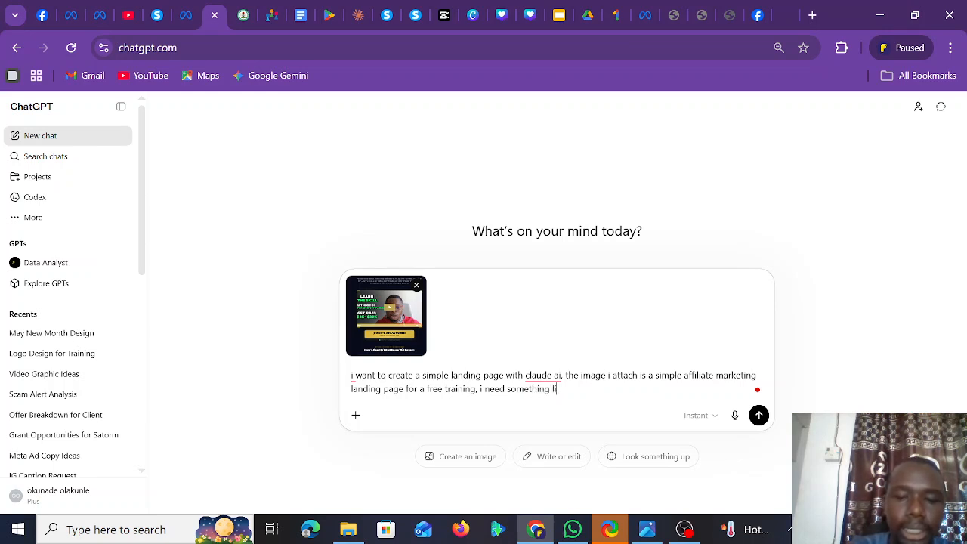
type("ke thu")
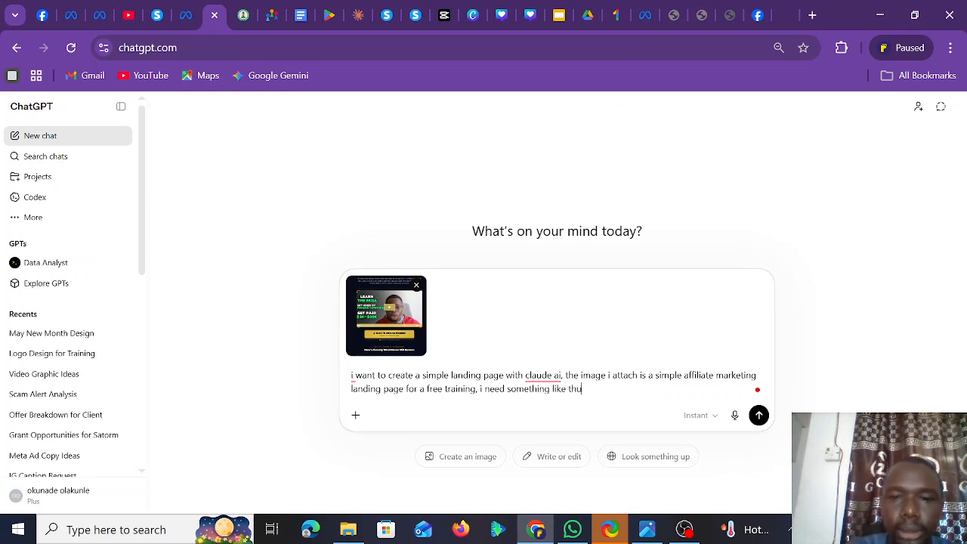
key("BackSpace")
type("is")
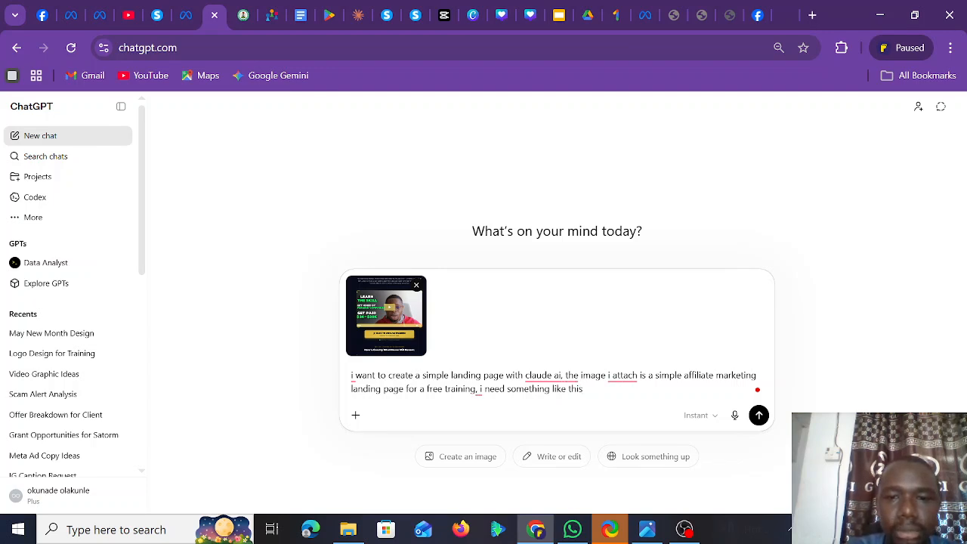
type(" s")
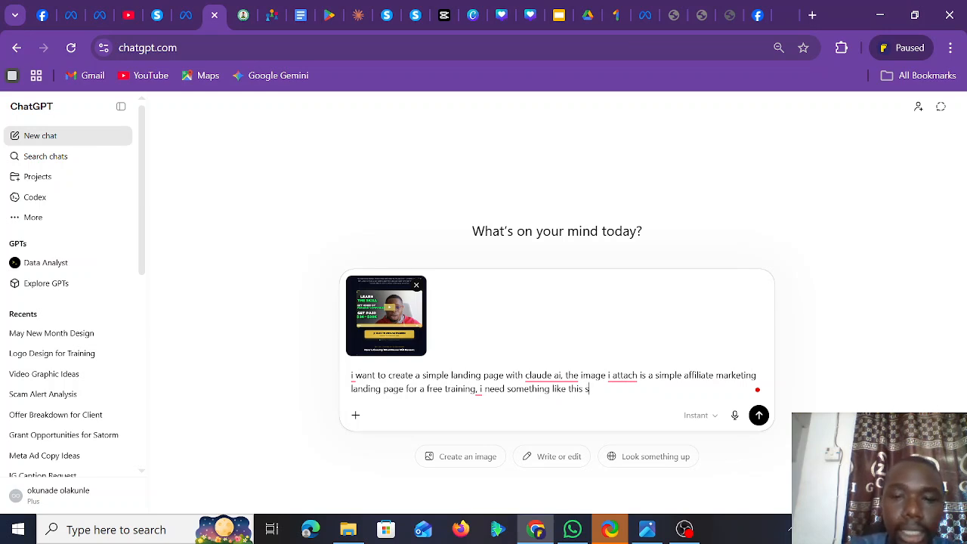
type("e als")
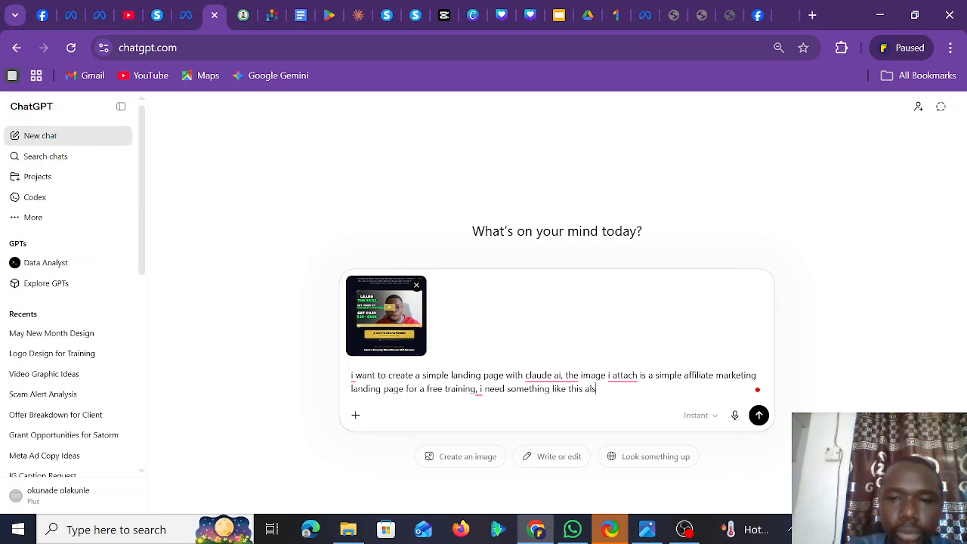
type("o. remeber")
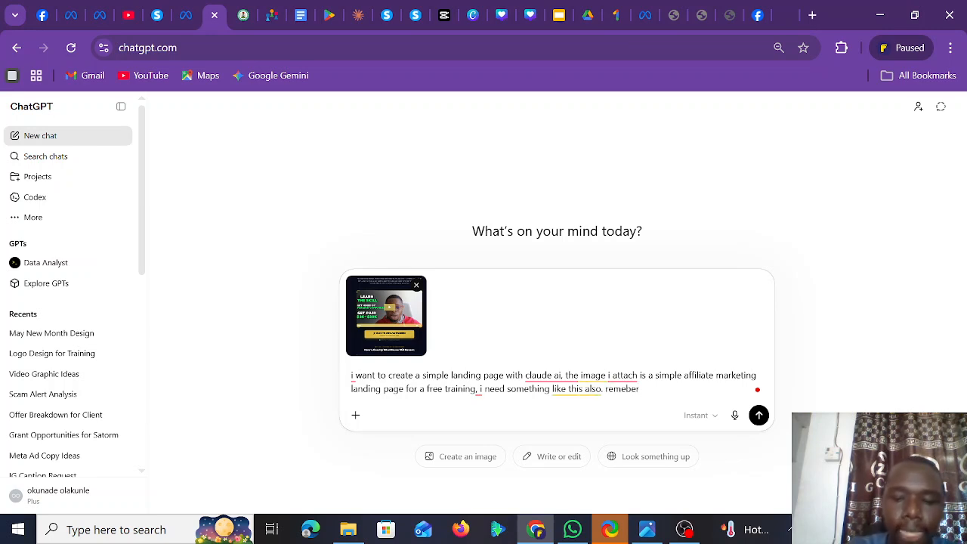
key("BackSpace")
key("BackSpace")
key("BackSpace")
type("mbe")
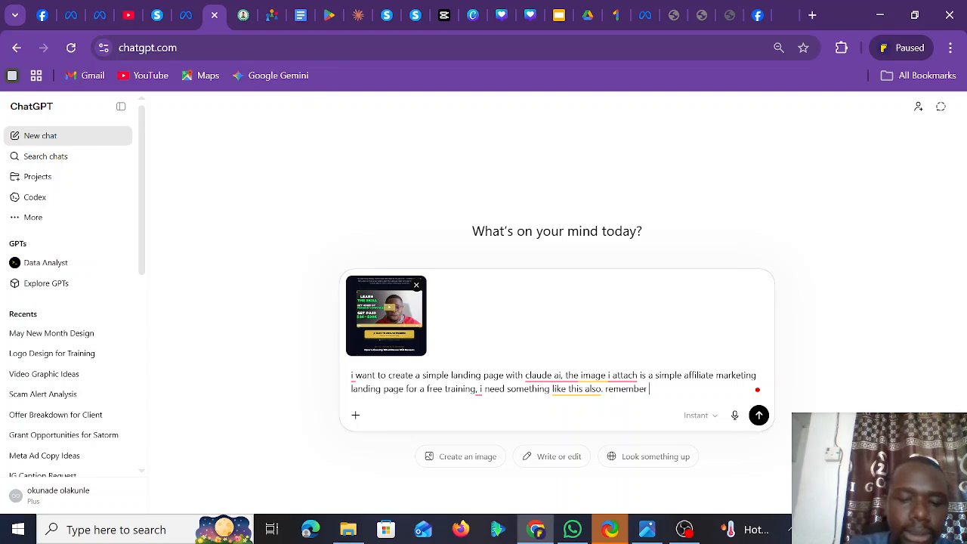
type("r my lan")
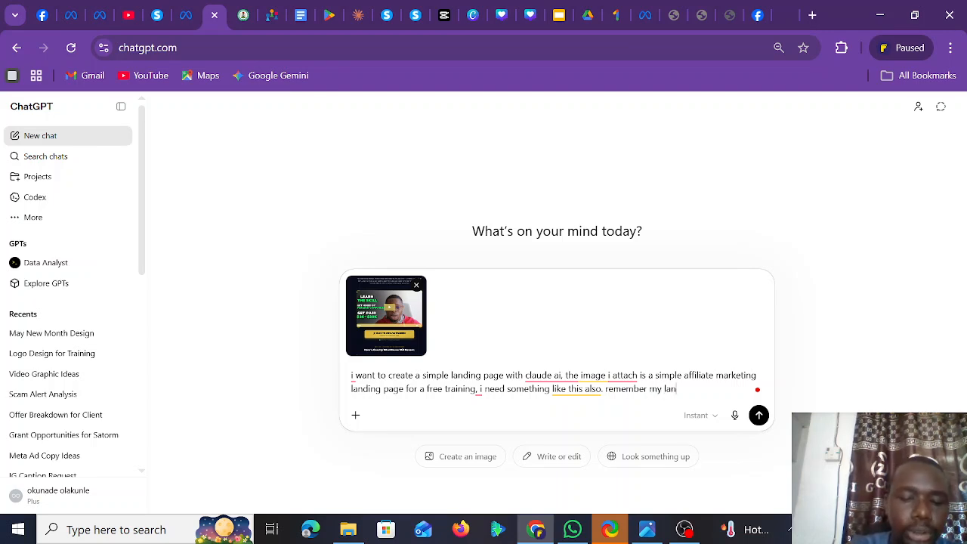
type("ding ")
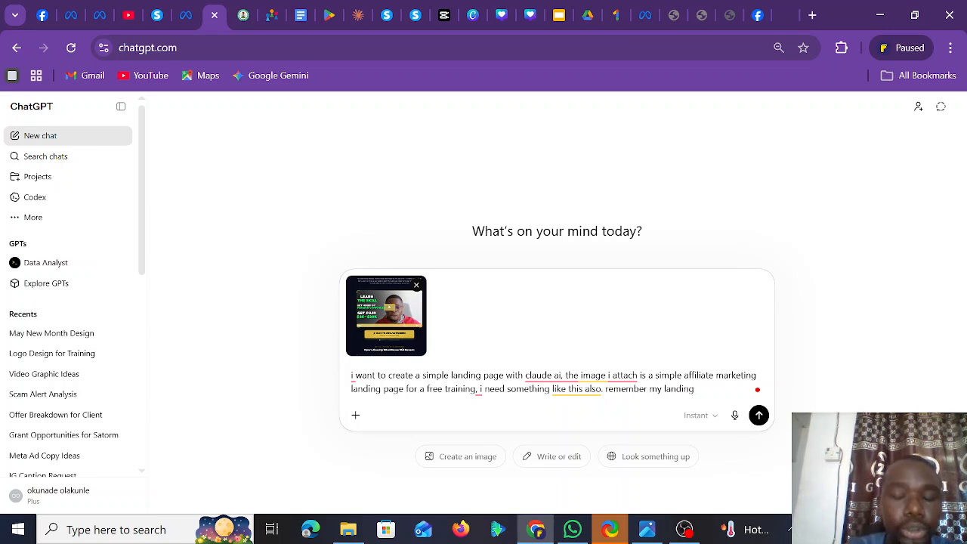
type("page ")
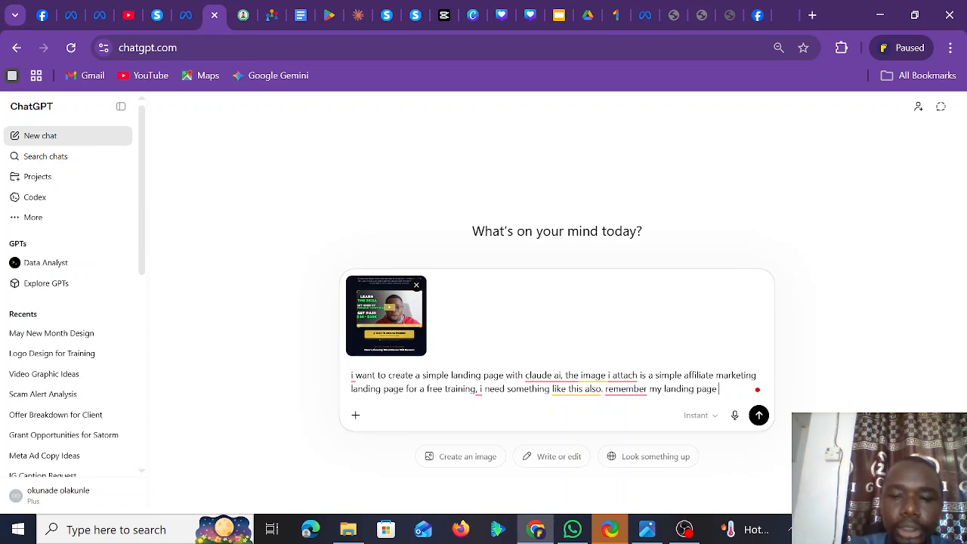
type("is for ")
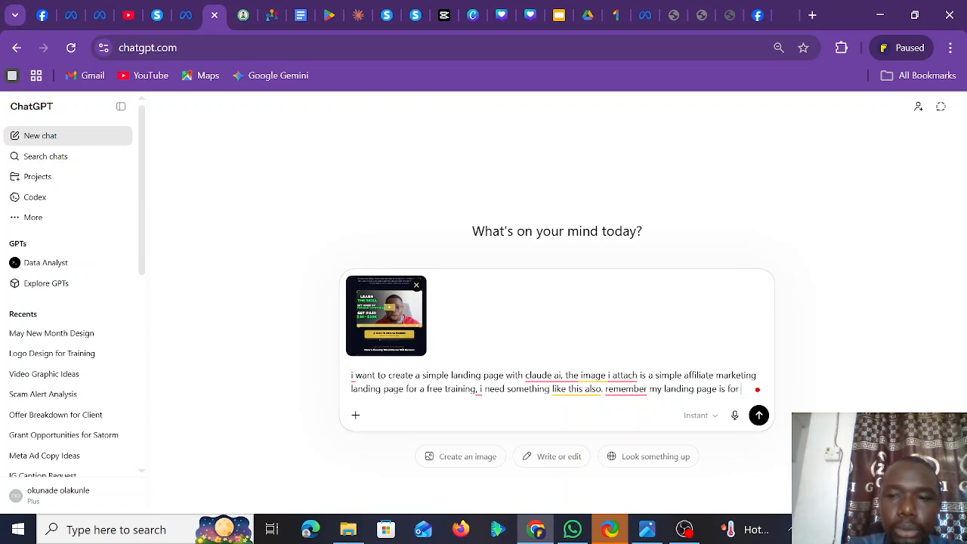
type("cap")
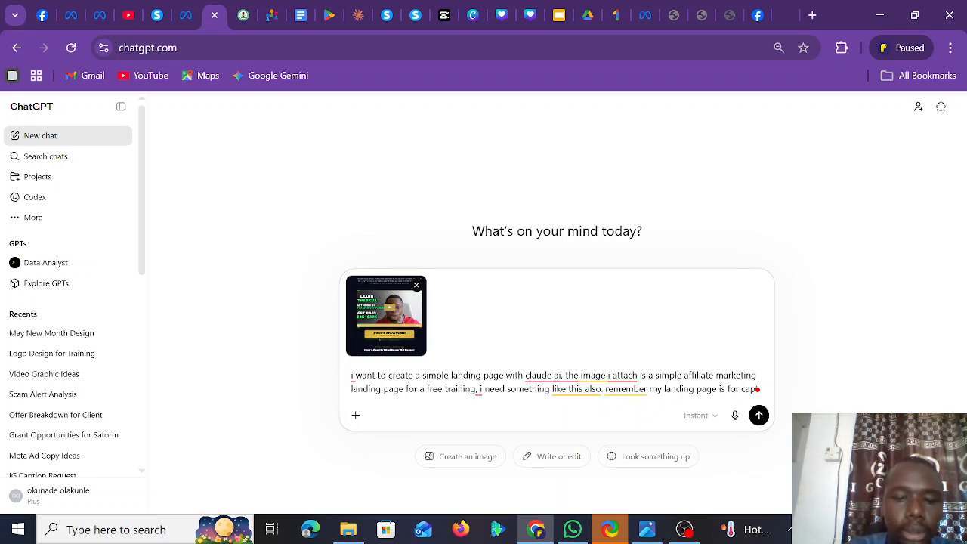
type("ture")
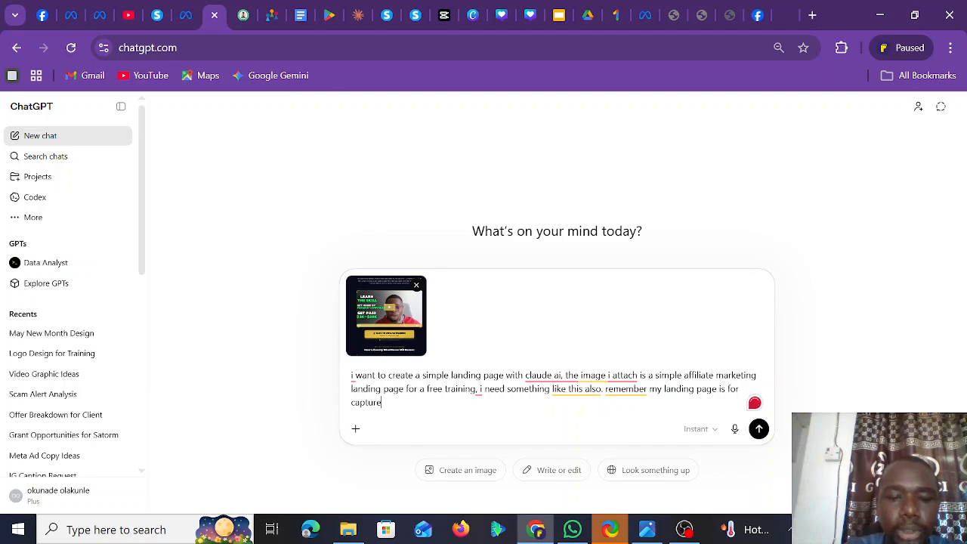
type(" lead")
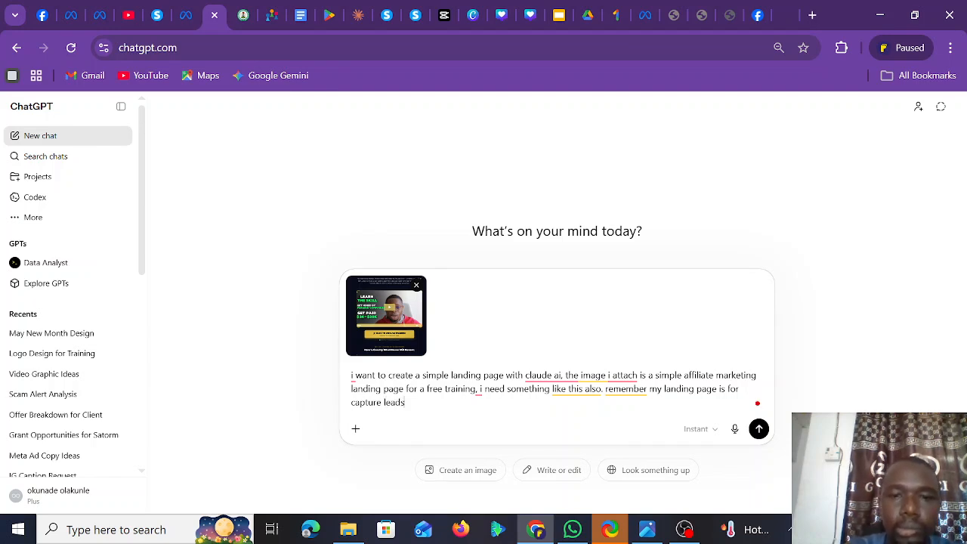
type("s ")
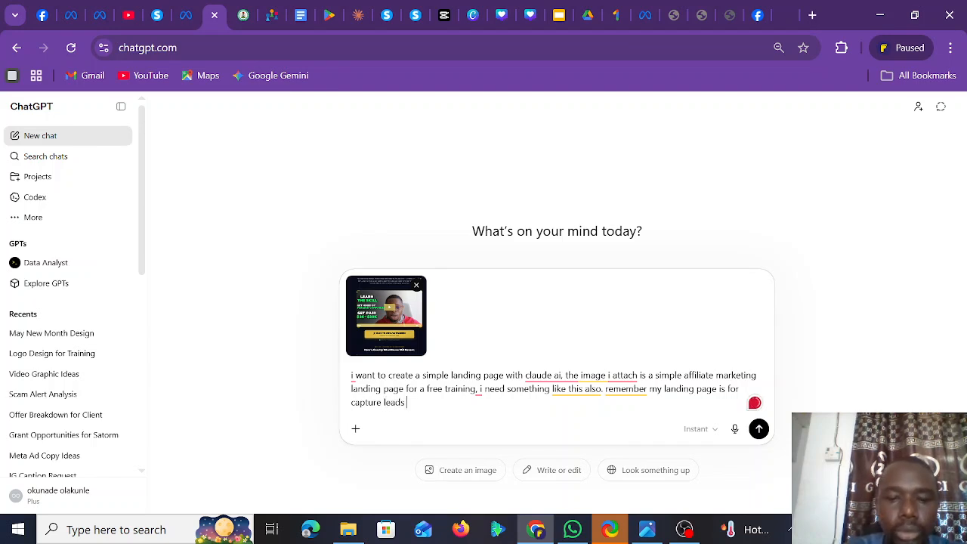
type("to my whatsap")
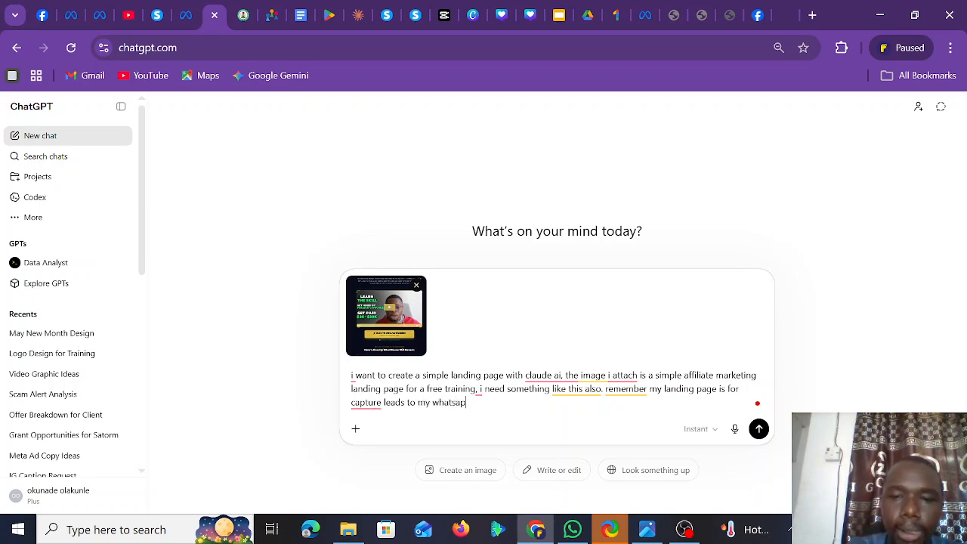
type("p group")
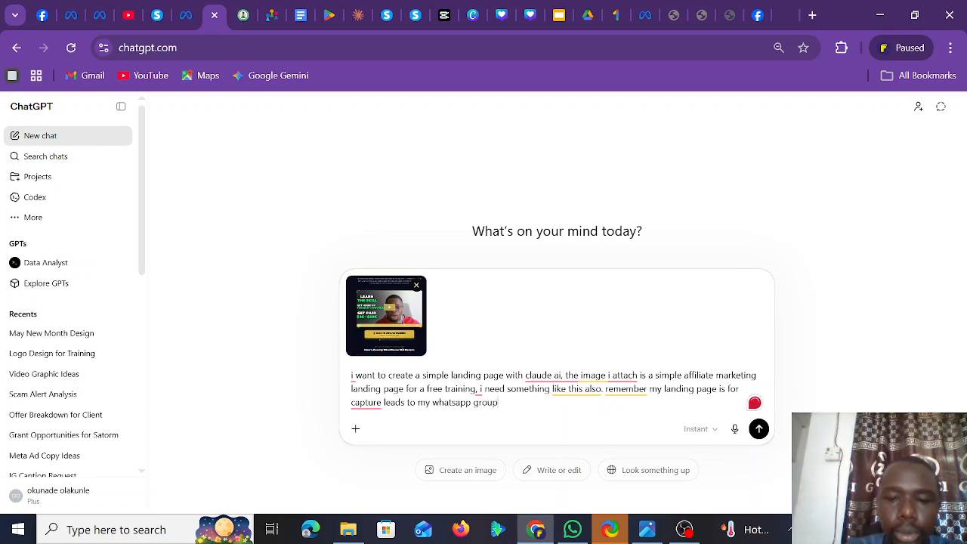
type(". gi")
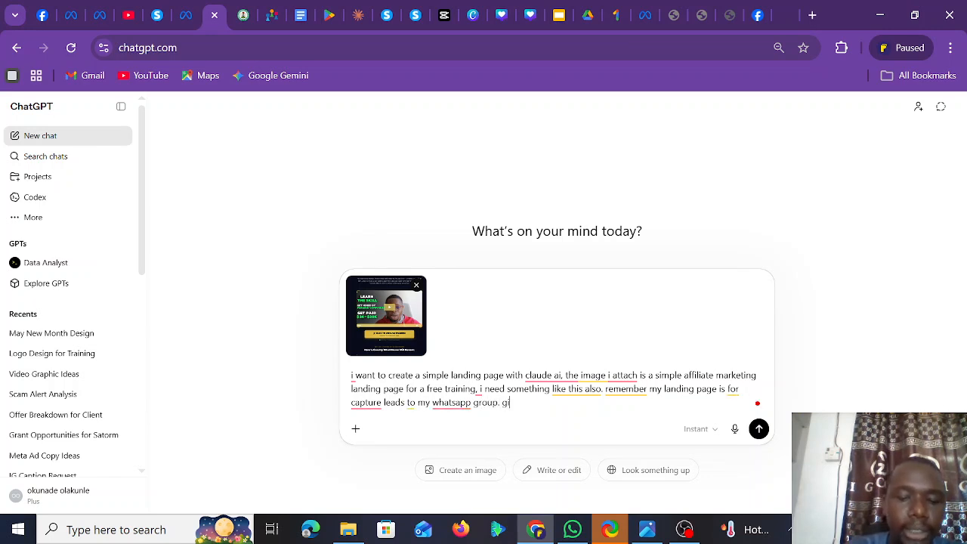
type("ve me a prompt")
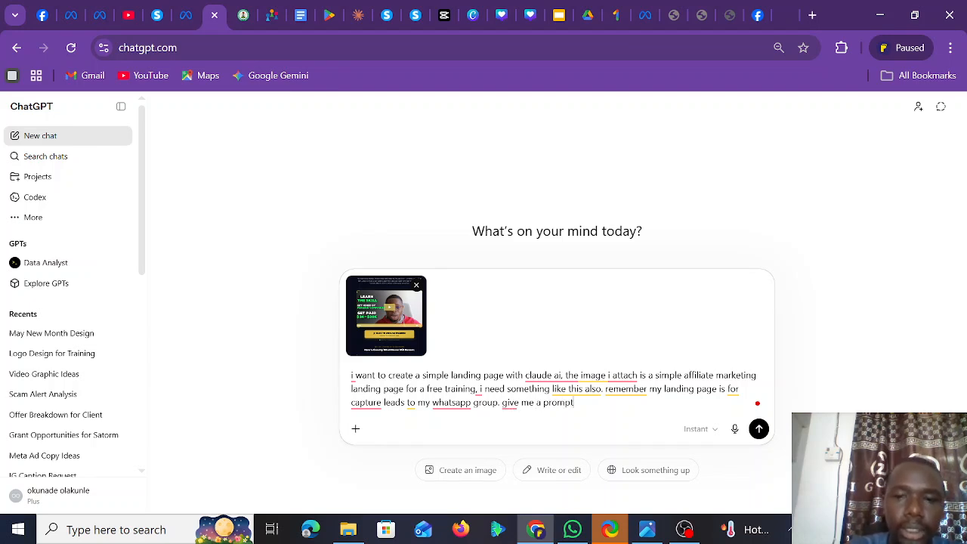
type(" i can ")
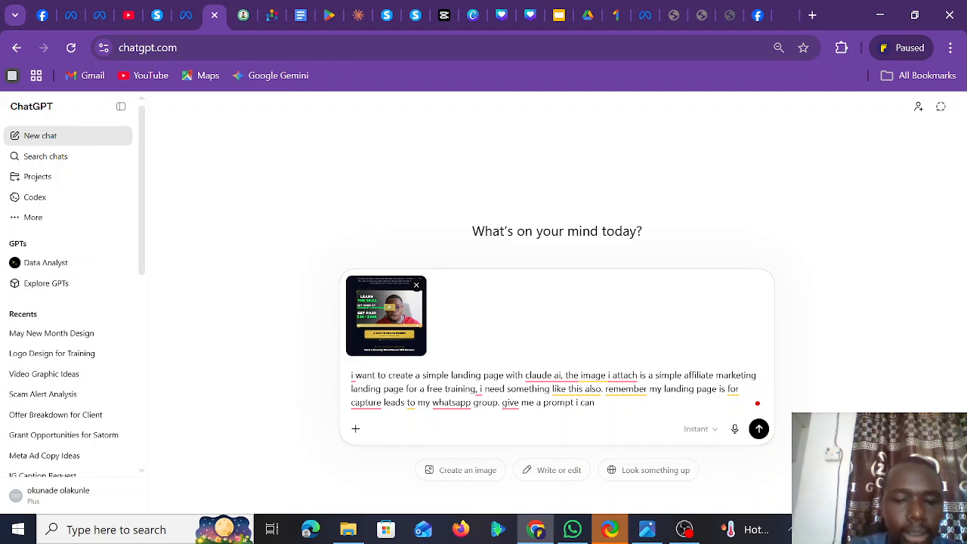
type("give claude ai for the ")
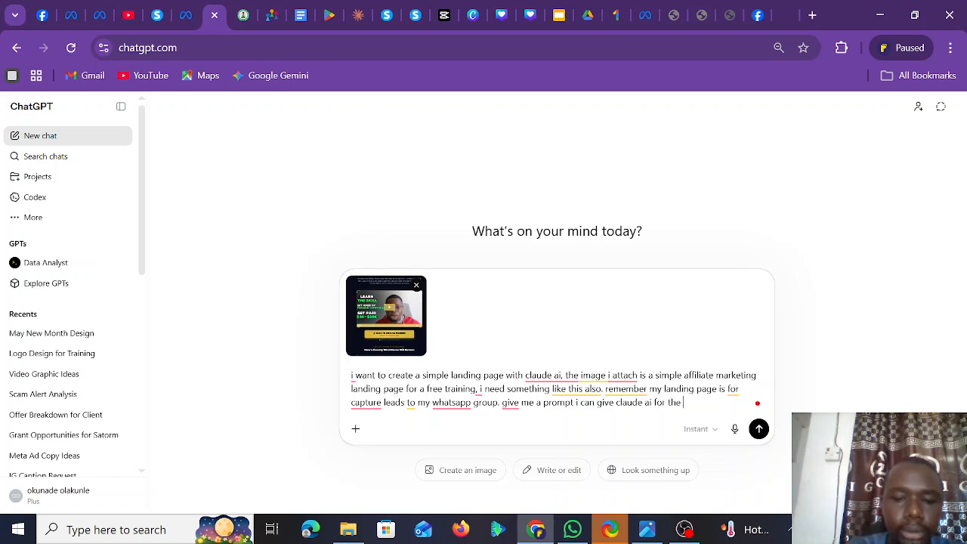
type("byuil")
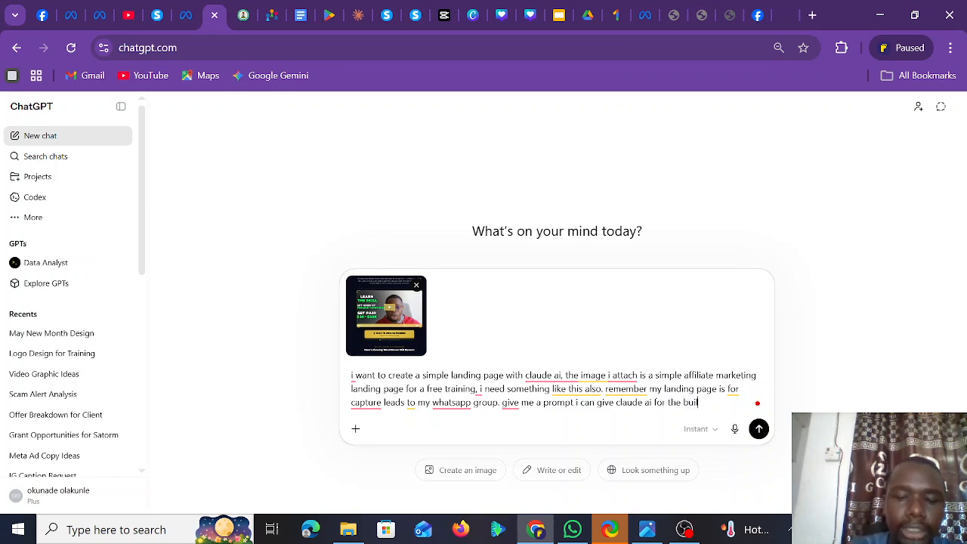
type("ding of")
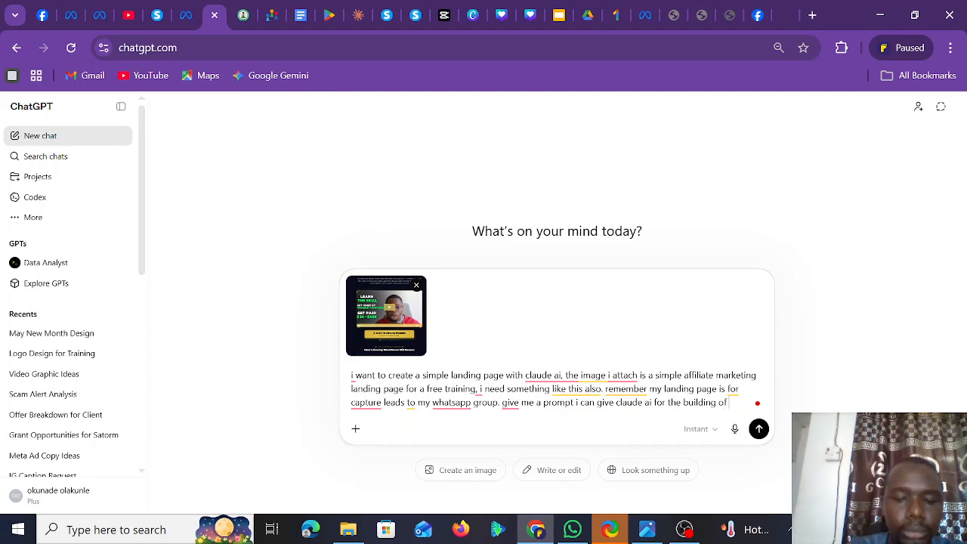
type(" d land")
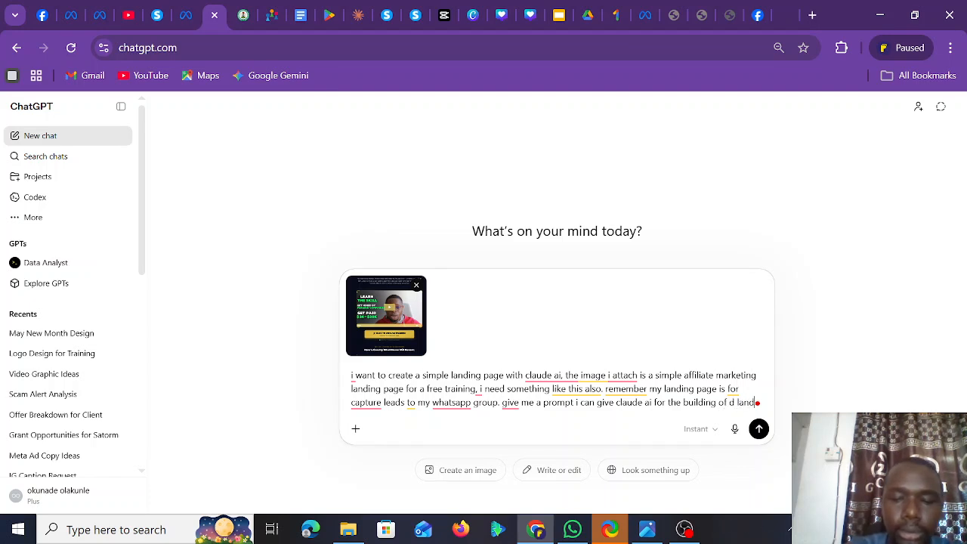
type("ing page")
- Send the request and read through ChatGPT's generated Claude AI prompt
key("Return")
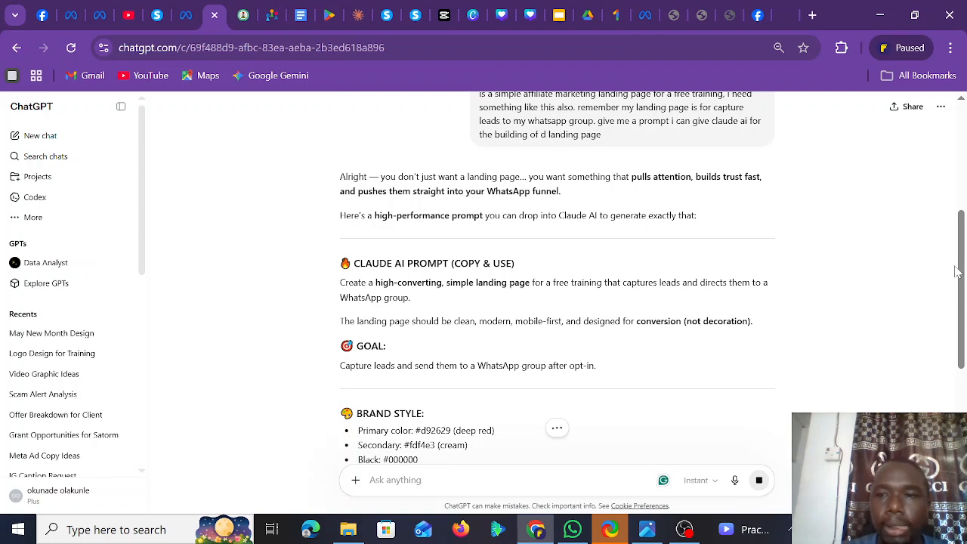
left_click_drag(956, 270, 965, 420)
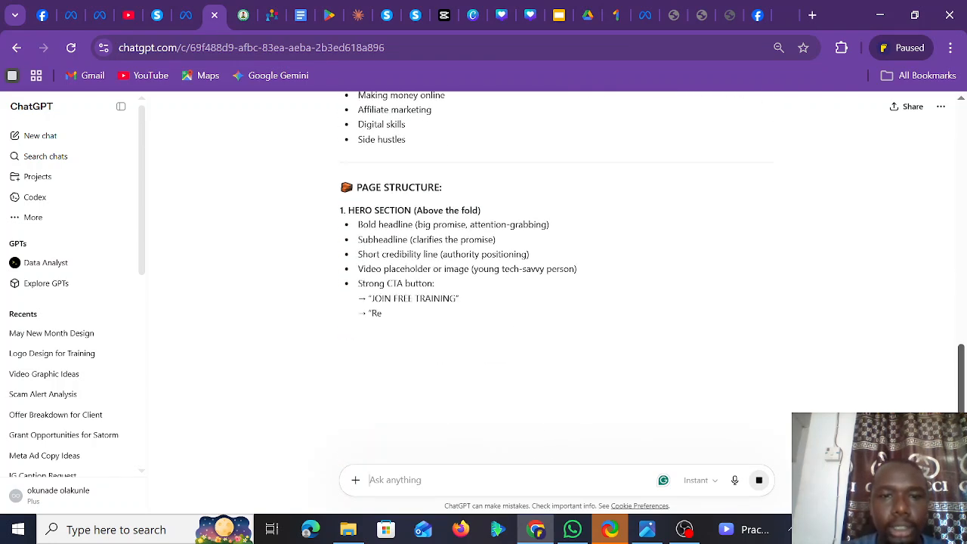
left_click_drag(964, 421, 965, 508)
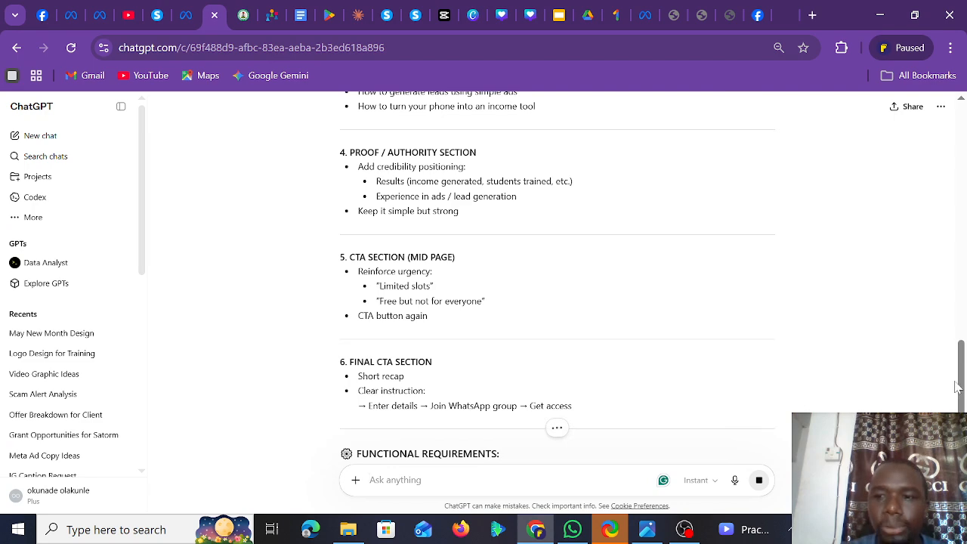
left_click_drag(961, 382, 961, 446)
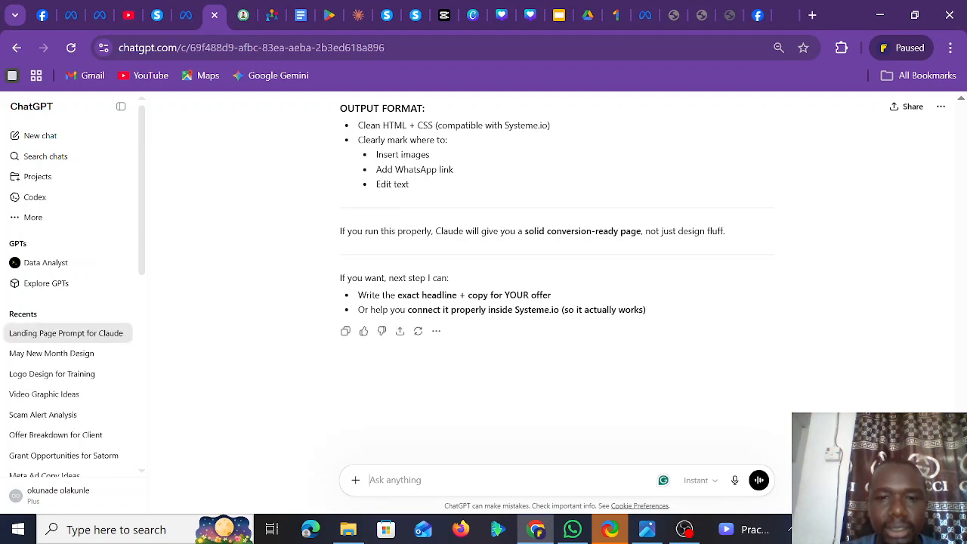
scroll(962, 308, "up", 15)
left_click_drag(961, 308, 957, 242)
- Zoom the page out, select the full Claude AI prompt in the reply, and go to Claude
key("ctrl+minus")
key("ctrl+minus")
key("ctrl+minus")
key("ctrl+minus")
key("ctrl+minus")
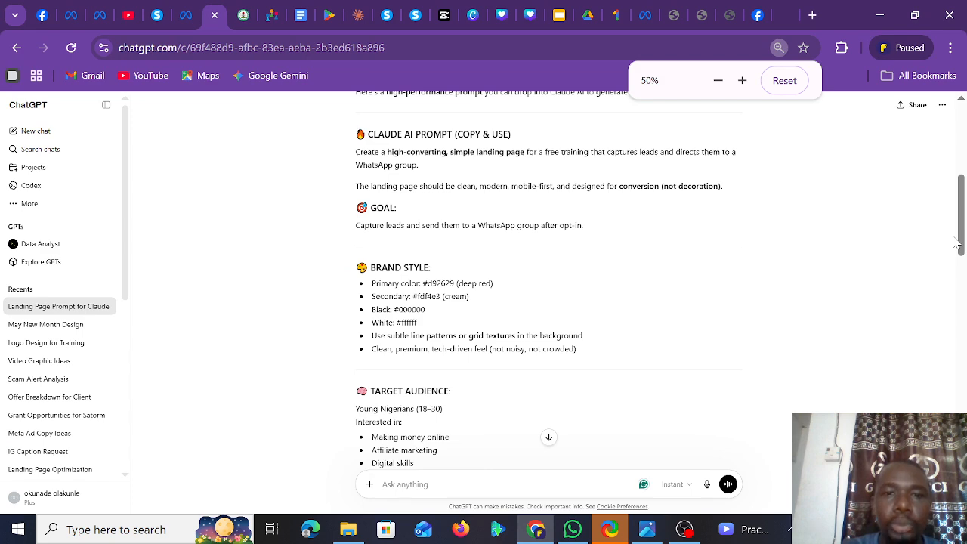
key("ctrl+minus")
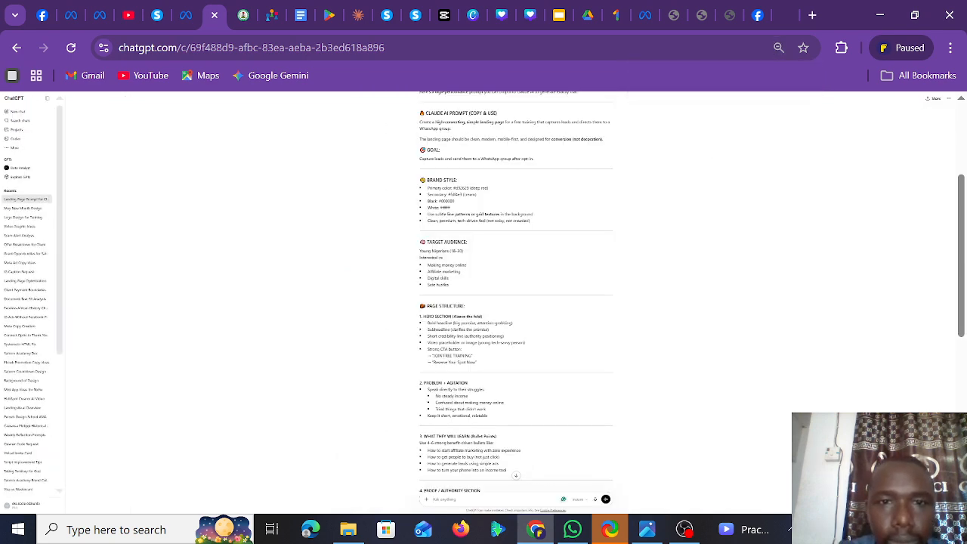
left_click_drag(472, 186, 480, 412)
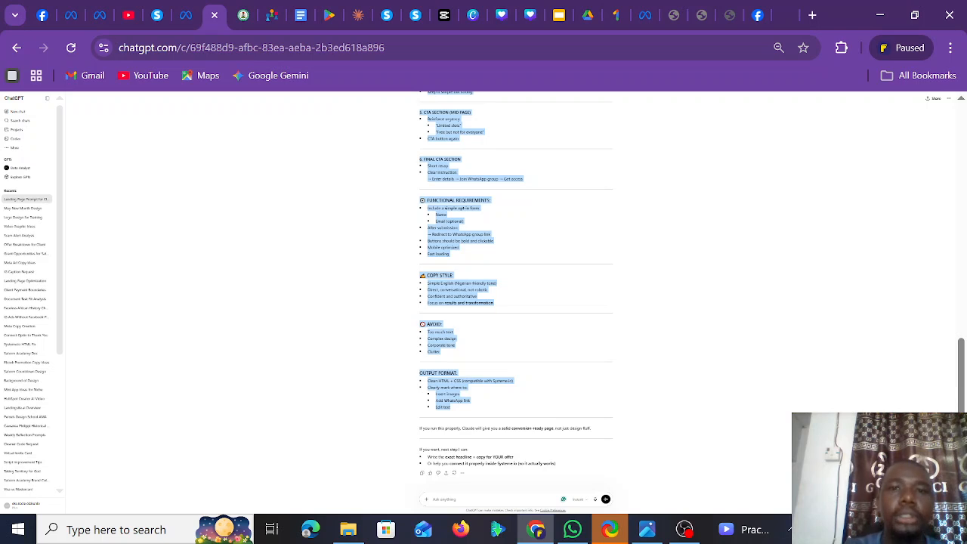
left_click(360, 23)
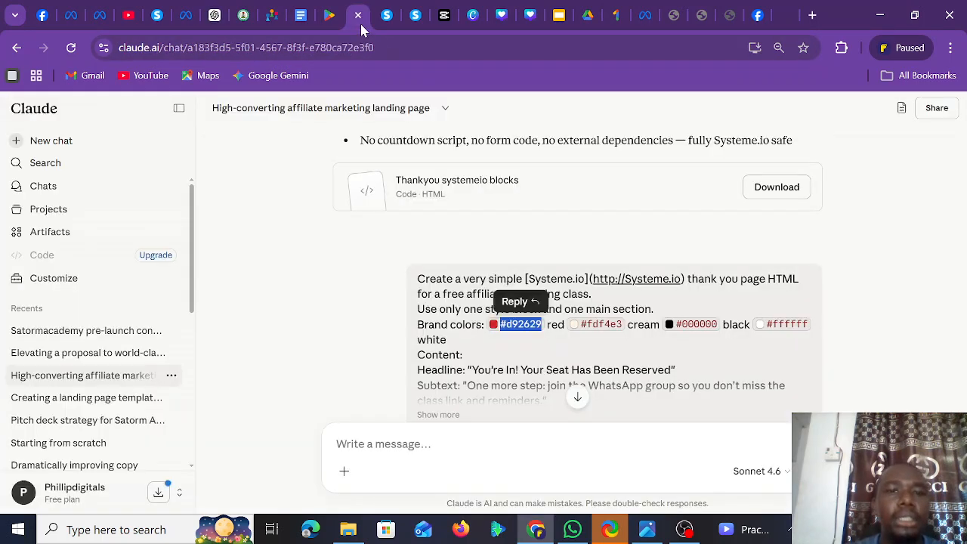
- Paste the landing-page prompt into a new Claude chat, send it, and bring OBS Studio forward
left_click(100, 152)
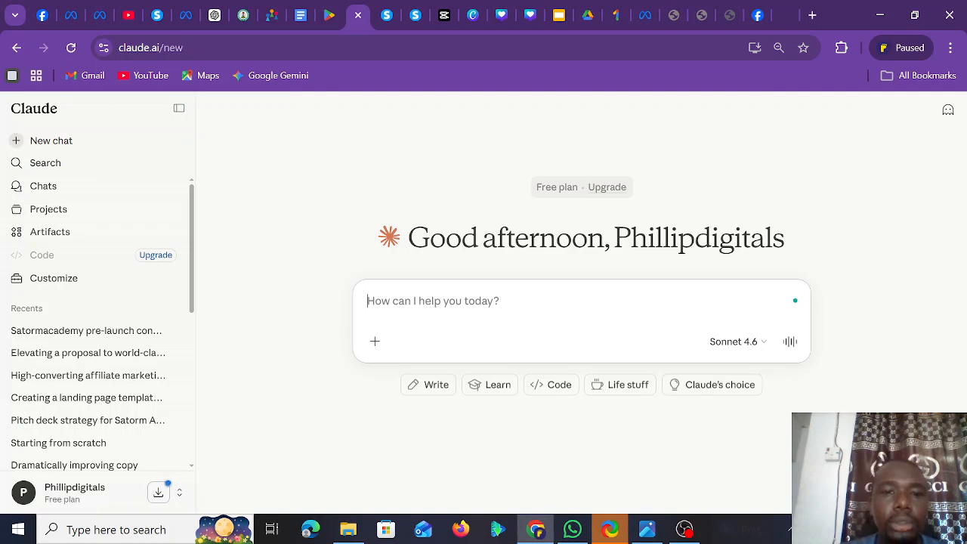
key("ctrl+v")
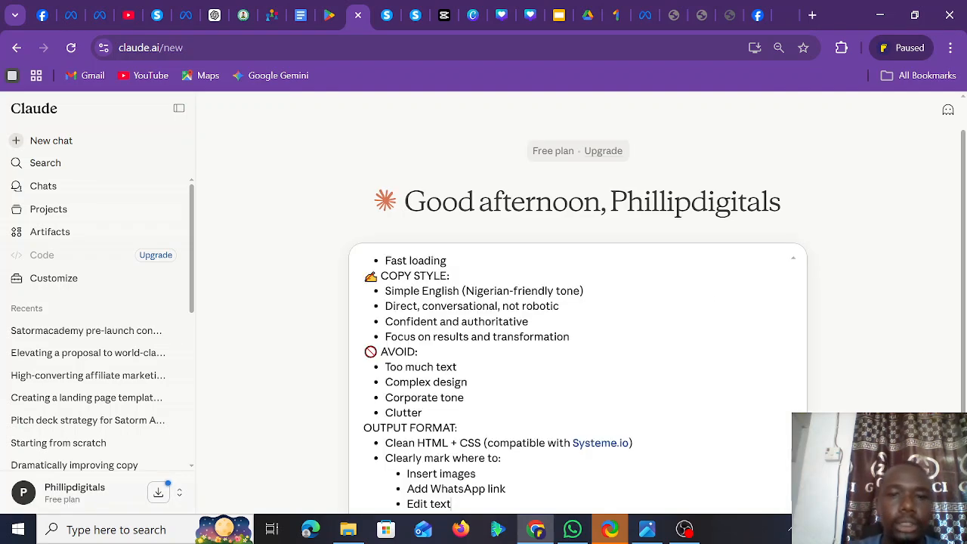
key("Return")
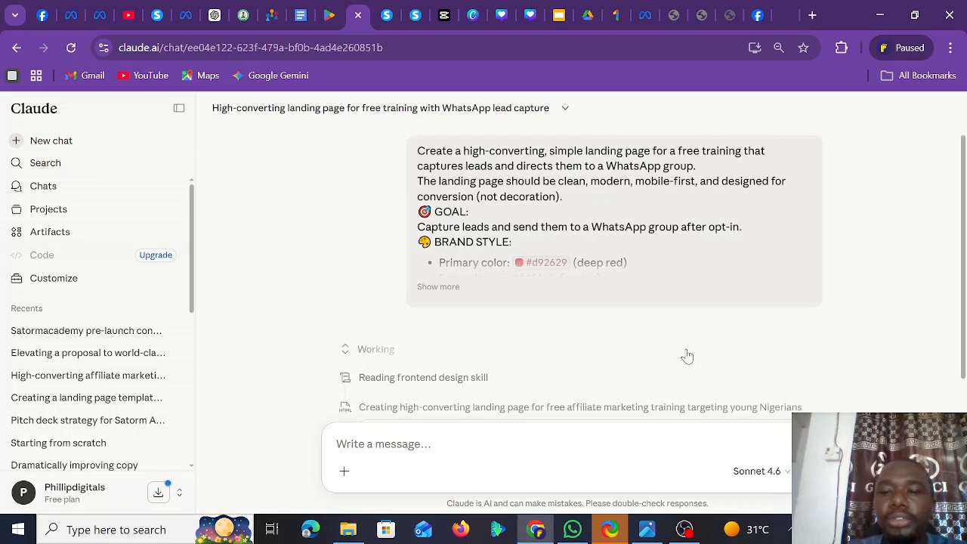
left_click(685, 529)
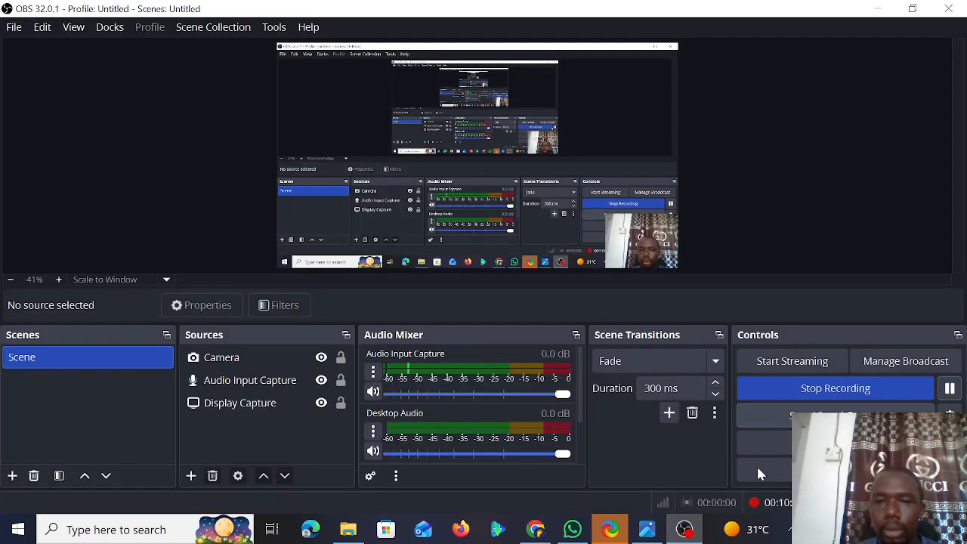
- Return to Claude, widen the landing-page preview, and scroll through the generated page
left_click(544, 531)
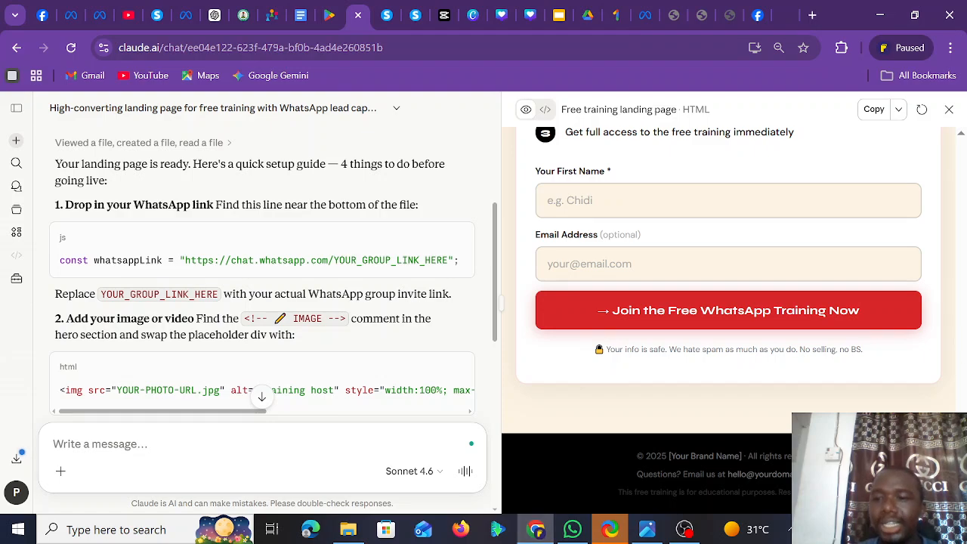
left_click_drag(961, 347, 962, 138)
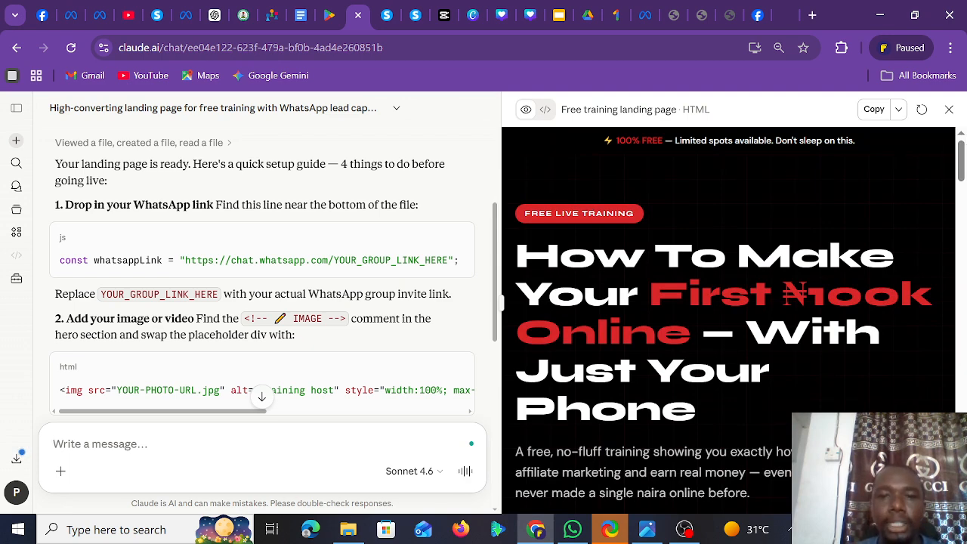
left_click_drag(503, 303, 246, 324)
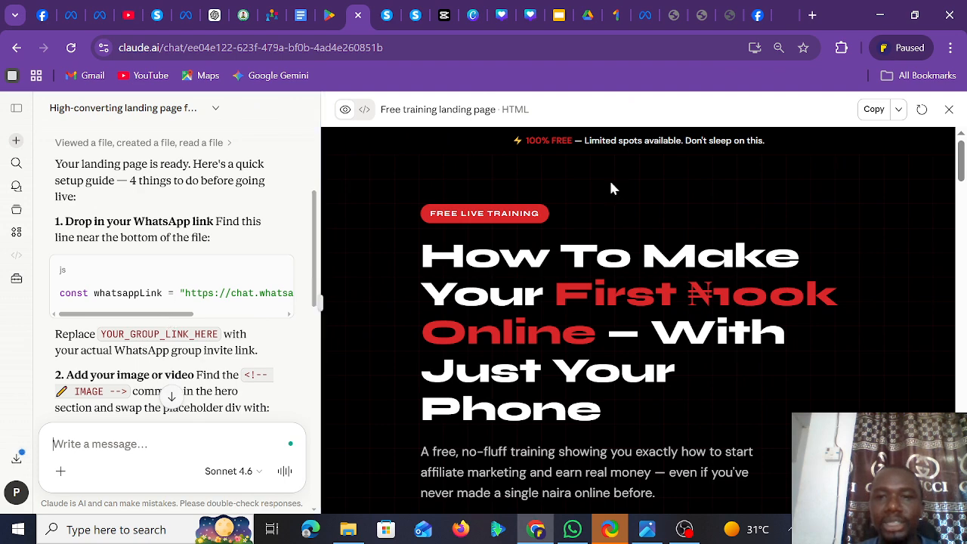
mouse_move(963, 161)
left_mouse_down()
mouse_move(965, 214)
mouse_move(966, 153)
mouse_move(965, 165)
left_mouse_up()
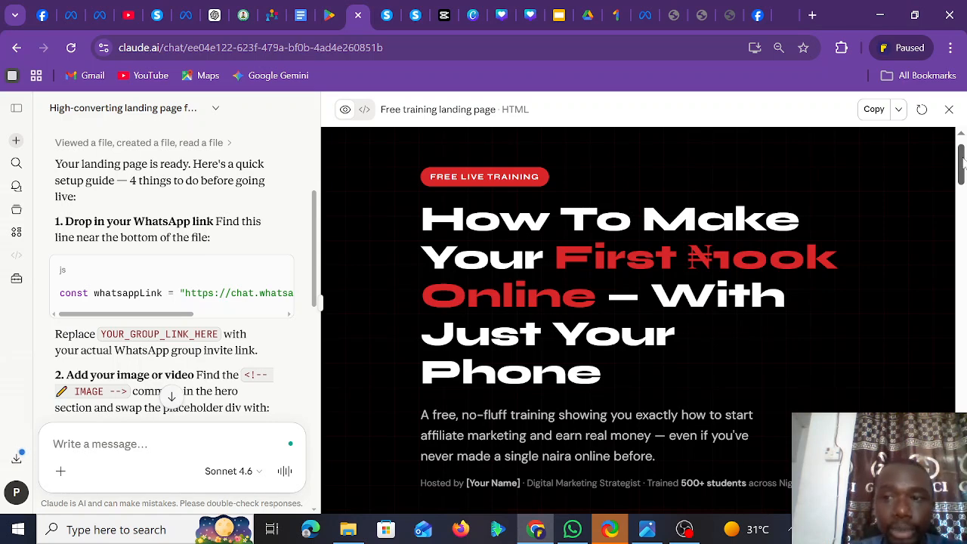
left_click_drag(963, 162, 964, 204)
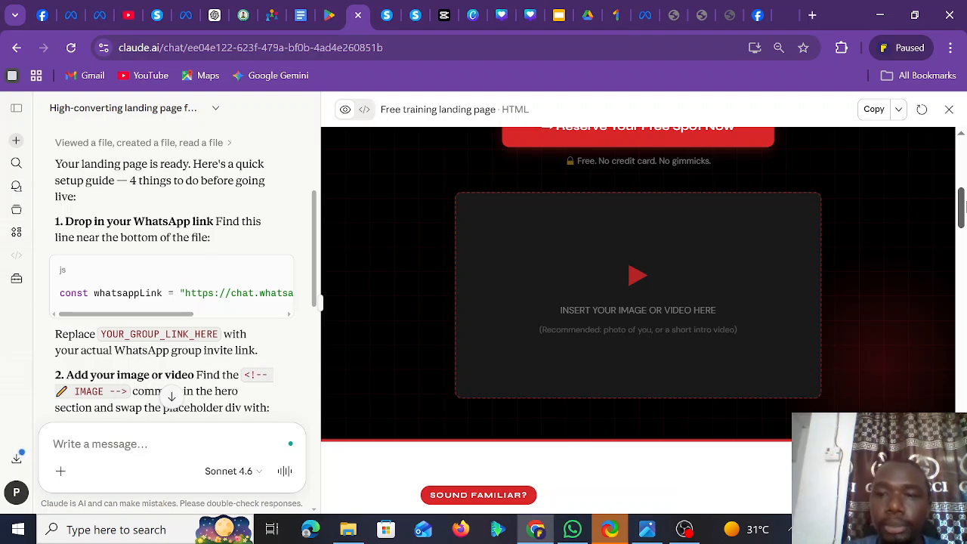
left_click_drag(962, 203, 961, 161)
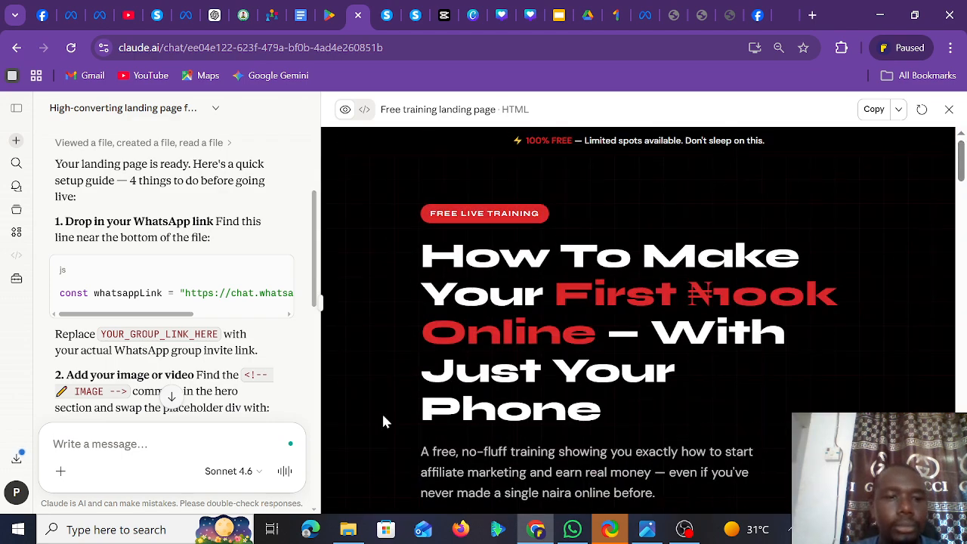
- Ask for a better headline that makes visitors want to learn affiliate marketing and removal of the video/image section
type("use this")
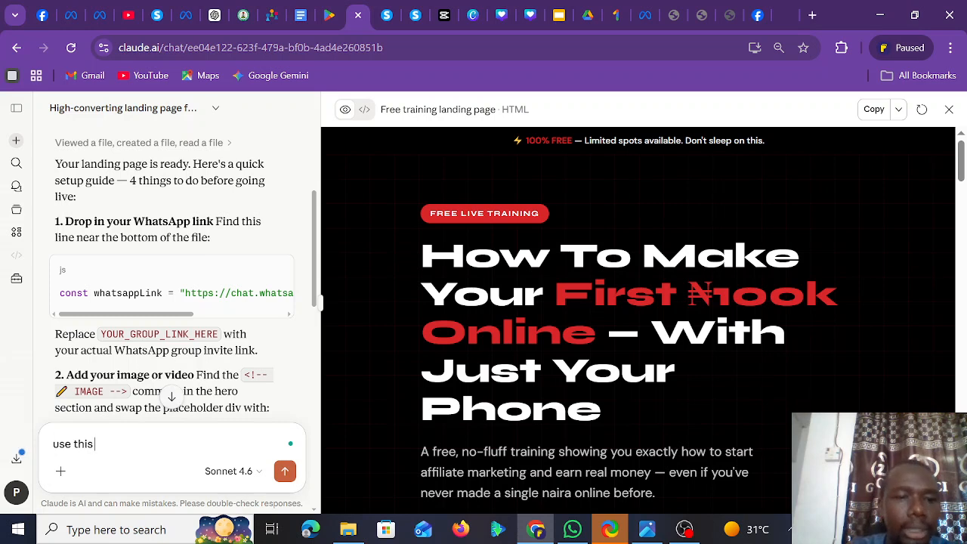
type(" hea")
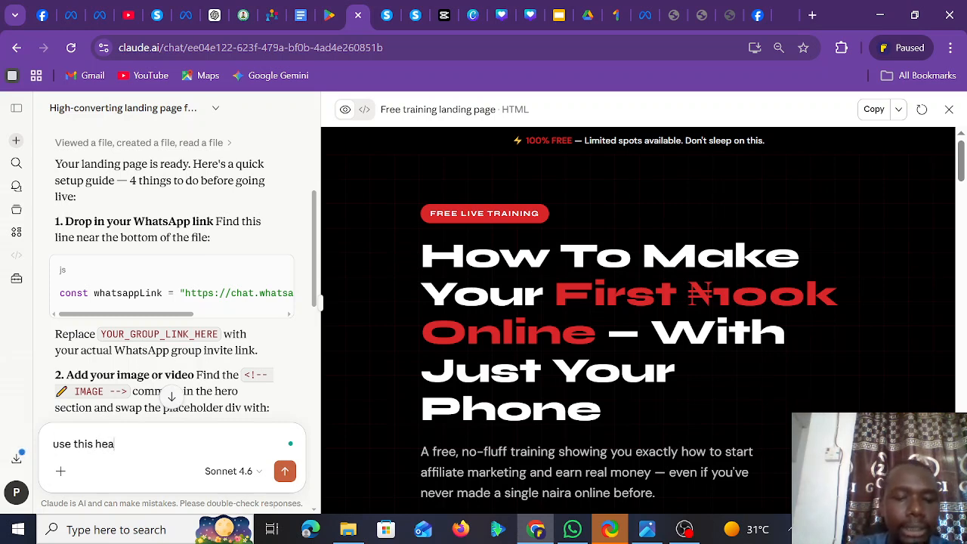
type("dline")
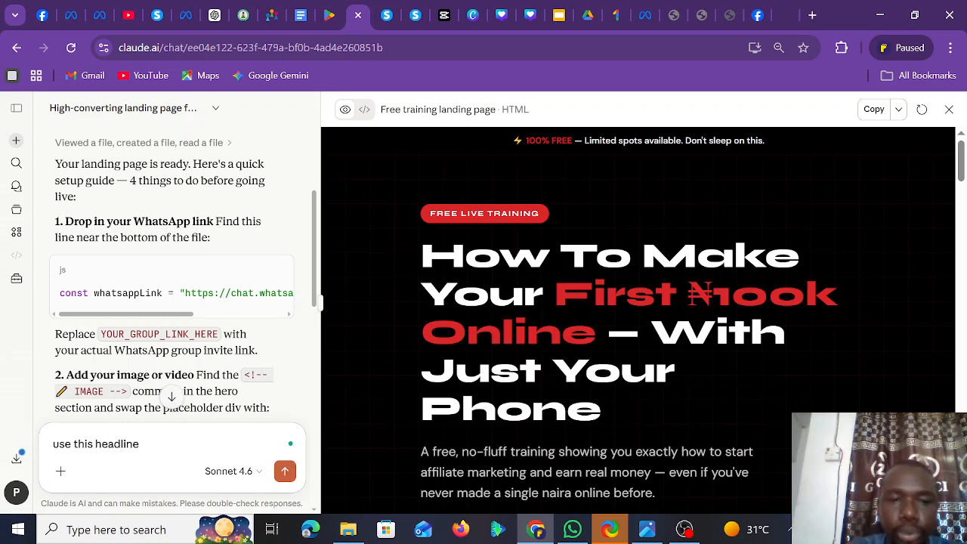
type(", remove")
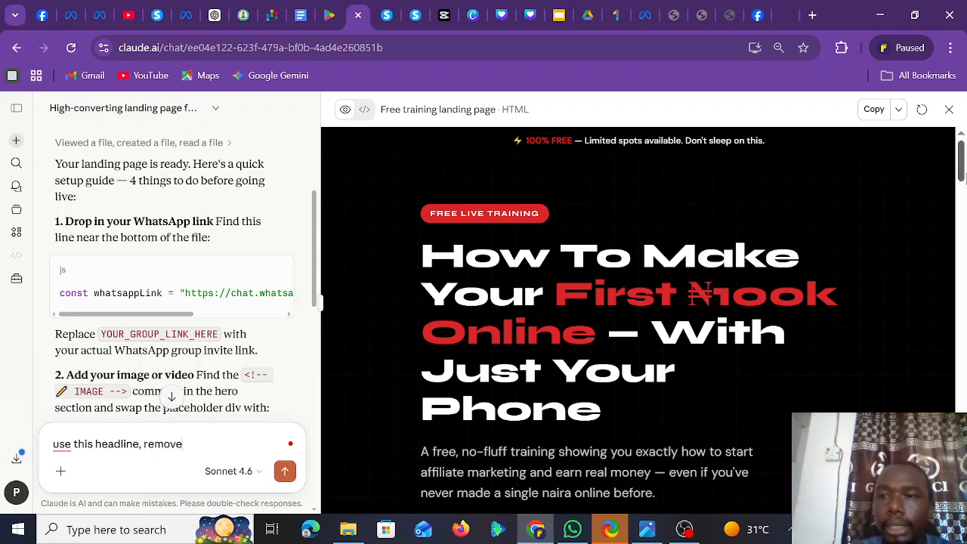
left_click_drag(965, 173, 965, 235)
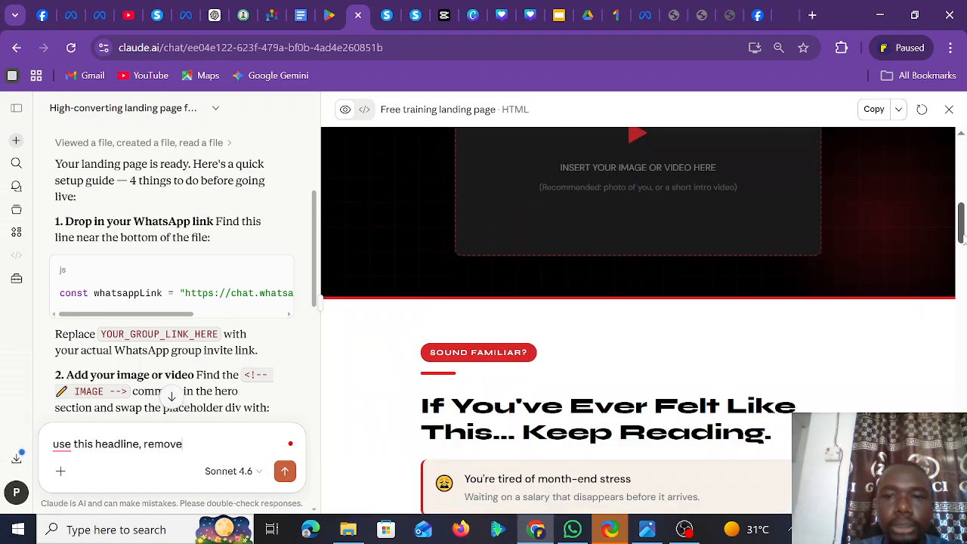
type("the")
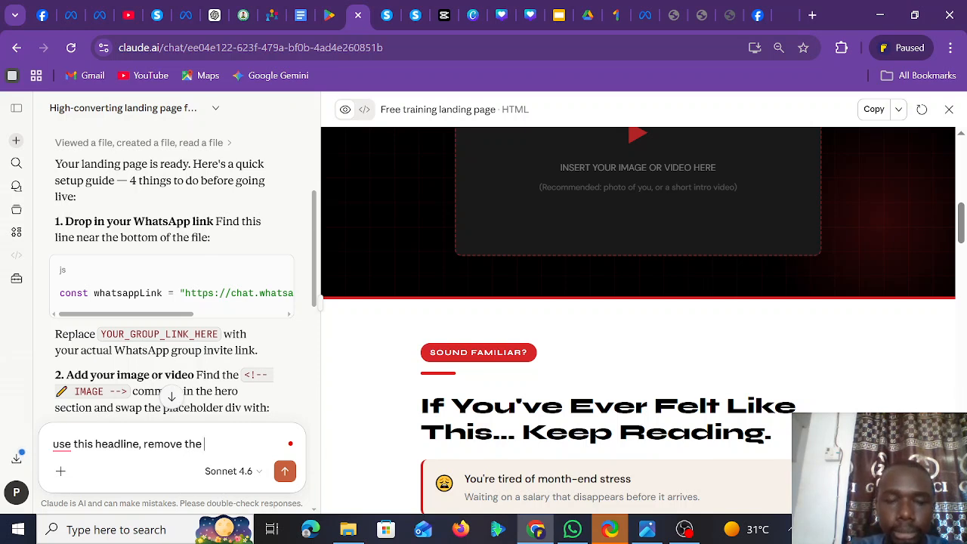
type(" video")
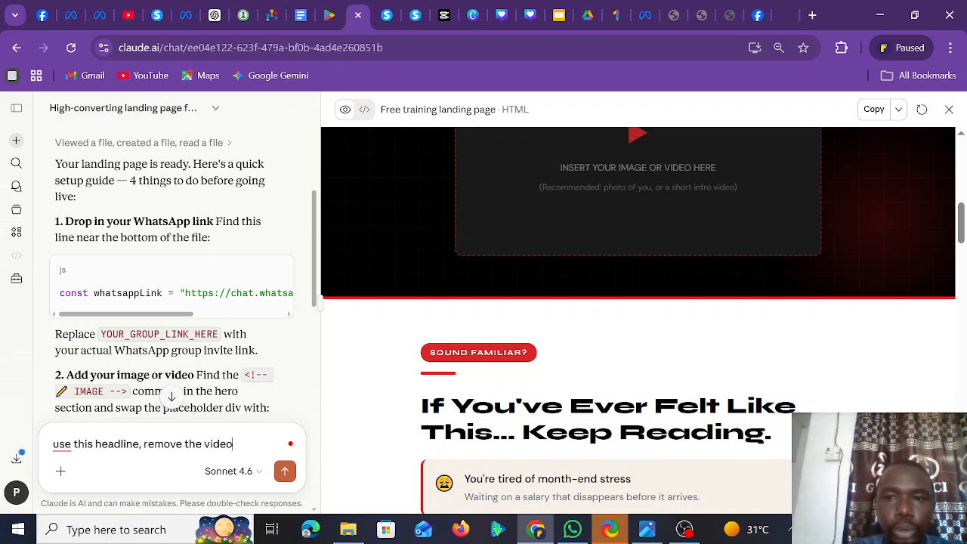
type("/image se")
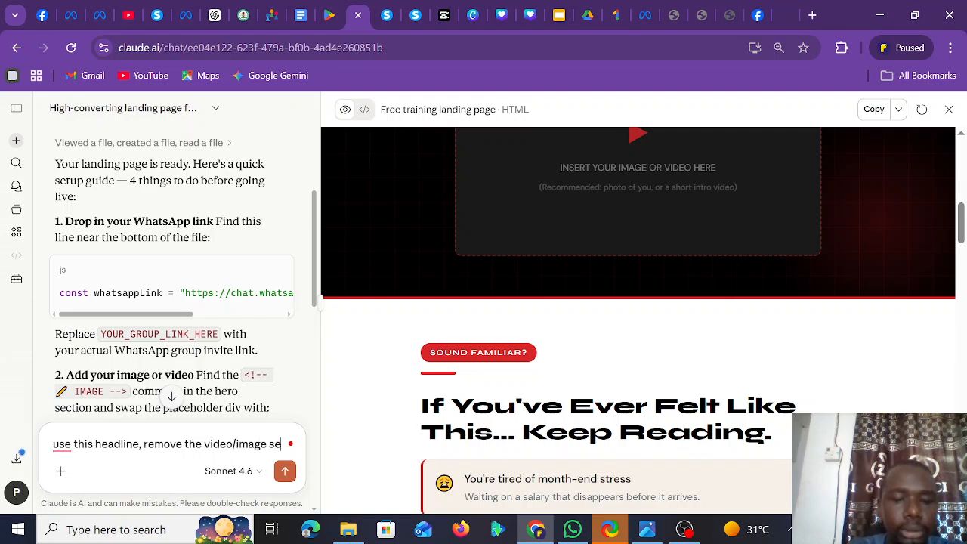
type("ssion")
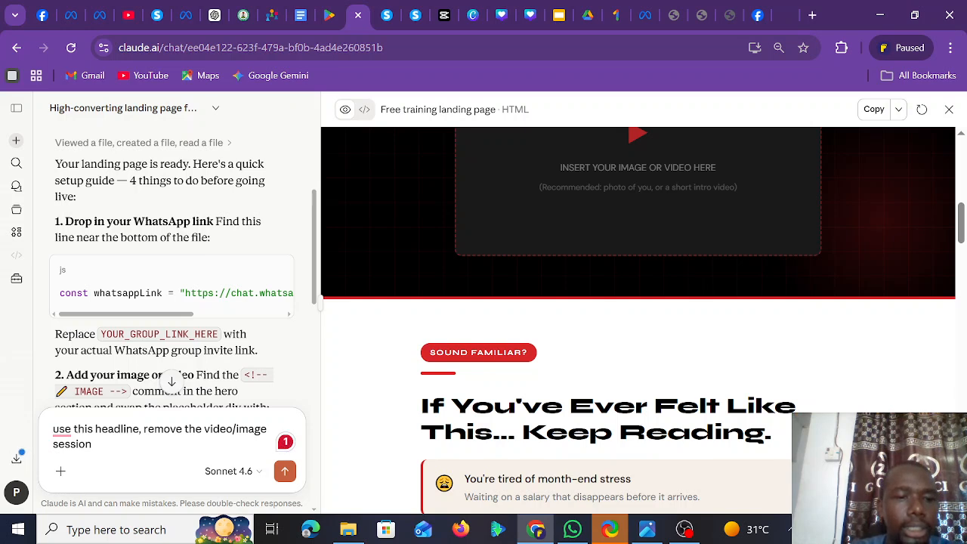
key("BackSpace")
key("BackSpace")
key("BackSpace")
key("BackSpace")
key("BackSpace")
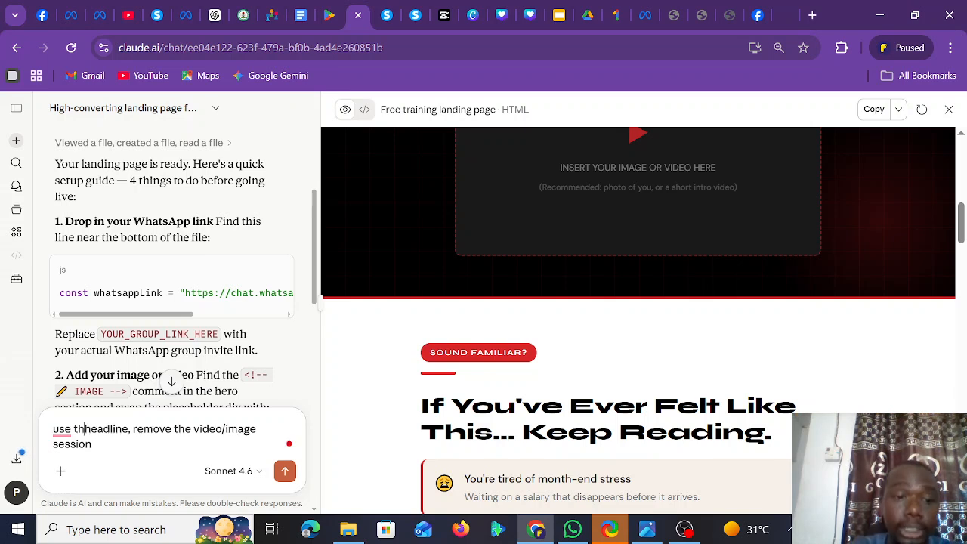
type("another")
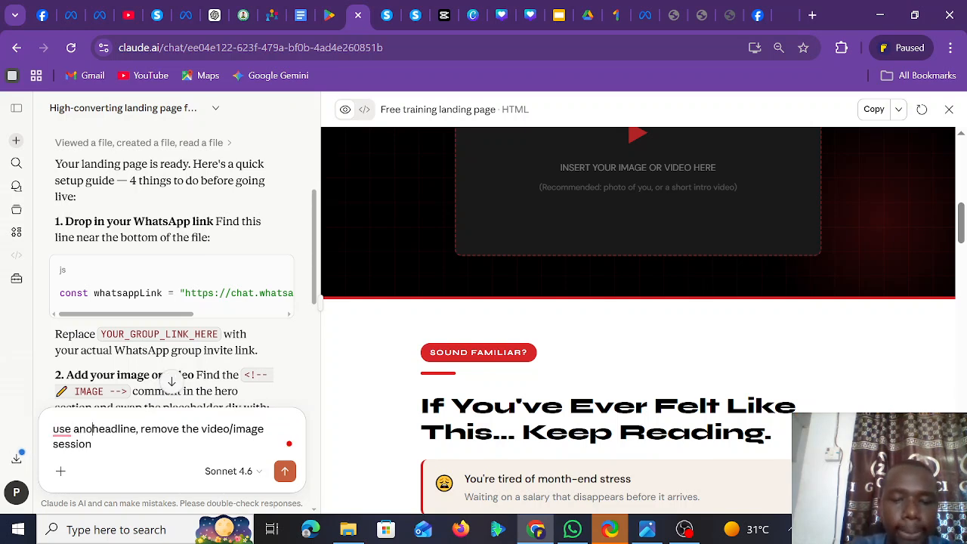
type(" better")
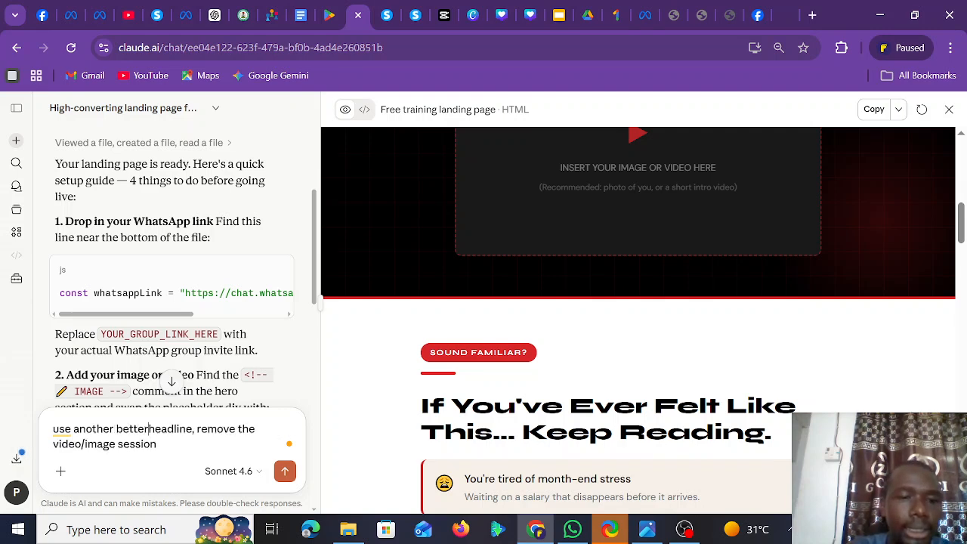
type(" headline")
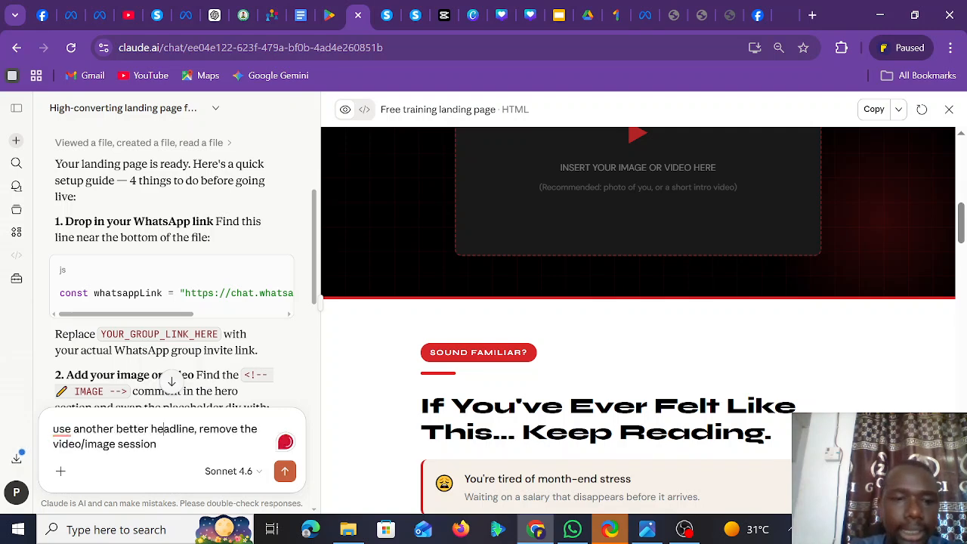
type(" tha")
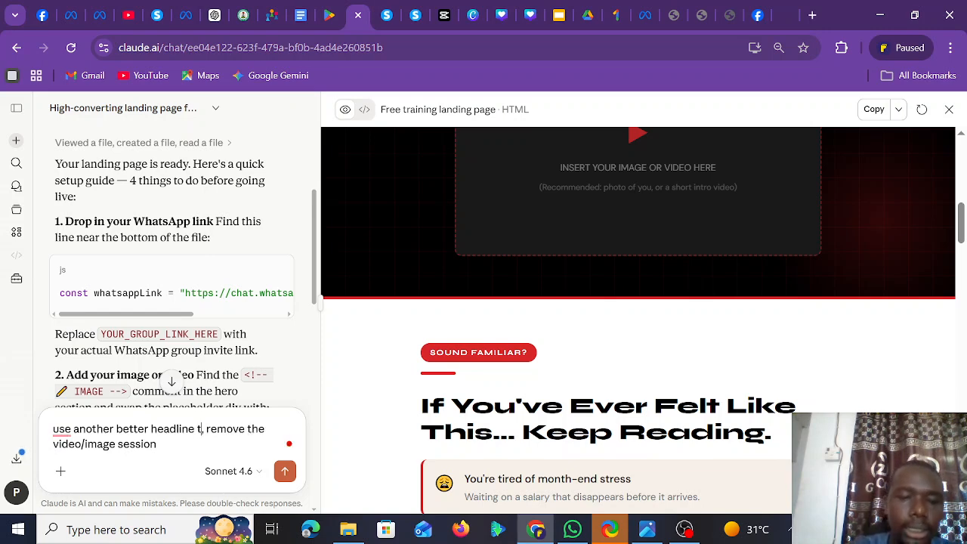
type("t make")
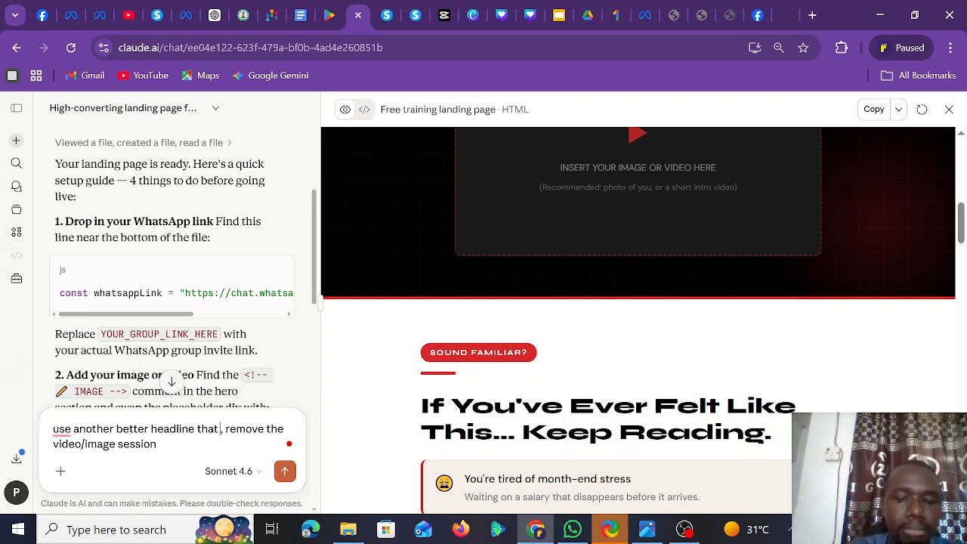
type(" the visi")
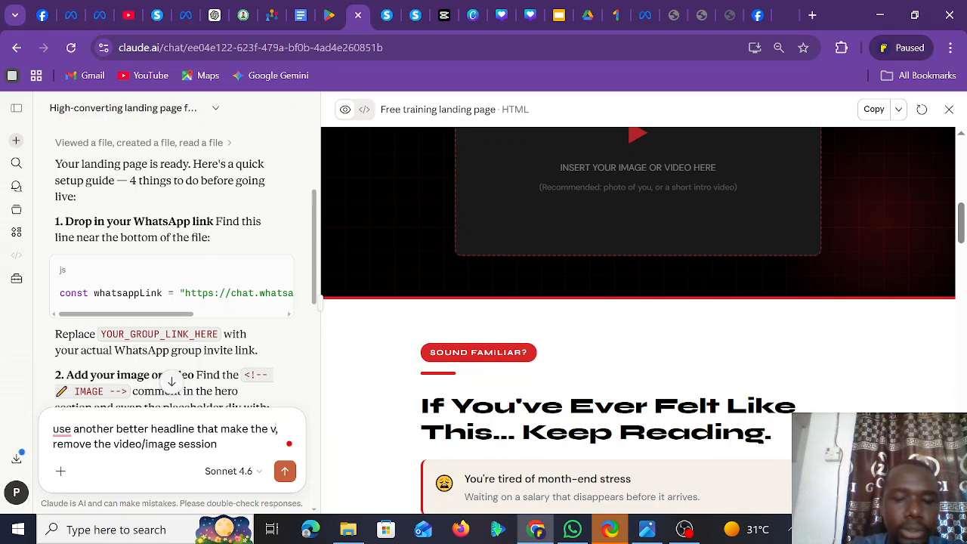
type("tor")
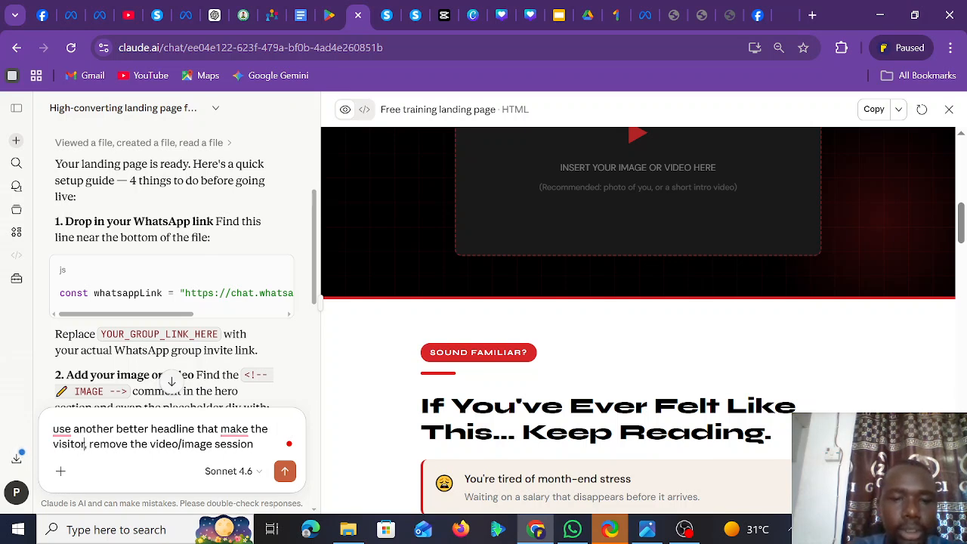
type(" want")
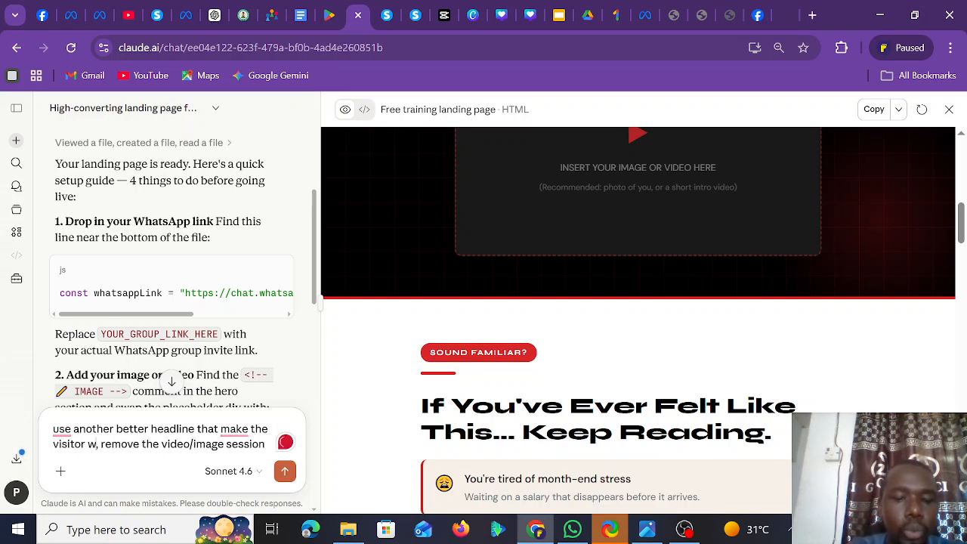
type(" to lear")
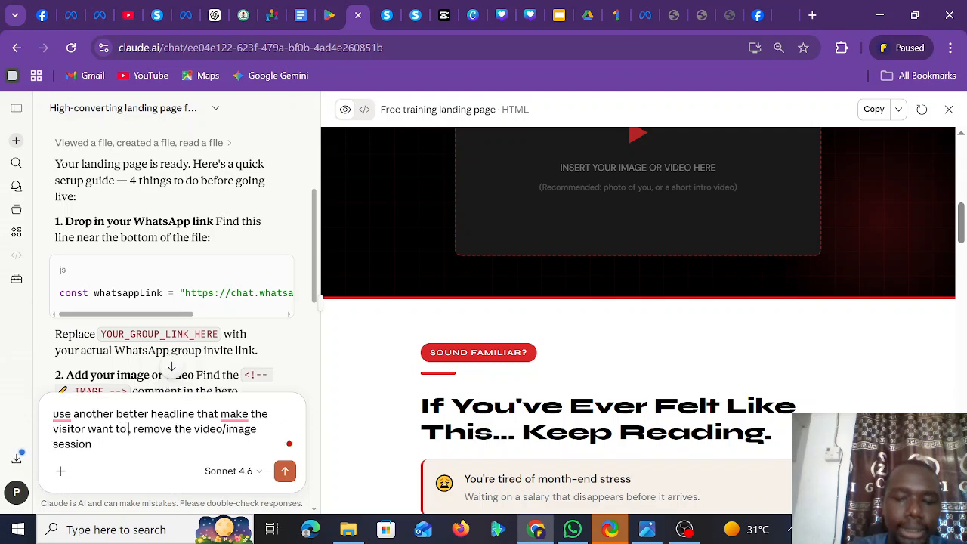
type("n affili")
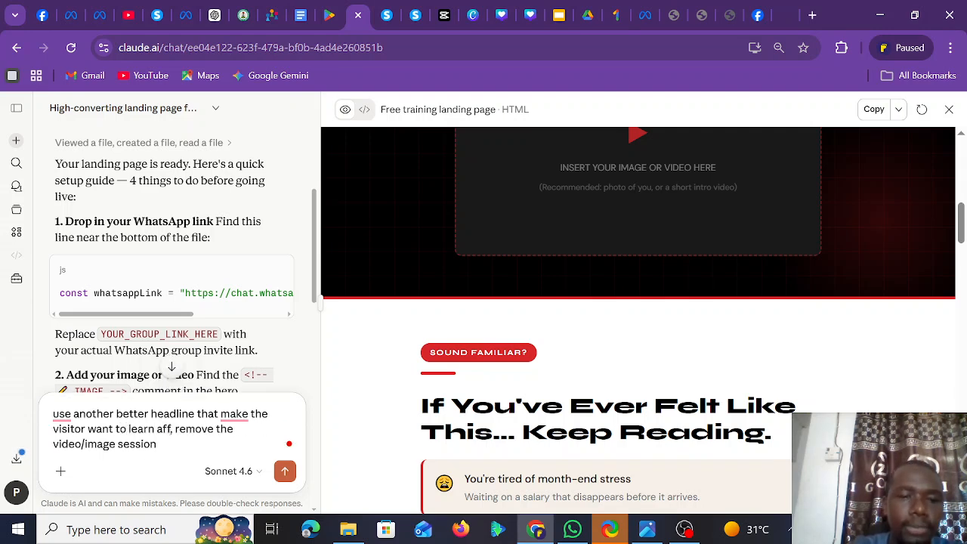
type("ate mar")
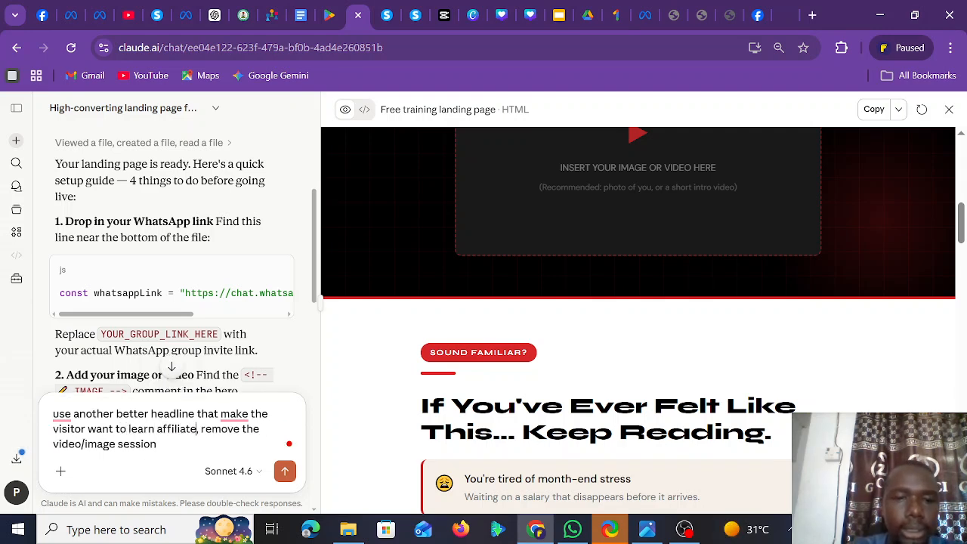
type("keting, ")
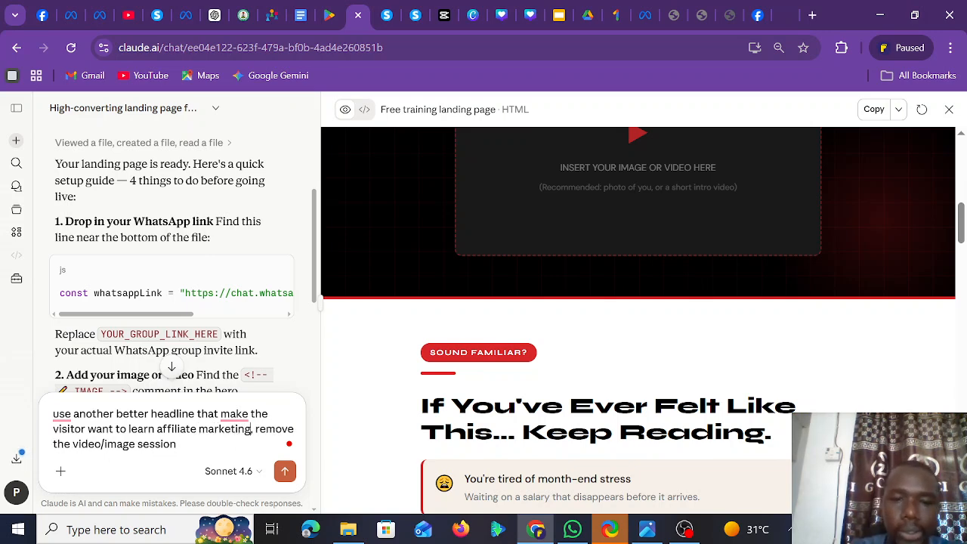
type("also")
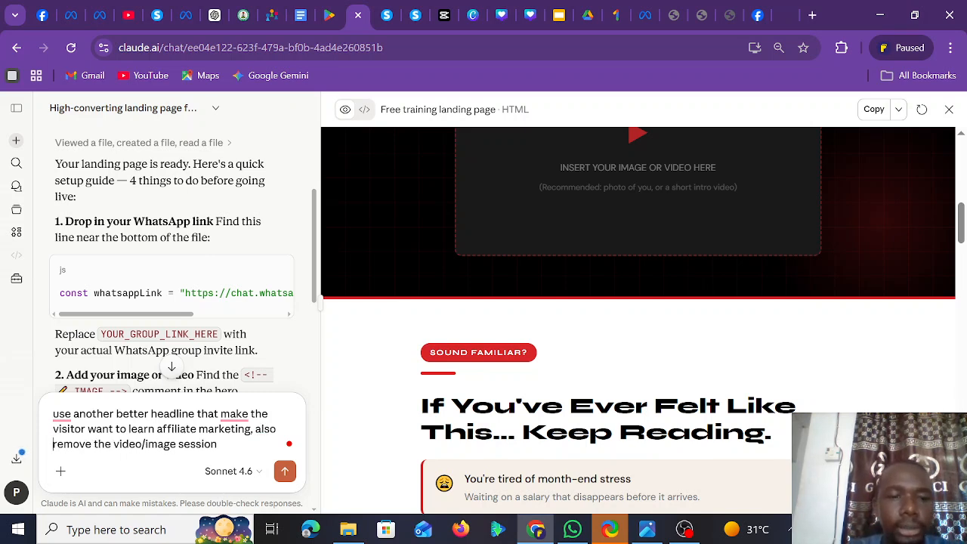
key("Return")
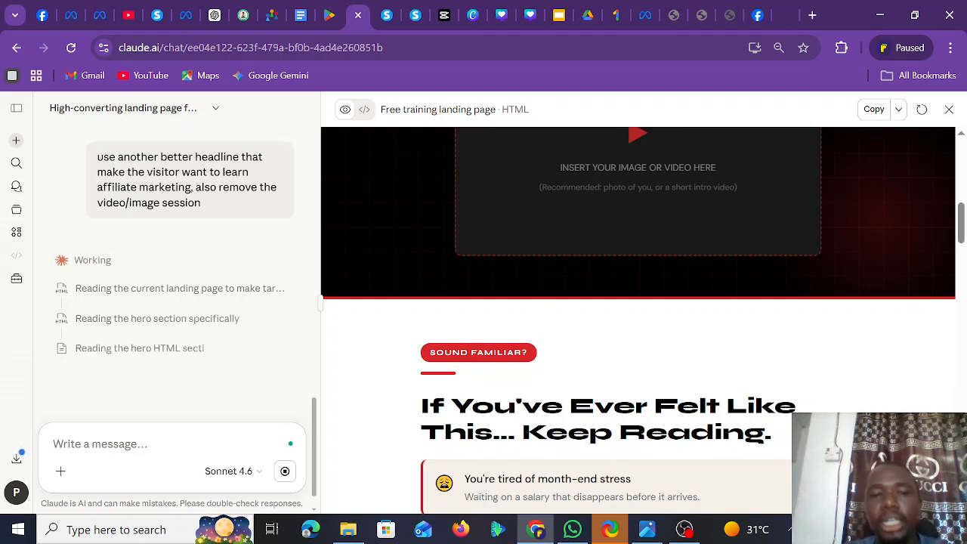
left_click(684, 529)
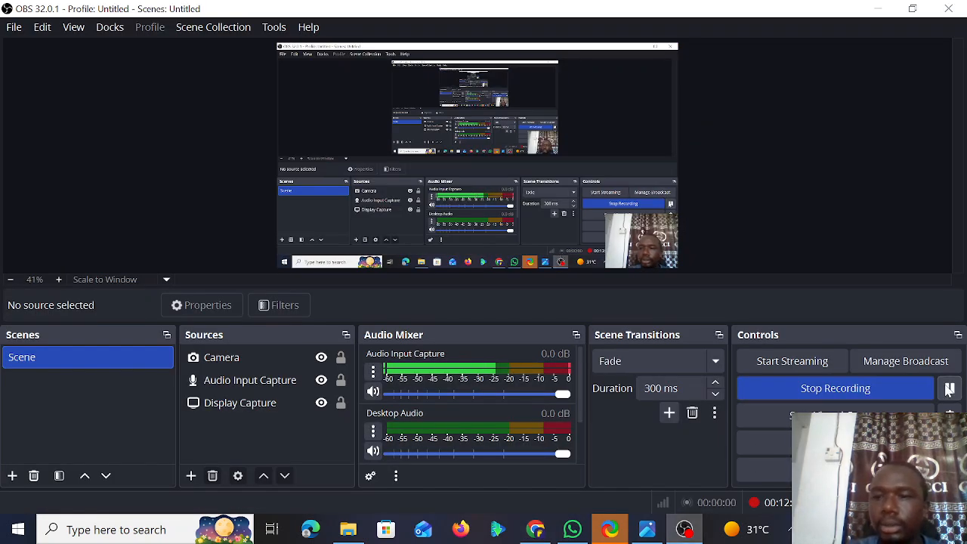
left_click(529, 532)
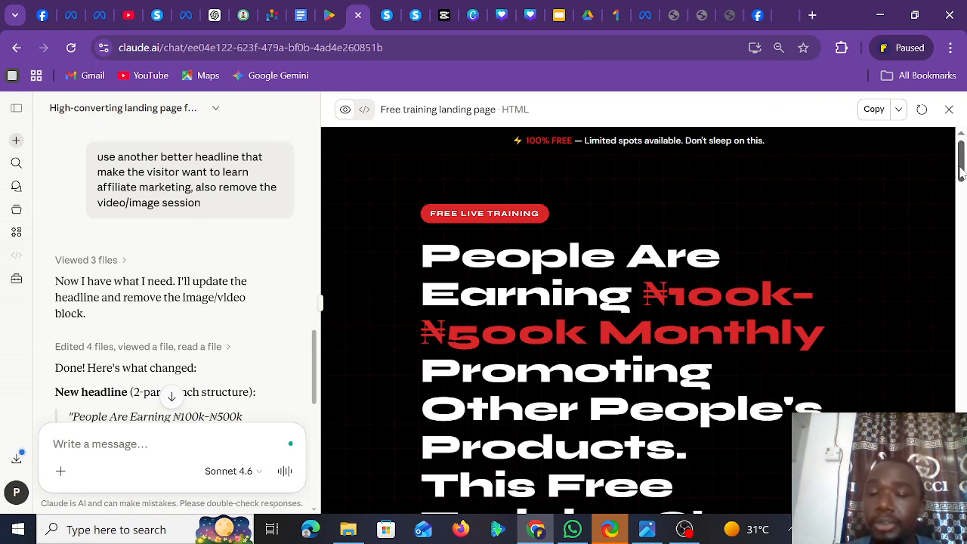
- Check the new headline in the preview and copy the updated landing-page HTML
mouse_move(961, 172)
left_mouse_down()
mouse_move(961, 442)
mouse_move(960, 162)
left_mouse_up()
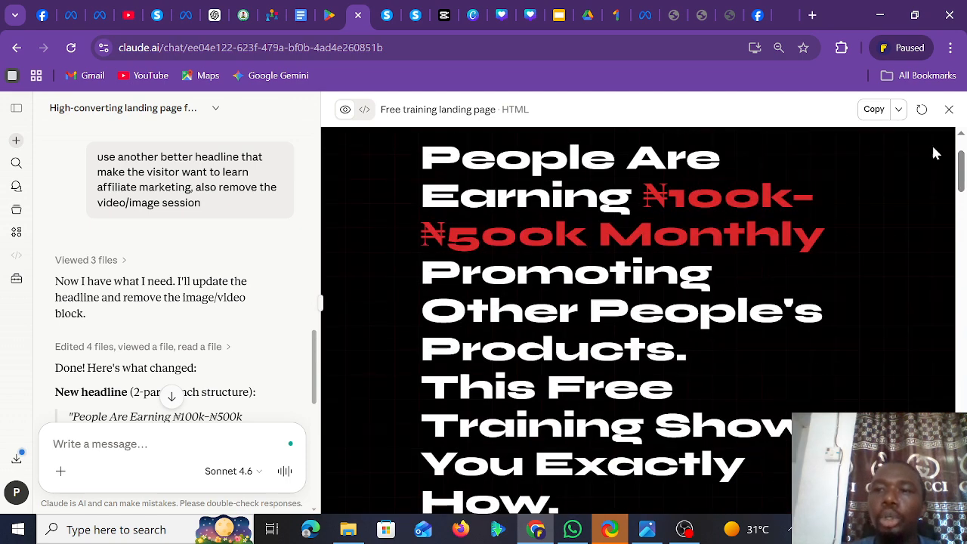
left_click(875, 110)
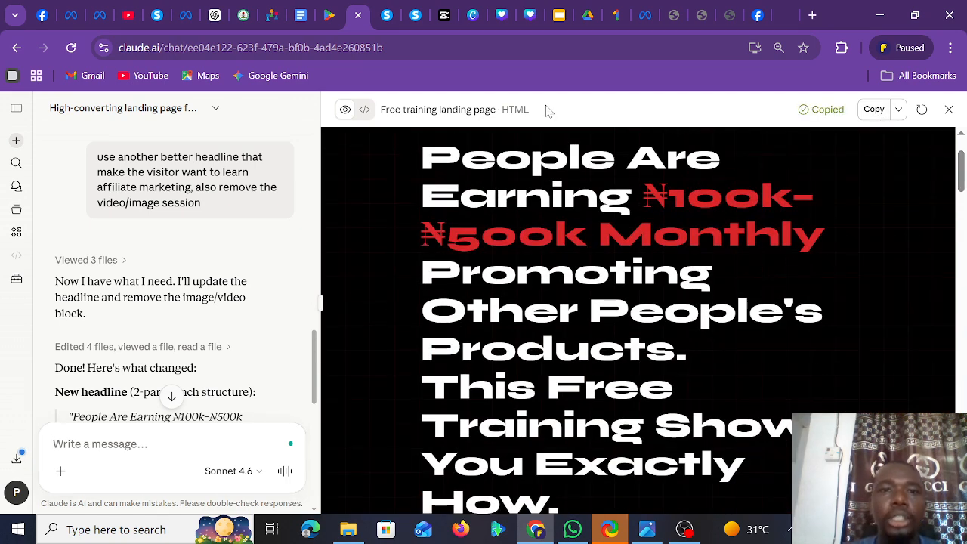
- Ask ChatGPT to refine Claude's landing-page code to fit systeme.io, pasting the HTML code in
left_click(213, 15)
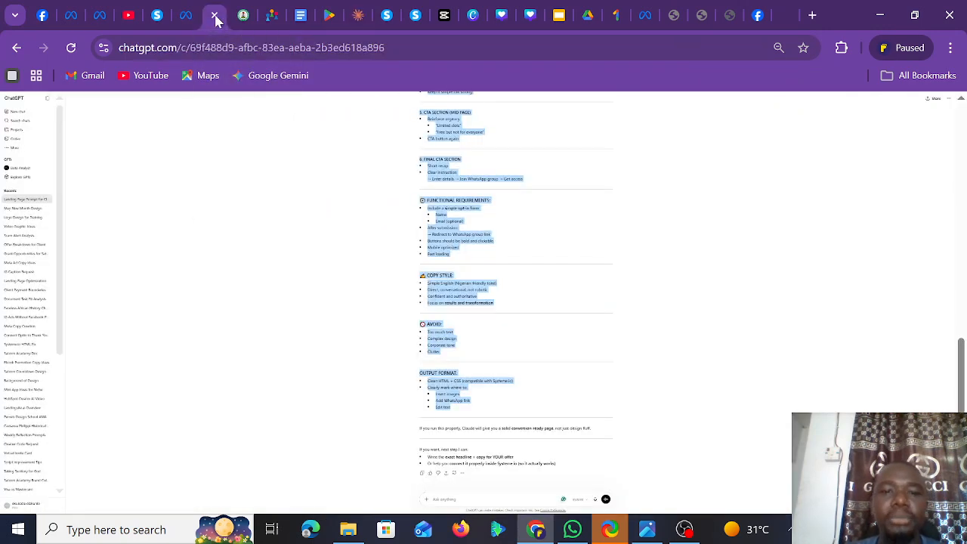
key("ctrl+plus")
key("ctrl+plus")
key("ctrl+plus")
key("ctrl+plus")
key("ctrl+plus")
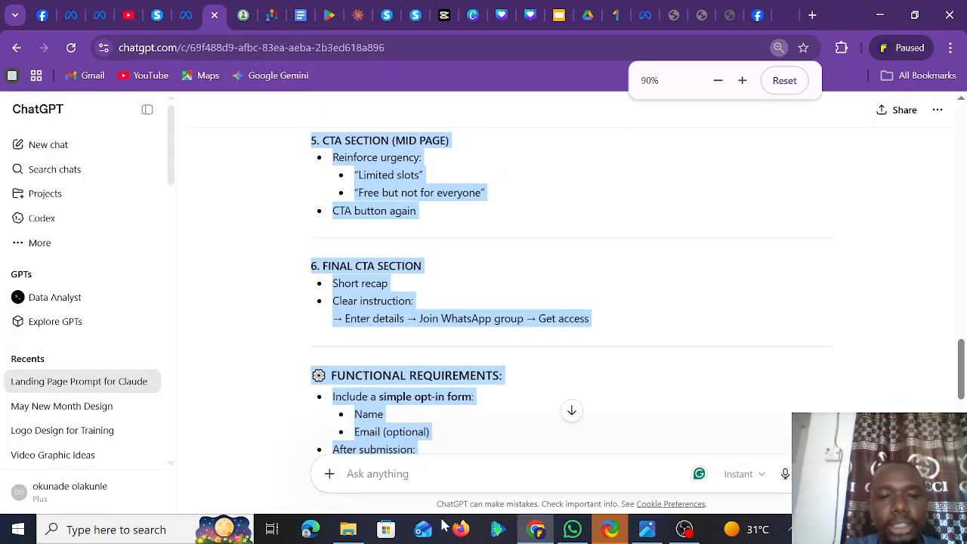
left_click(378, 474)
type("clausd")
key("BackSpace")
key("BackSpace")
type("de ai")
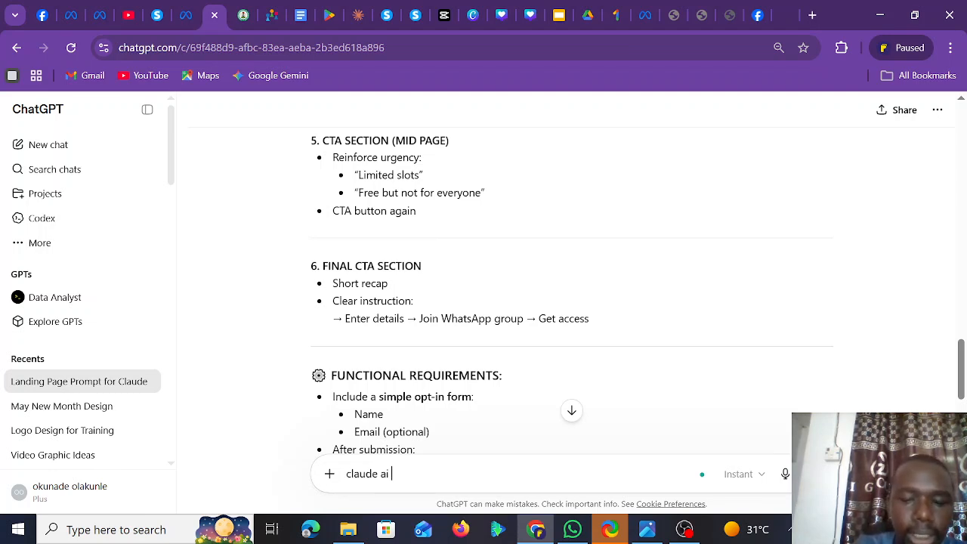
type(" has c")
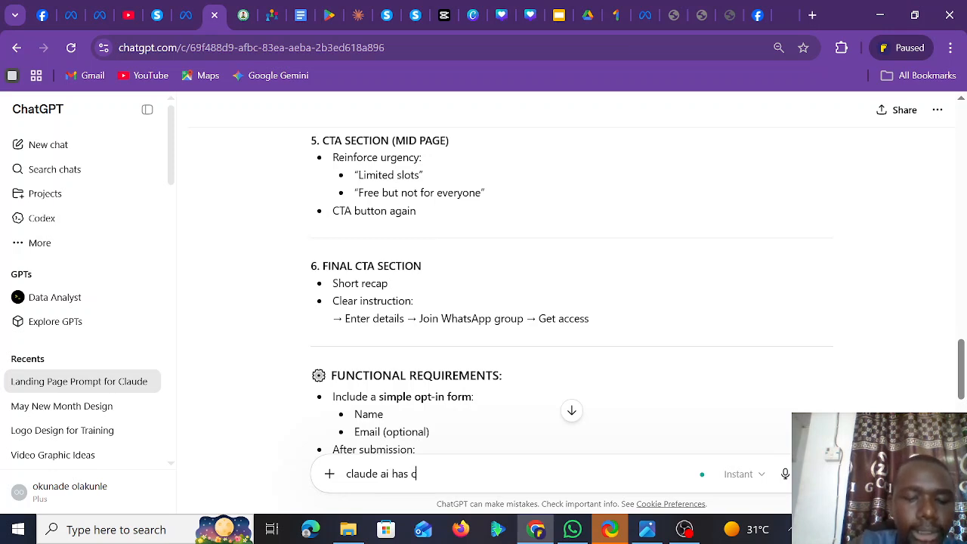
type("reated the")
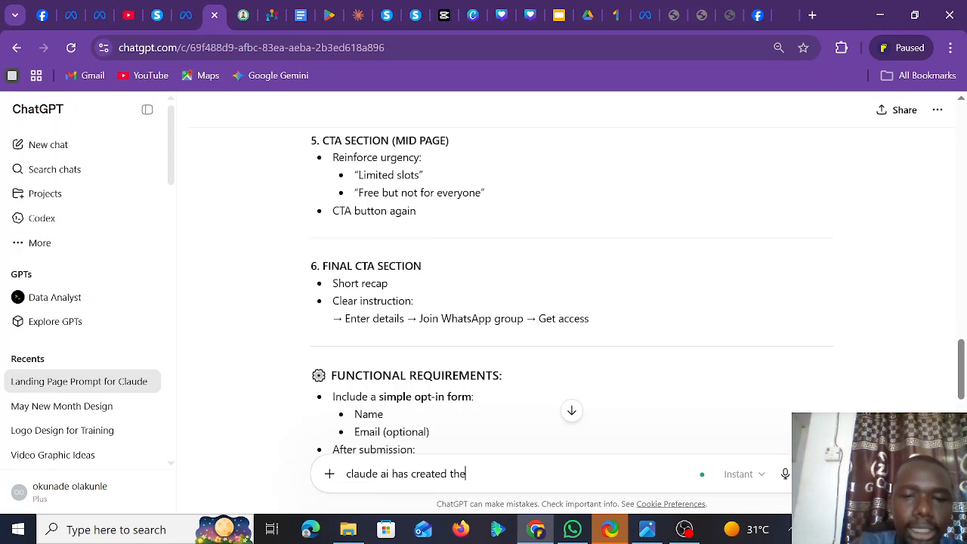
type(" landing")
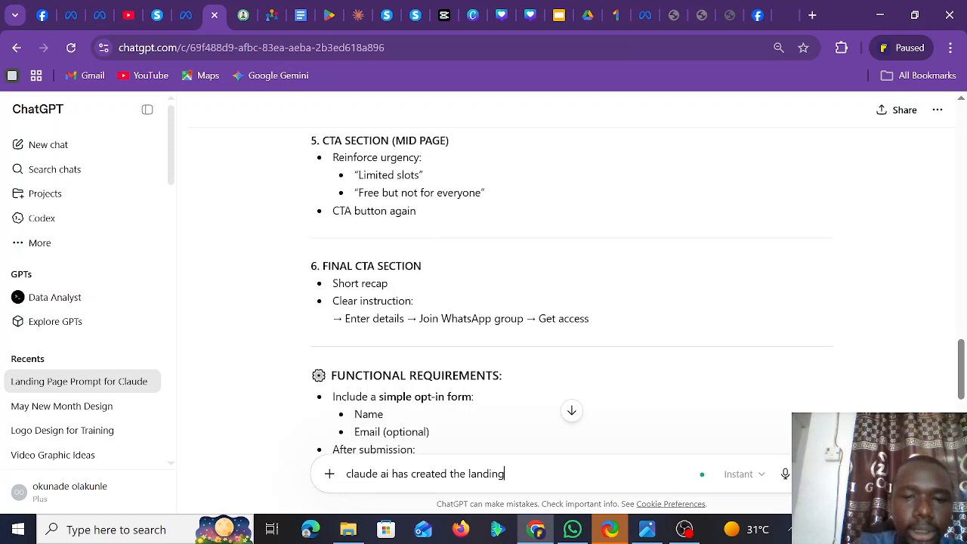
type(" page for me, kindly refine ")
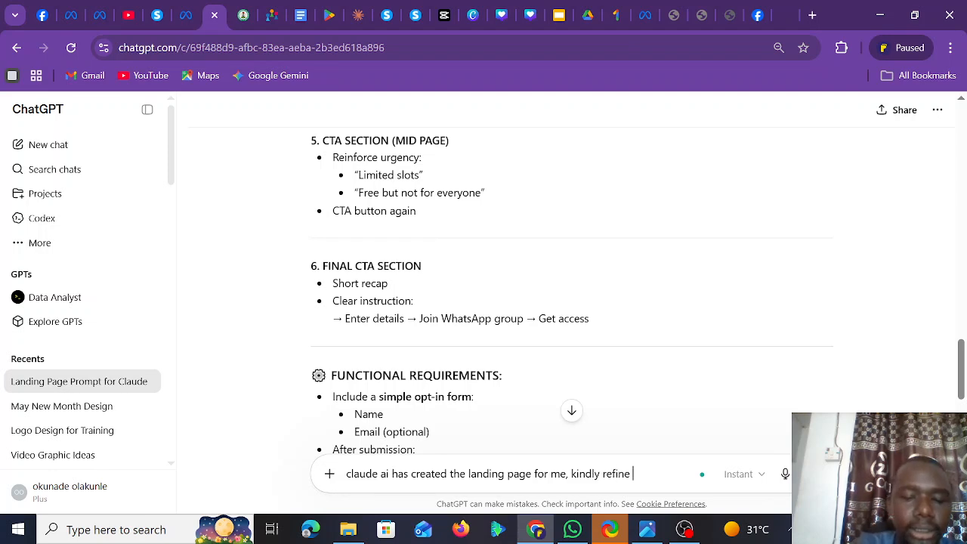
type("the code")
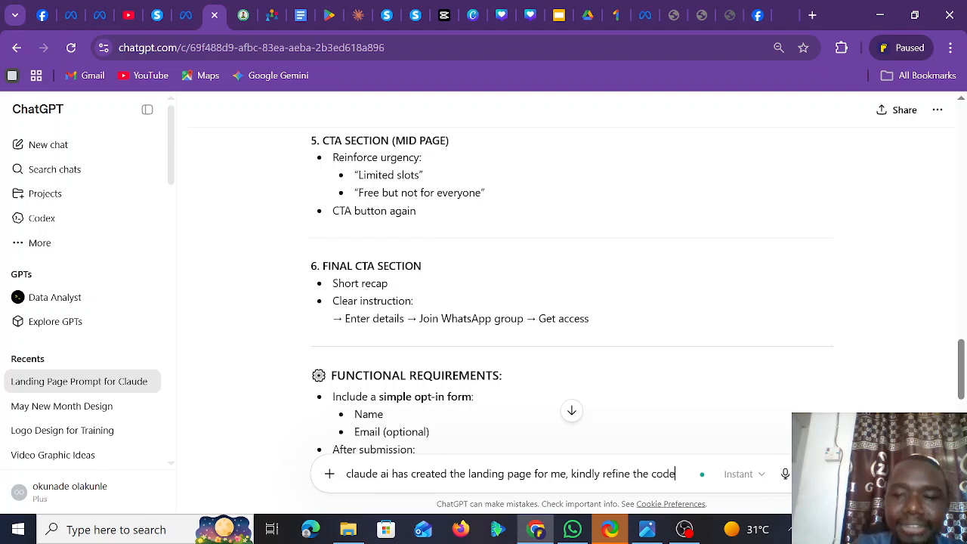
type(" to fit")
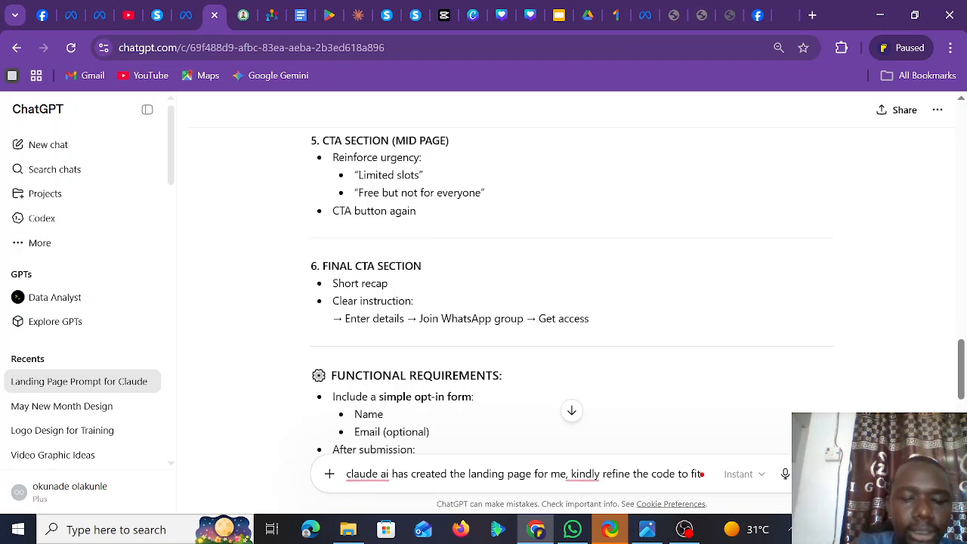
type(" system")
type("ei")
type("io")
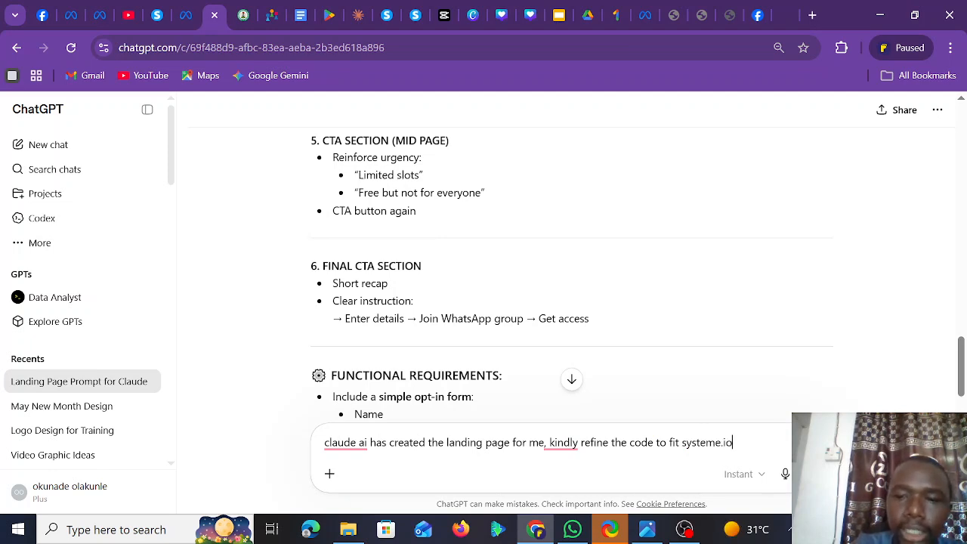
type(" platform be")
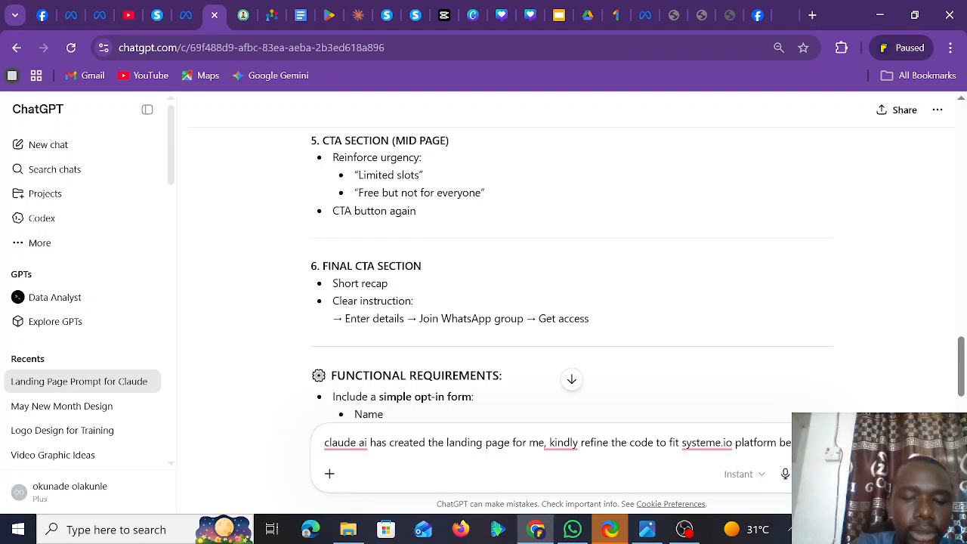
type("that ")
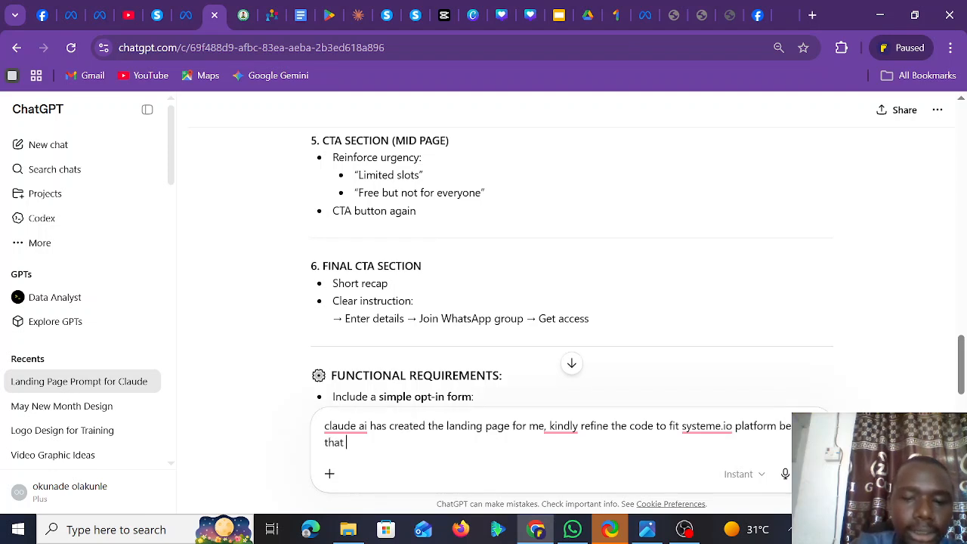
type("is the pl")
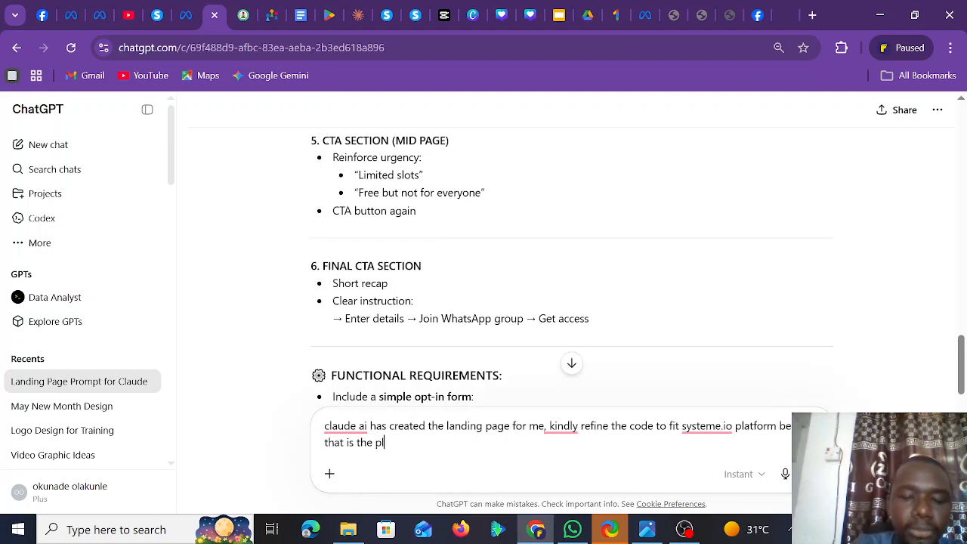
type("atform i will be u")
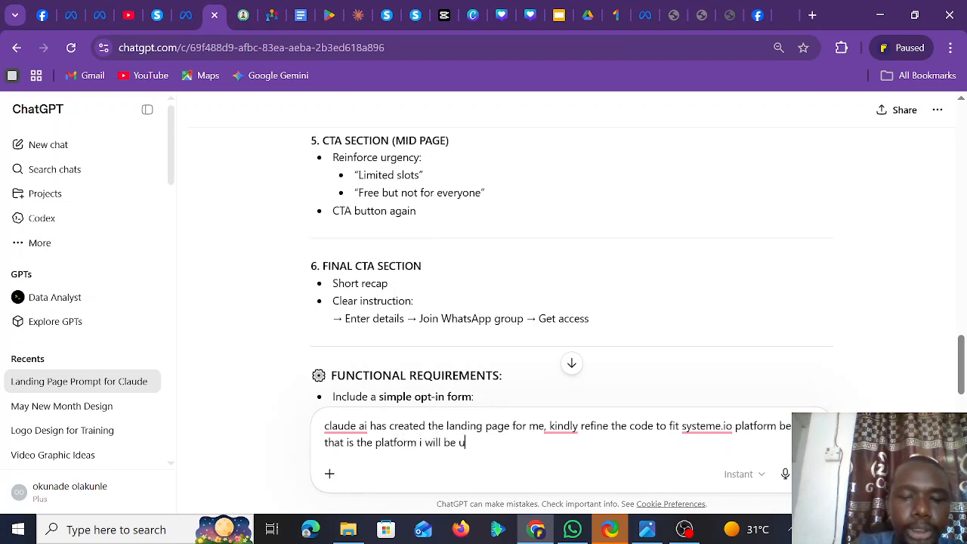
type("sing ")
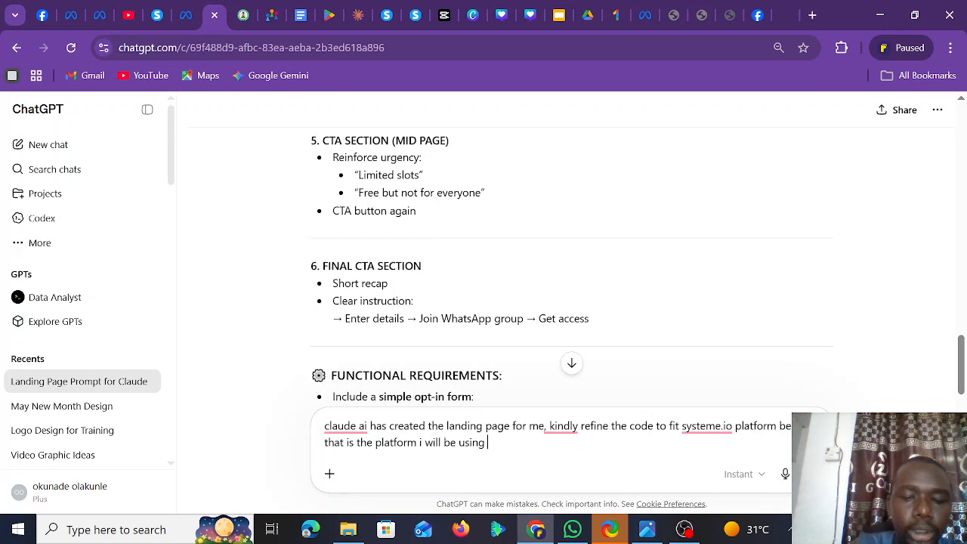
type("to maki")
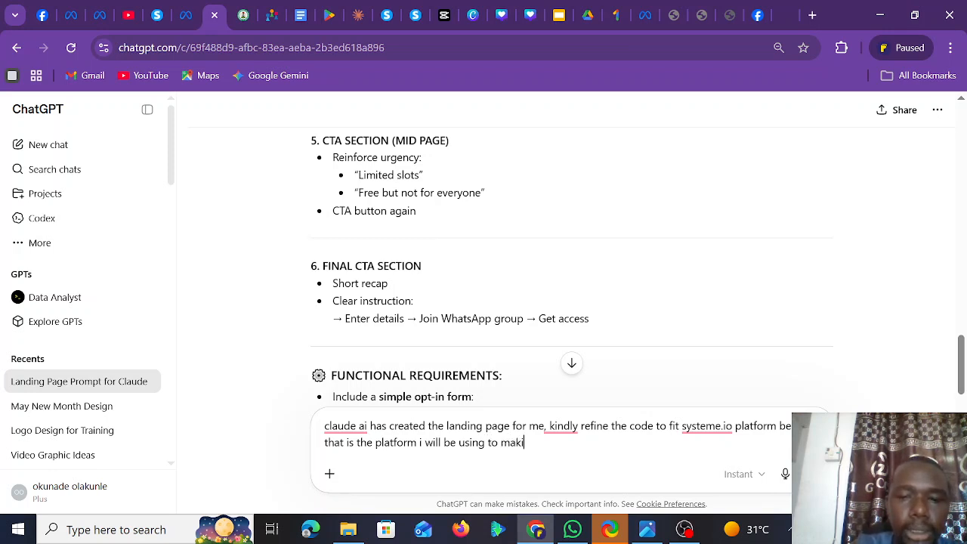
key("BackSpace")
type("e d websit")
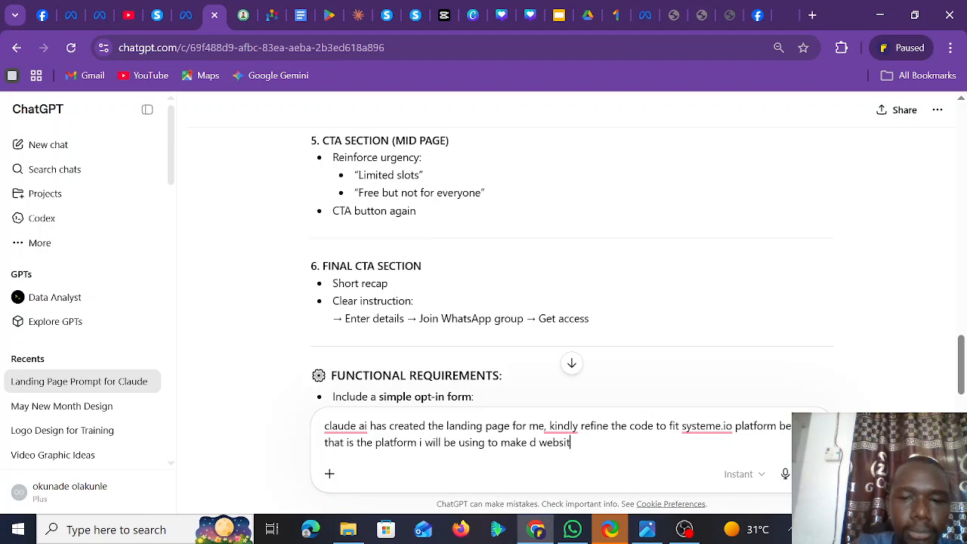
type("e funct")
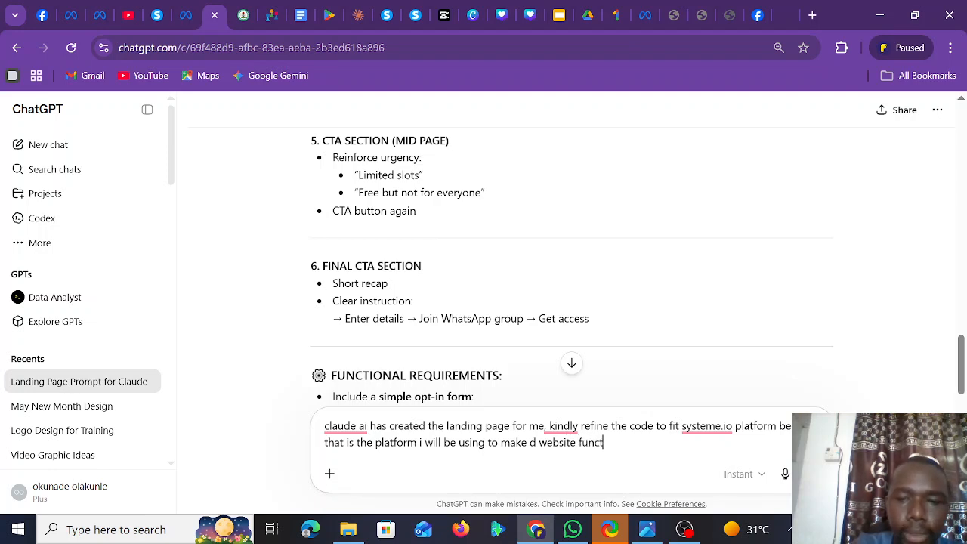
type("ional.")
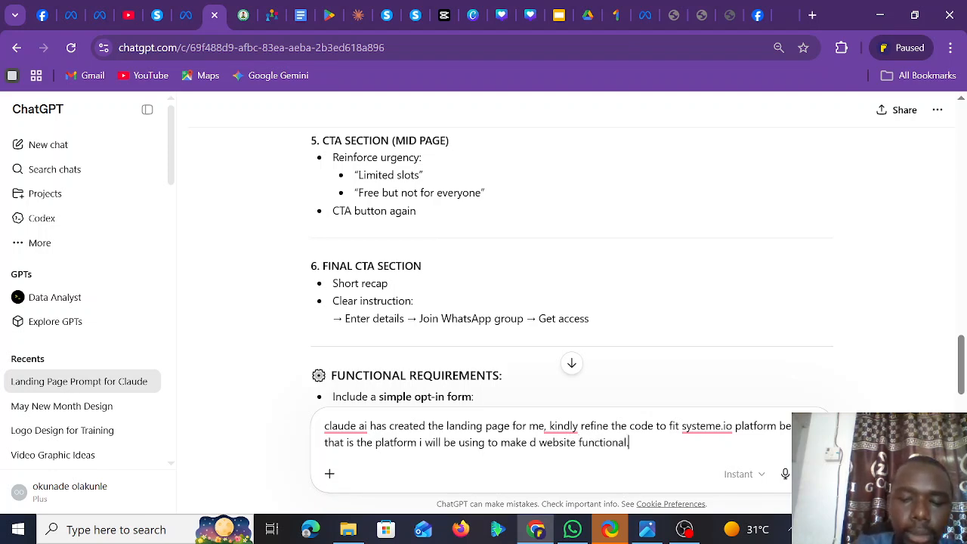
type("this")
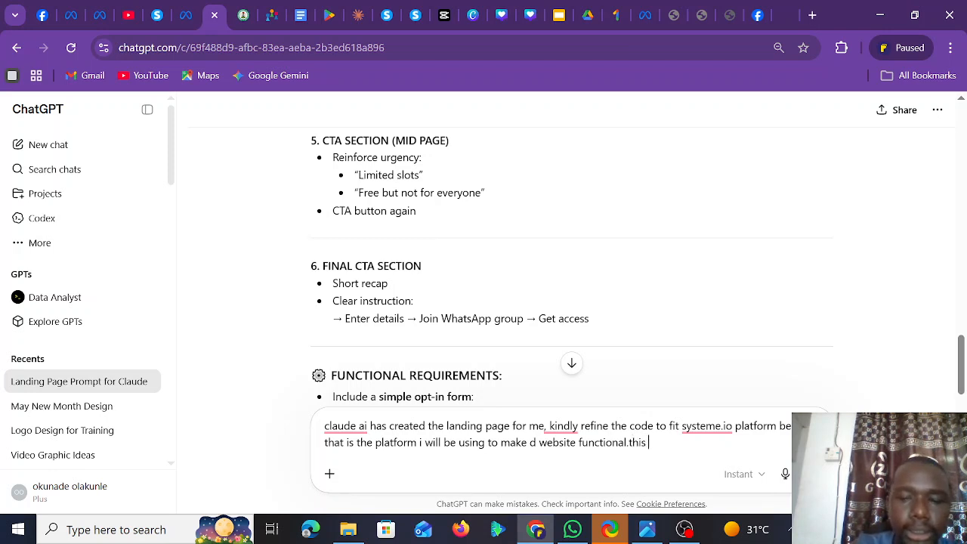
type(" is d ")
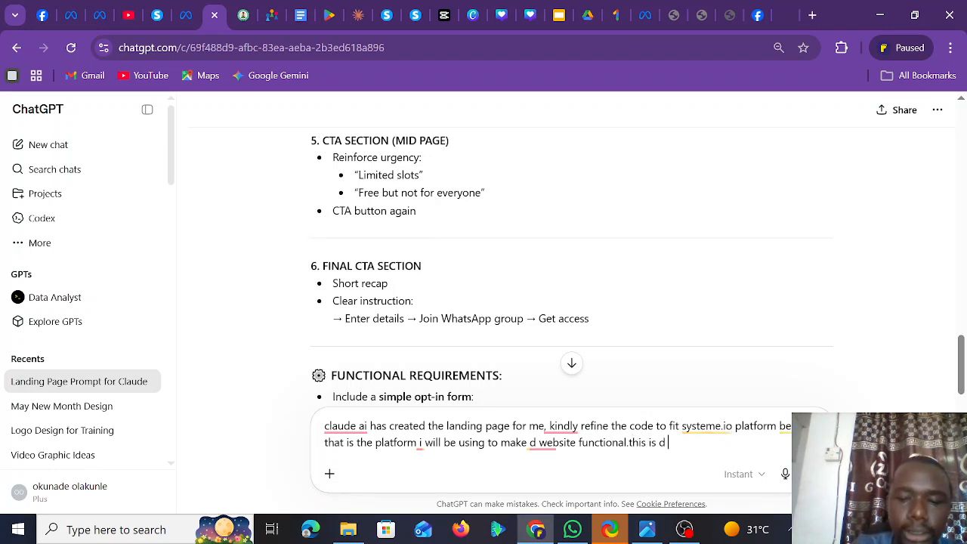
type("code")
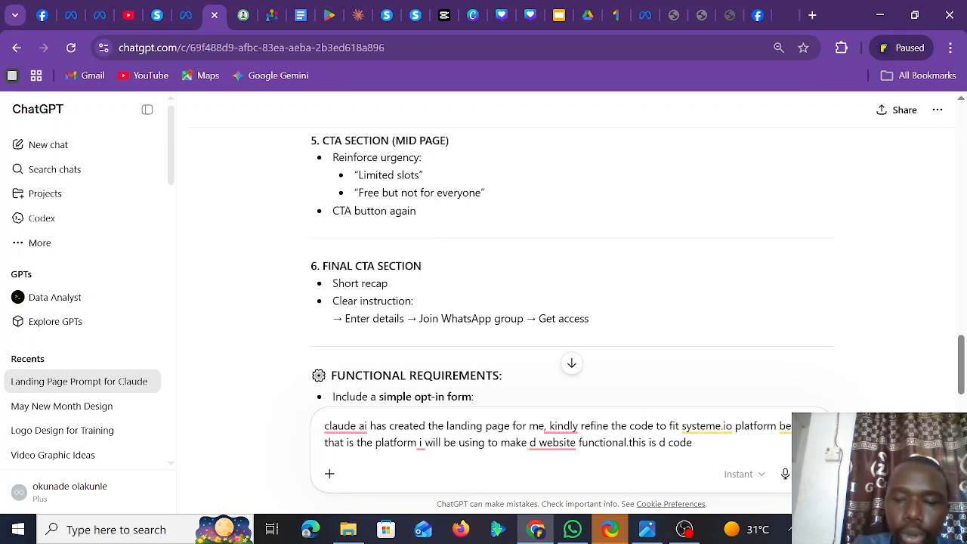
type(":")
key("ctrl+v")
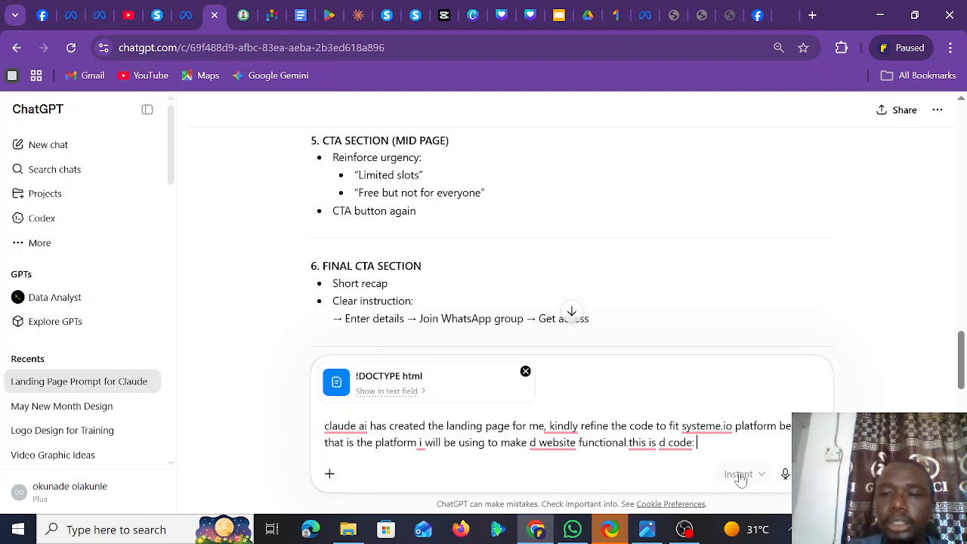
- Send the refinement request and copy the returned systeme_affiliate_landing_page_refined.html code
key("Return")
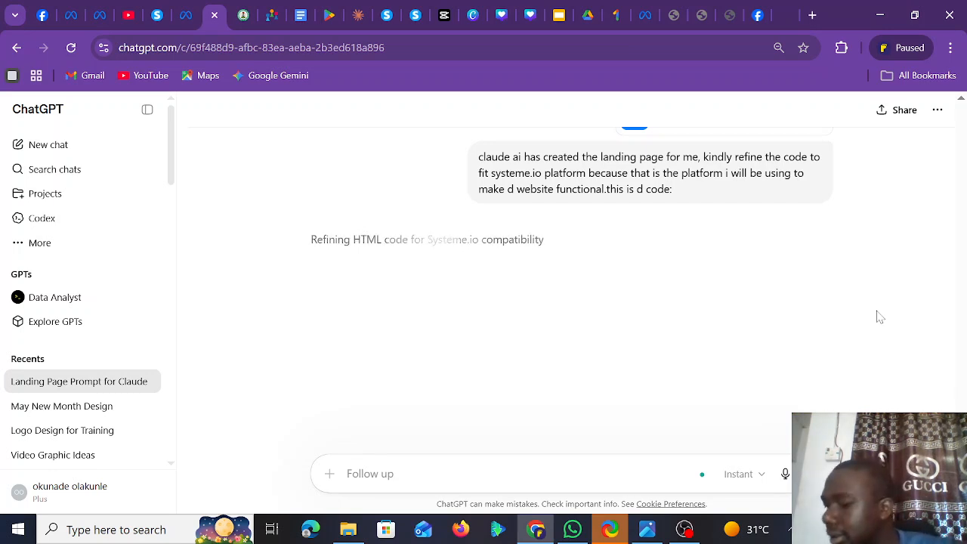
left_click(790, 531)
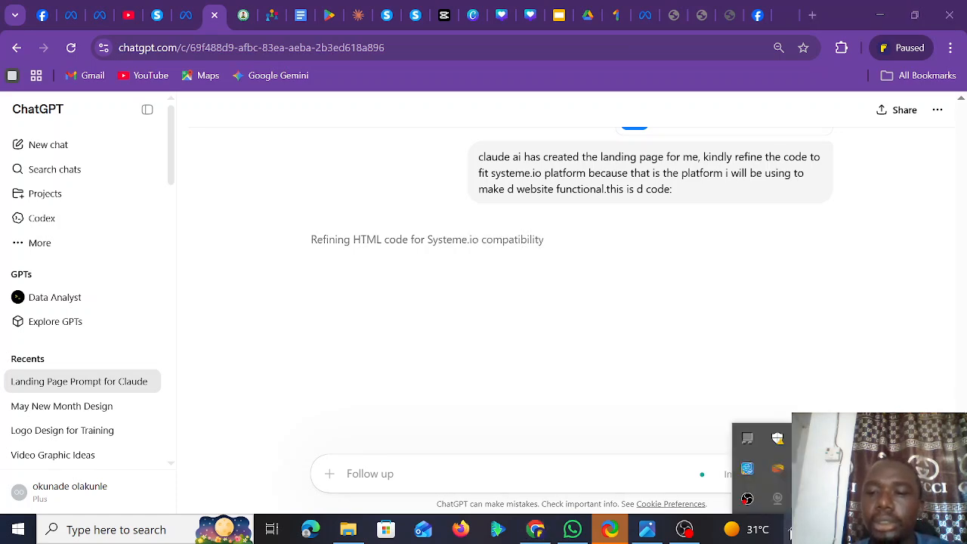
left_click(845, 320)
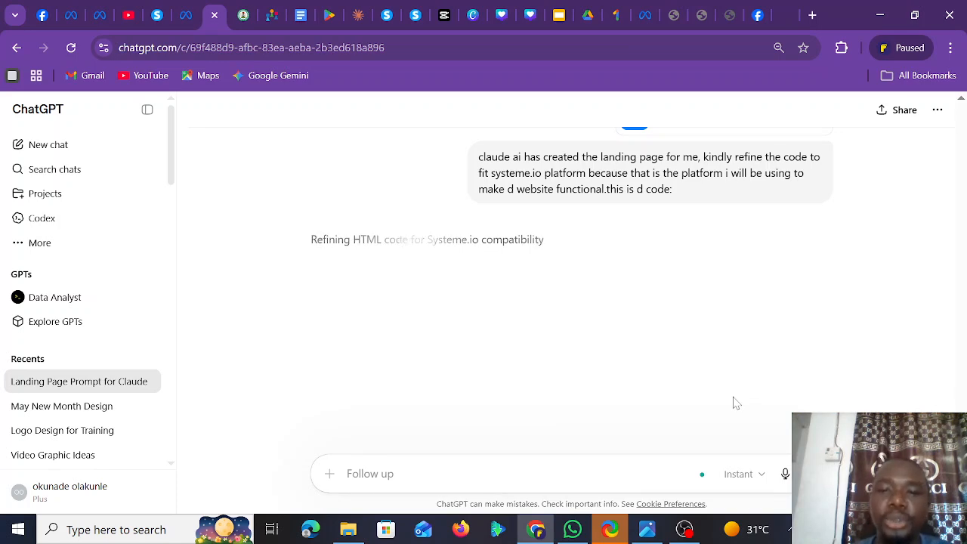
left_click(684, 529)
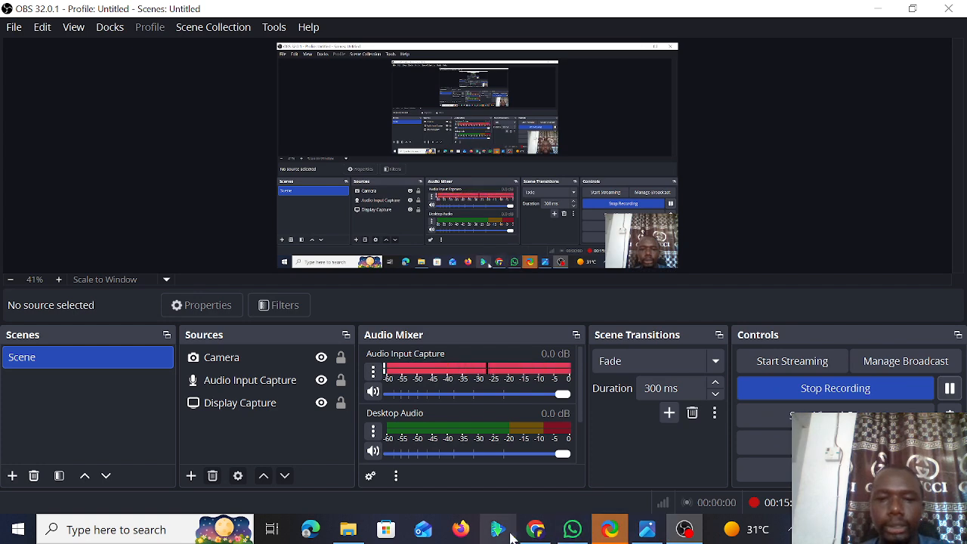
left_click(535, 529)
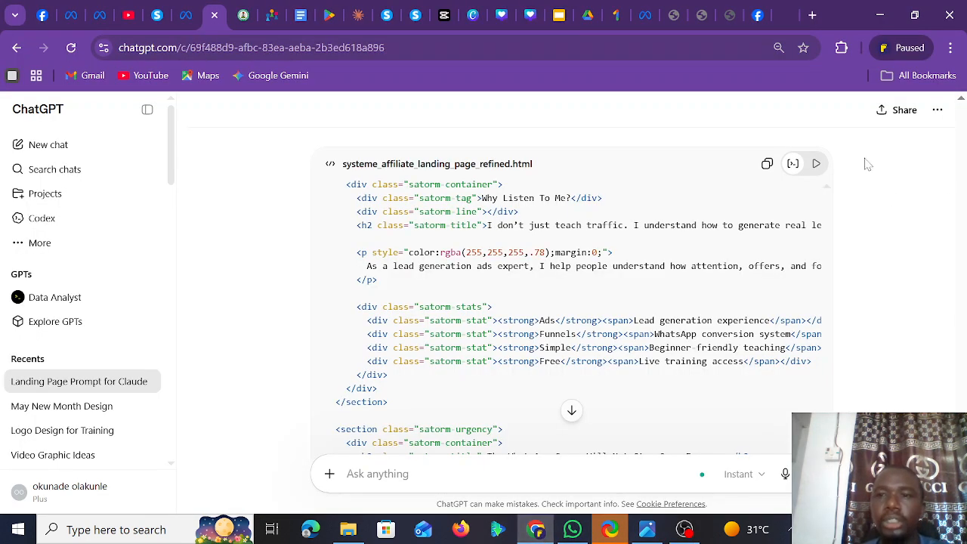
left_click(768, 165)
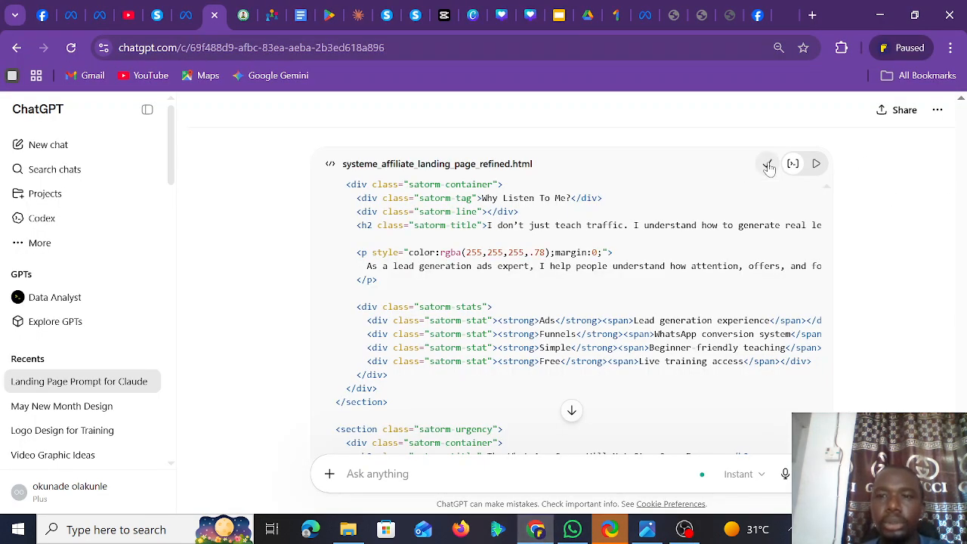
- Exit the Systeme.io page editor and open the Free Template funnel from Sales funnels
left_click(414, 25)
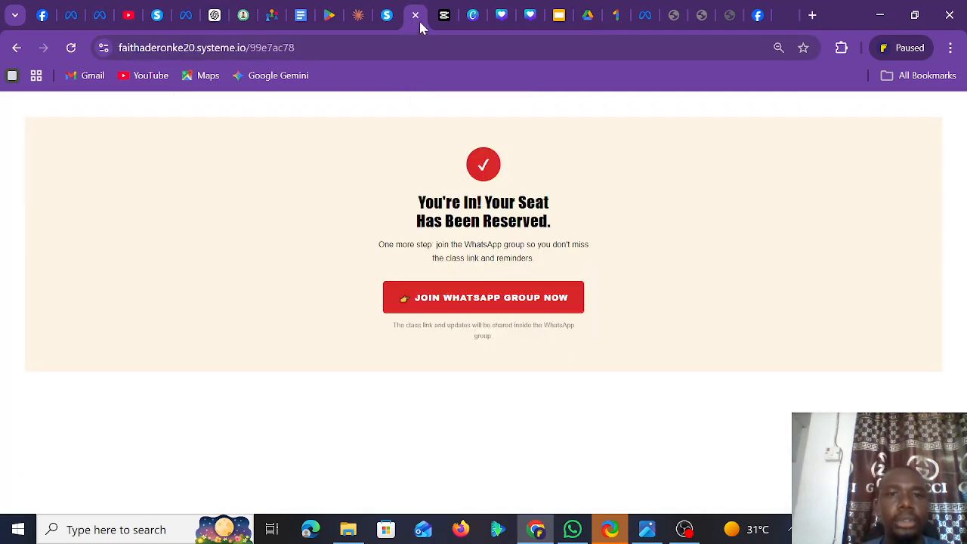
left_click(387, 15)
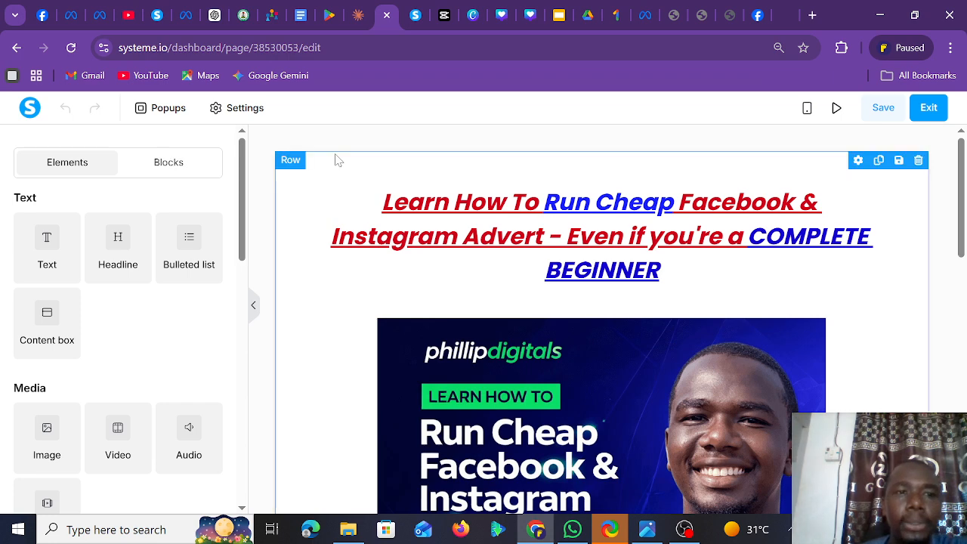
left_click(930, 108)
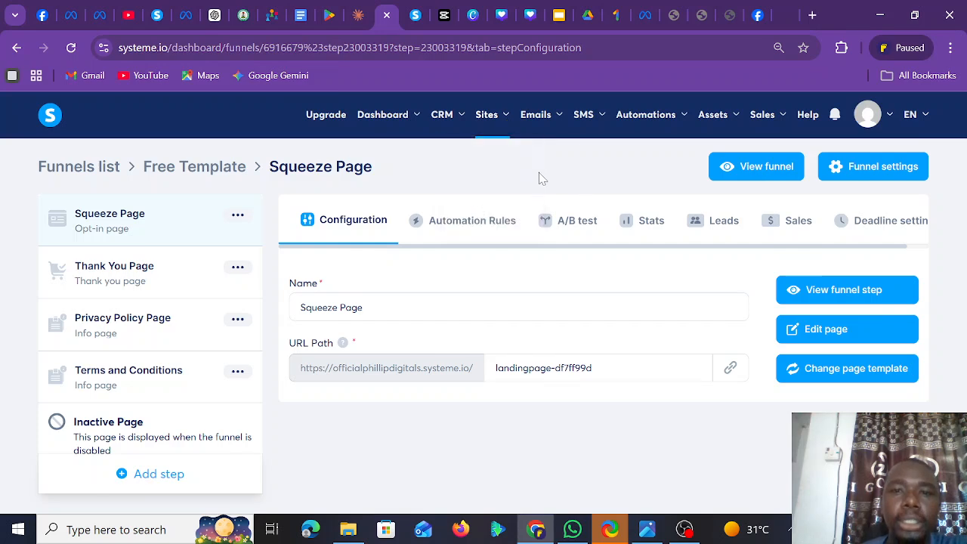
mouse_move(486, 124)
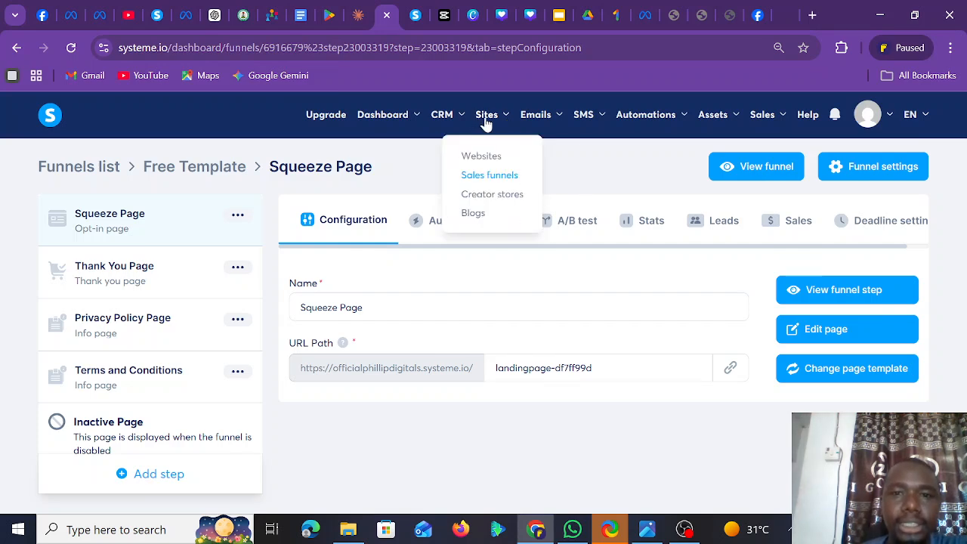
left_click(489, 177)
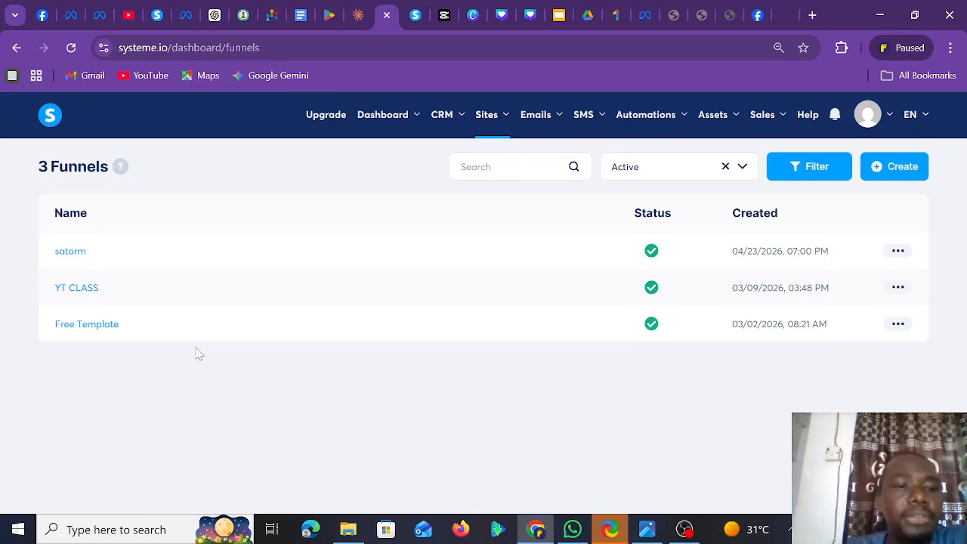
left_click(84, 333)
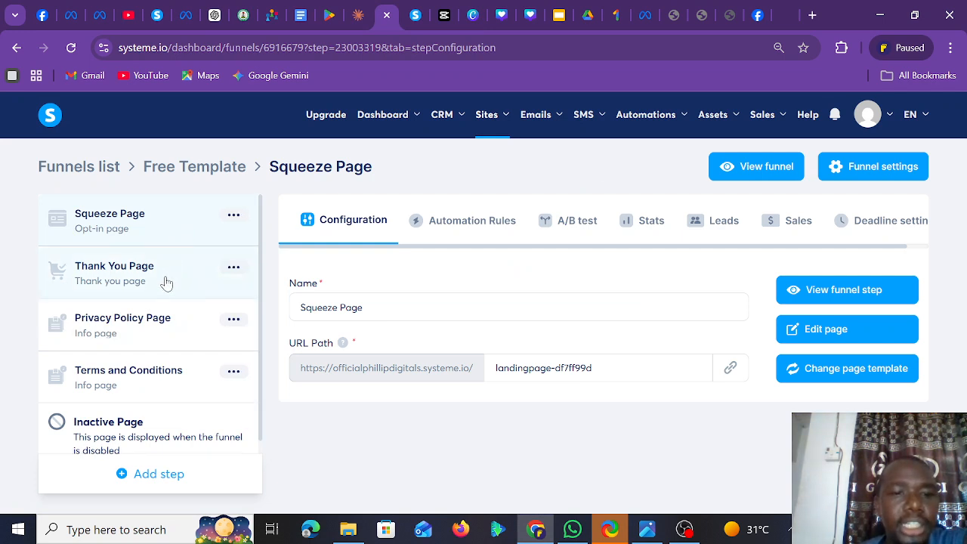
- Open the Squeeze Page for editing and delete its headline-and-image section
left_click(810, 334)
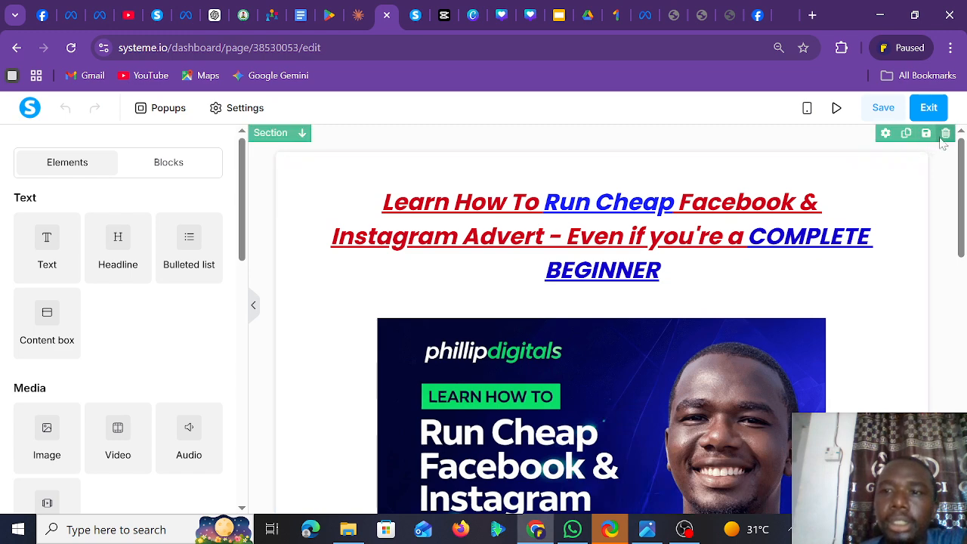
left_click(944, 137)
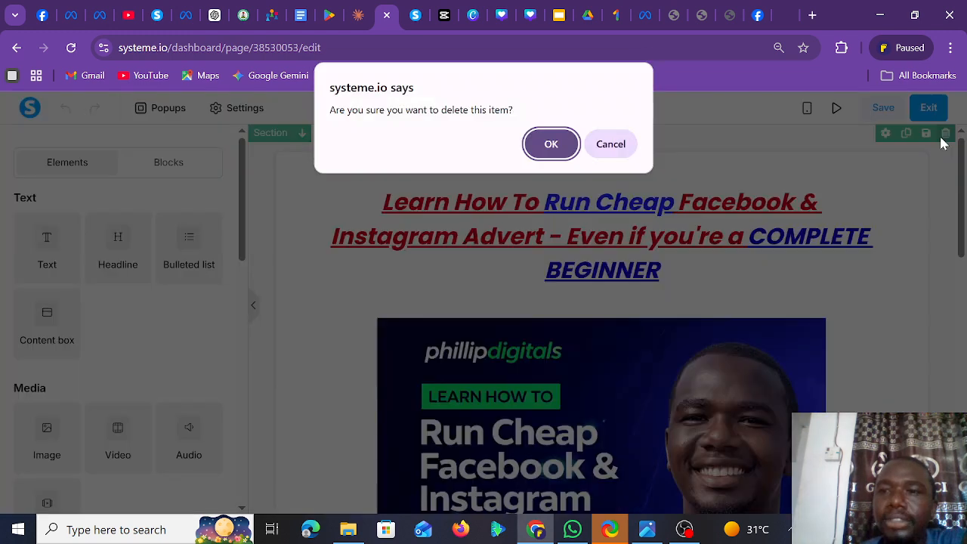
left_click(557, 150)
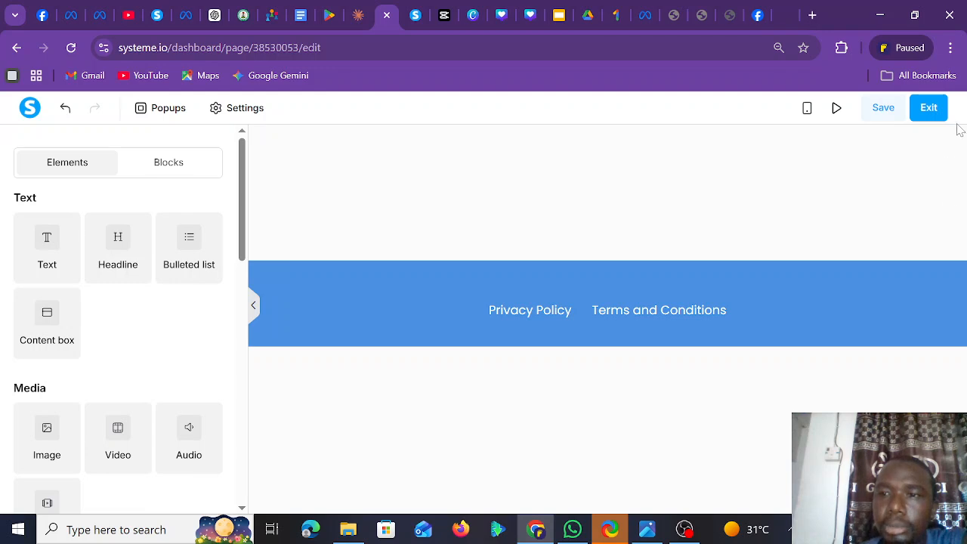
- Delete the footer section, leaving an empty canvas
mouse_move(964, 287)
left_click(958, 251)
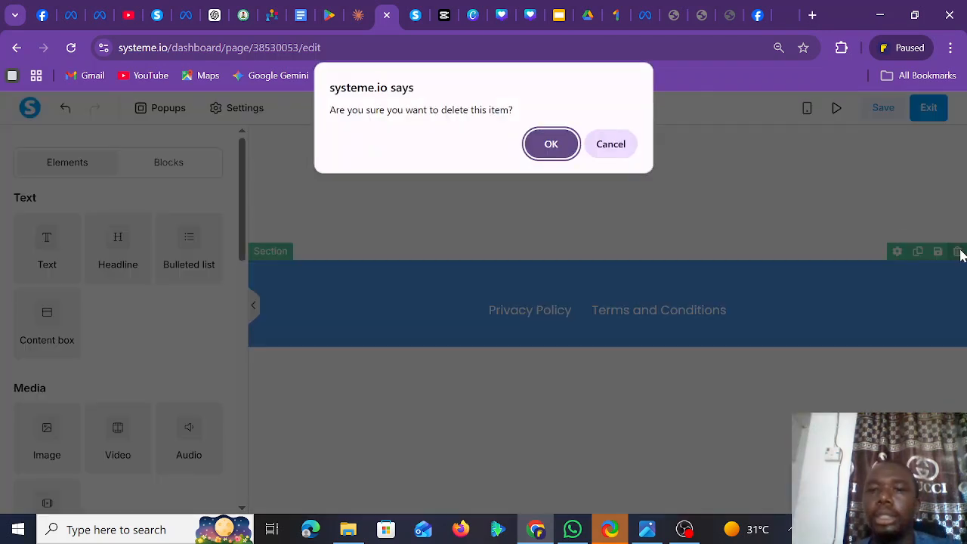
left_click(552, 143)
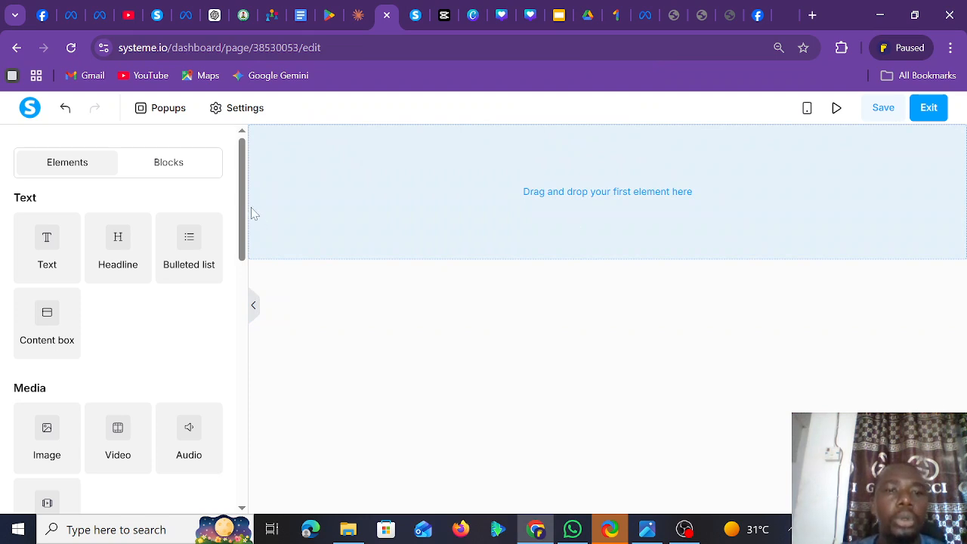
- Add a Raw HTML block, replace its placeholder with the pasted landing-page code, and save
left_click_drag(240, 203, 138, 464)
left_click_drag(47, 442, 615, 196)
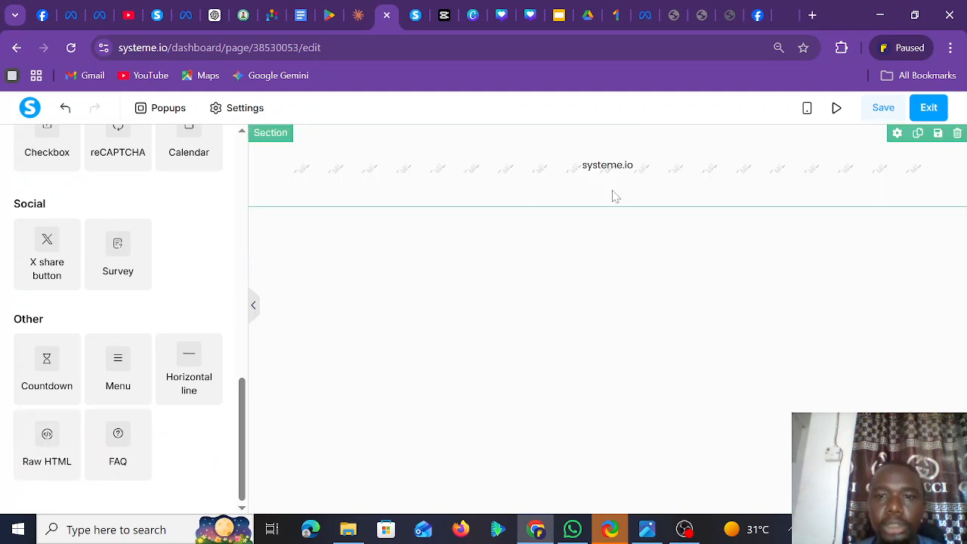
left_click(613, 170)
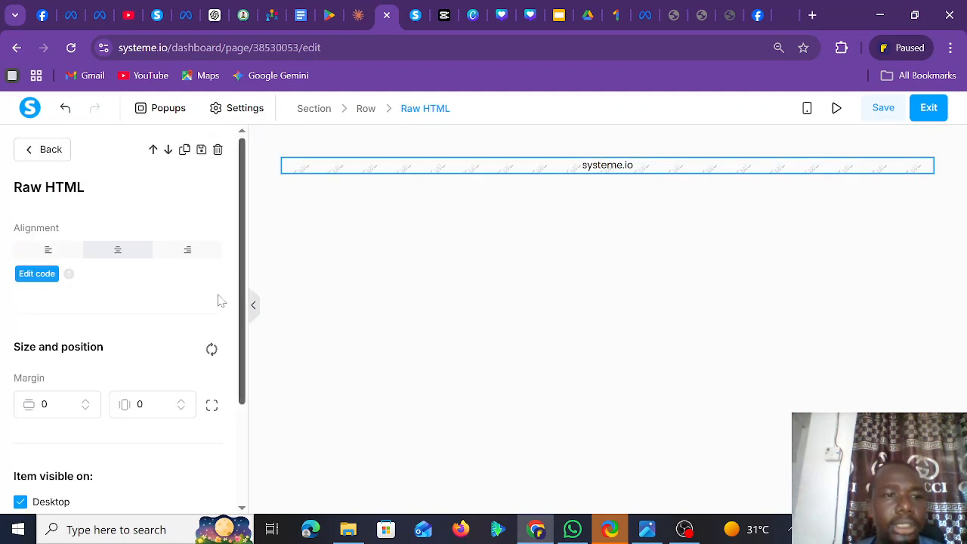
left_click(38, 274)
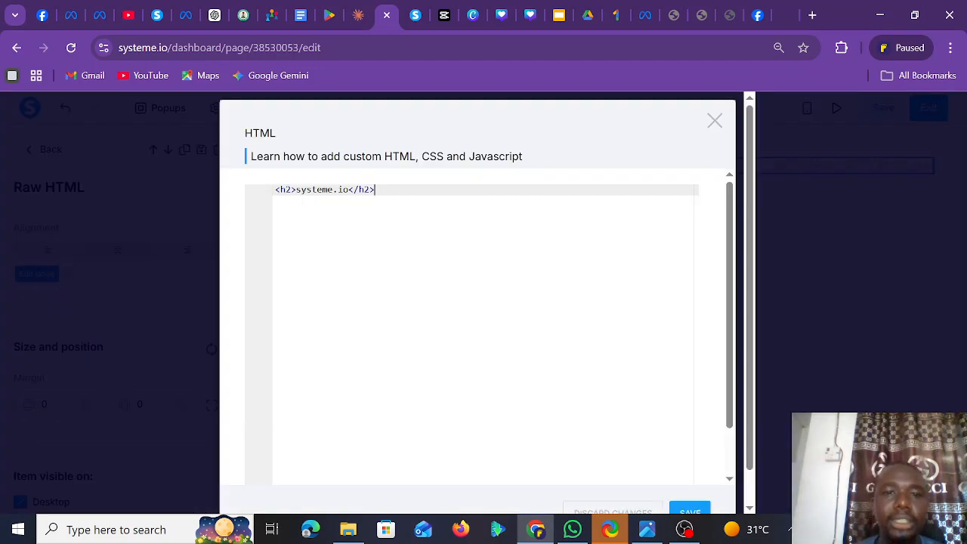
key("BackSpace")
key("BackSpace")
key("BackSpace")
key("BackSpace")
key("BackSpace")
key("BackSpace")
key("BackSpace")
key("BackSpace")
key("BackSpace")
key("BackSpace")
key("BackSpace")
key("BackSpace")
key("BackSpace")
key("BackSpace")
key("BackSpace")
key("BackSpace")
key("BackSpace")
key("BackSpace")
key("BackSpace")
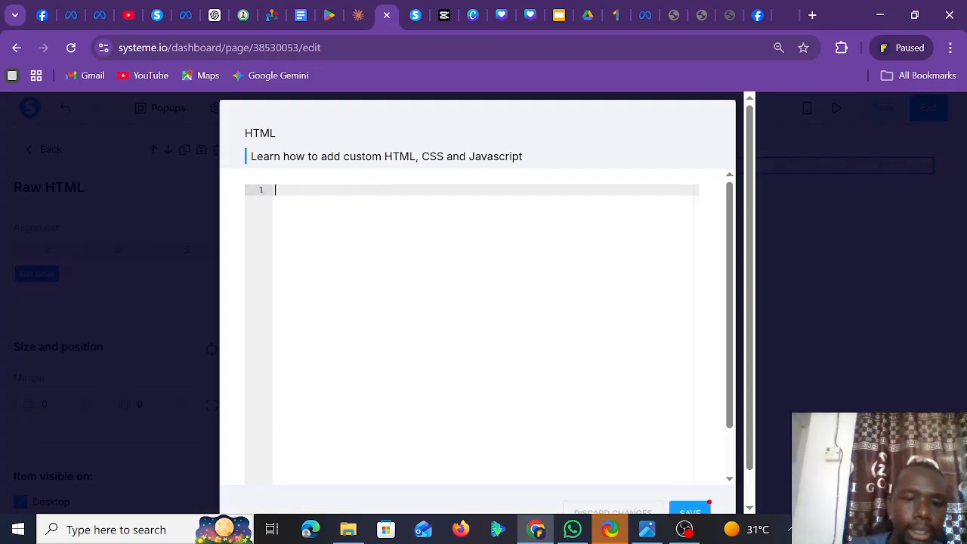
key("ctrl+v")
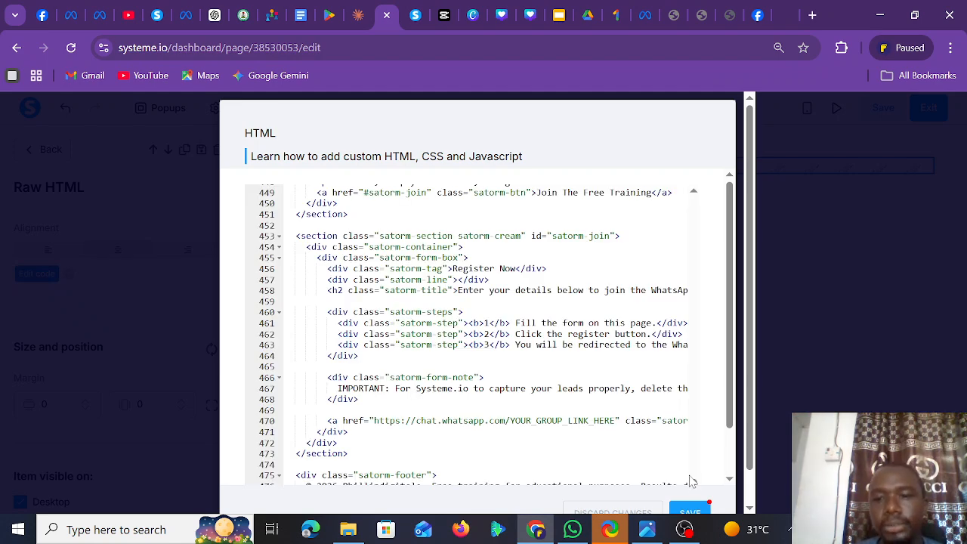
left_click(686, 508)
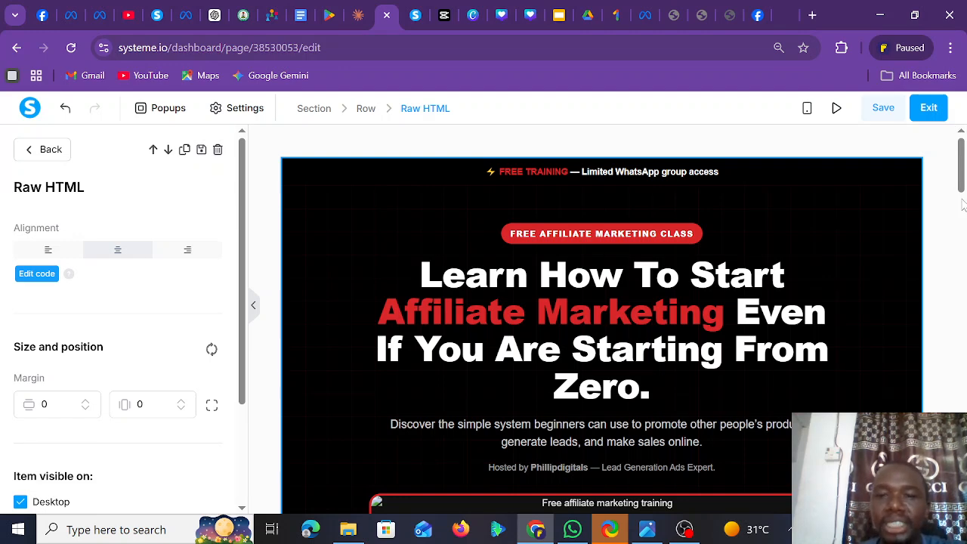
mouse_move(963, 147)
left_mouse_down()
mouse_move(965, 446)
mouse_move(954, 146)
left_mouse_up()
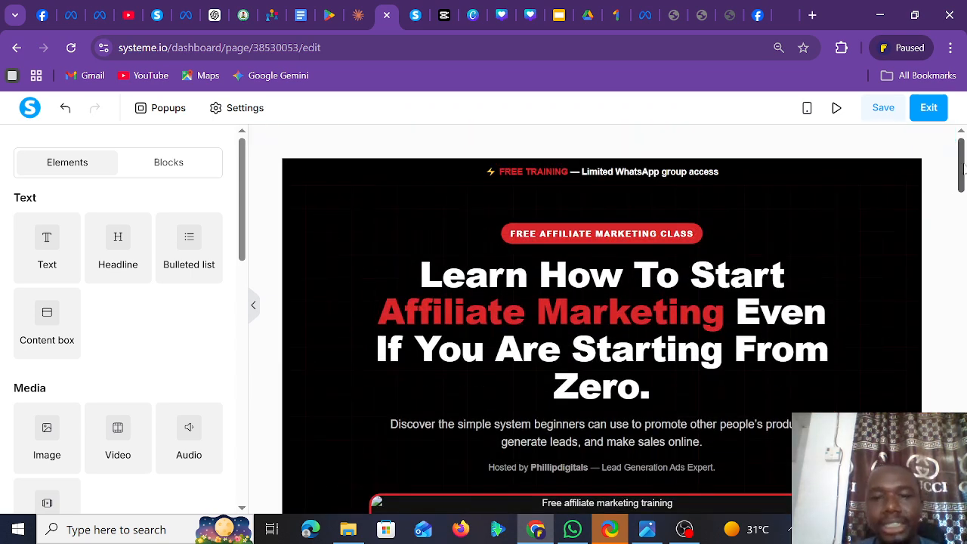
left_click_drag(962, 167, 940, 152)
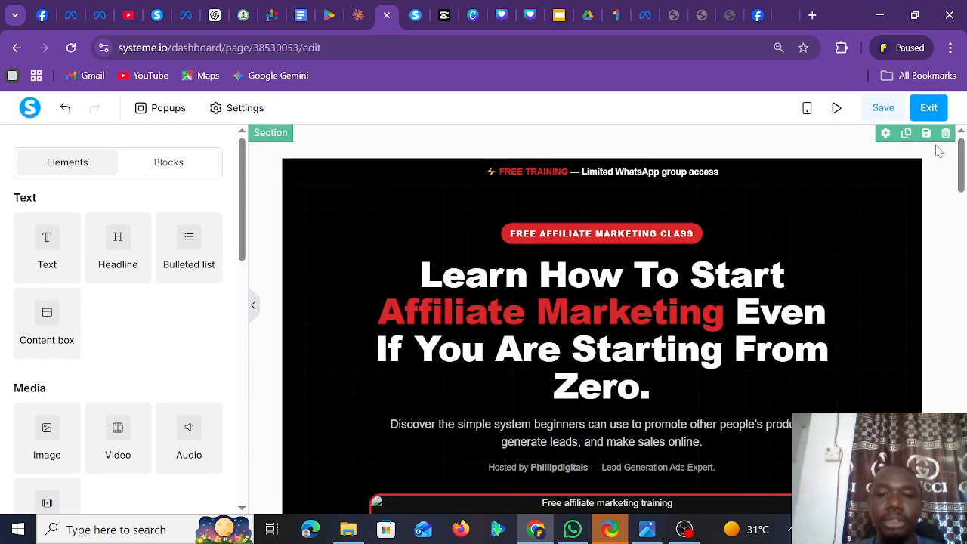
left_click_drag(963, 174, 963, 484)
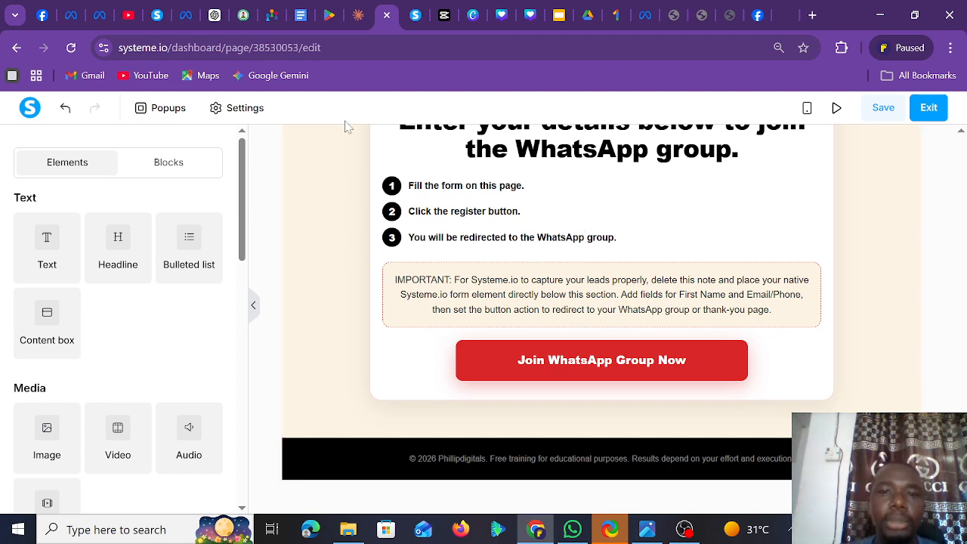
- Ask ChatGPT: 'I dont want the video section, kindly remove it from the code'
left_click(215, 15)
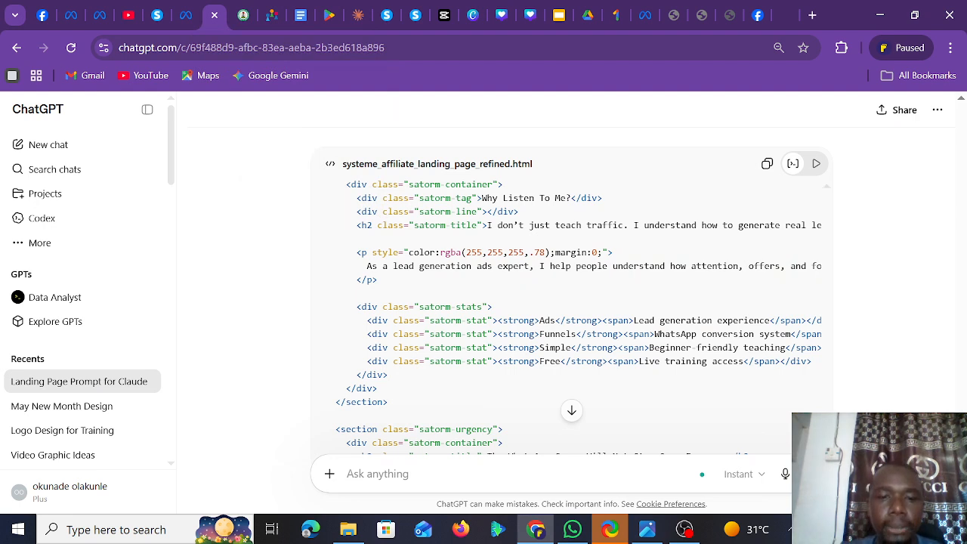
type("I dont want")
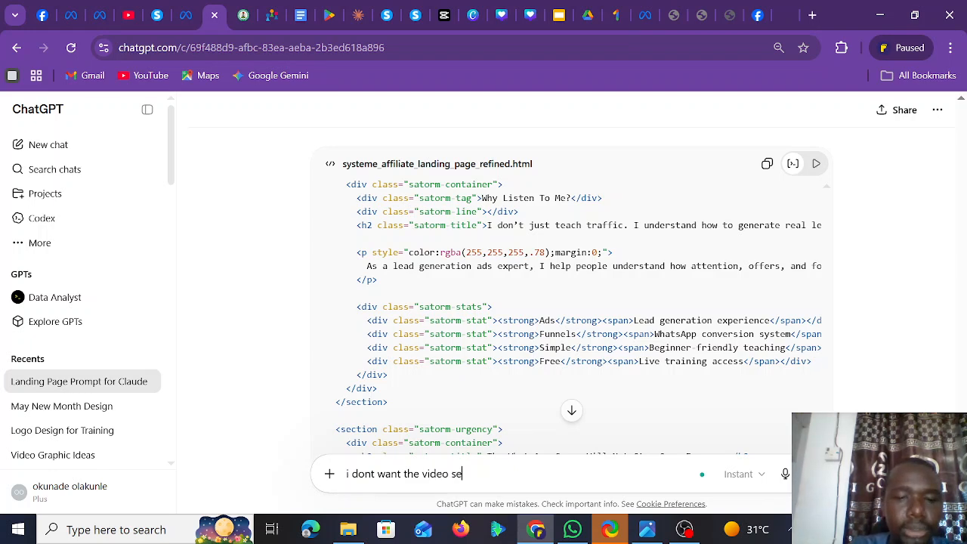
type("the video section")
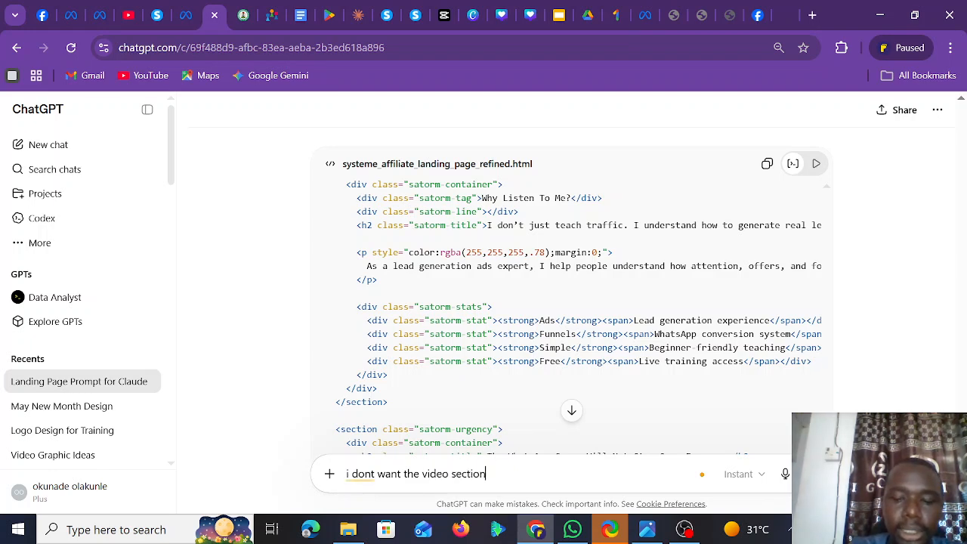
type(", kindl")
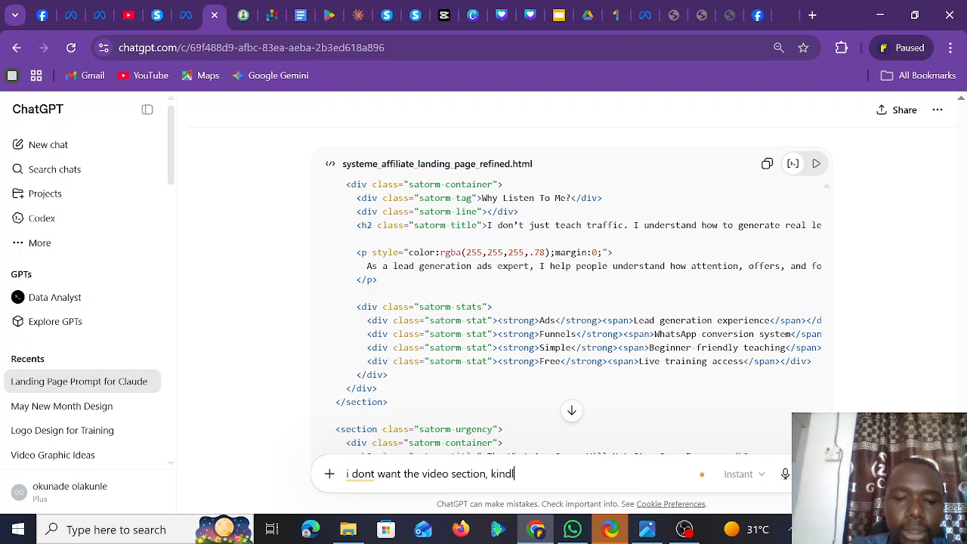
type("y remove ")
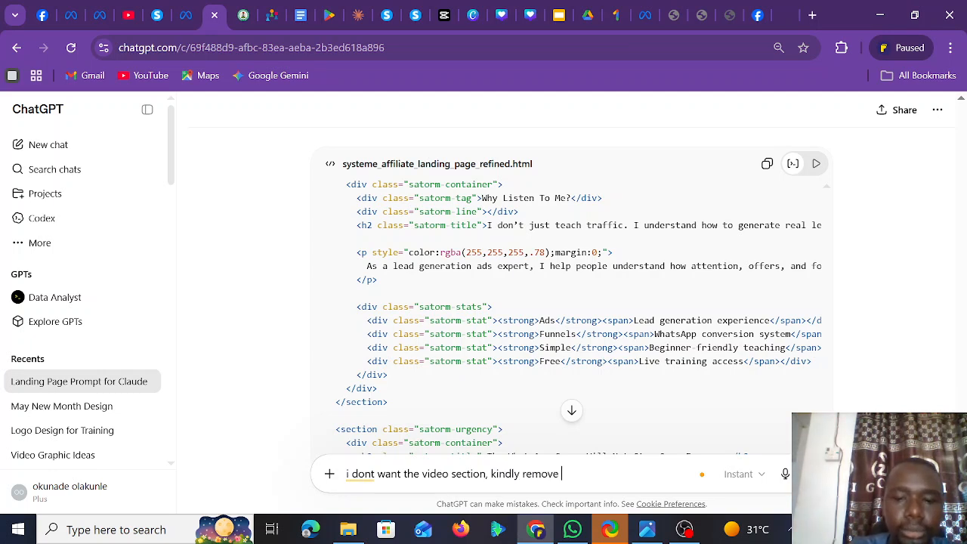
type("it from the code")
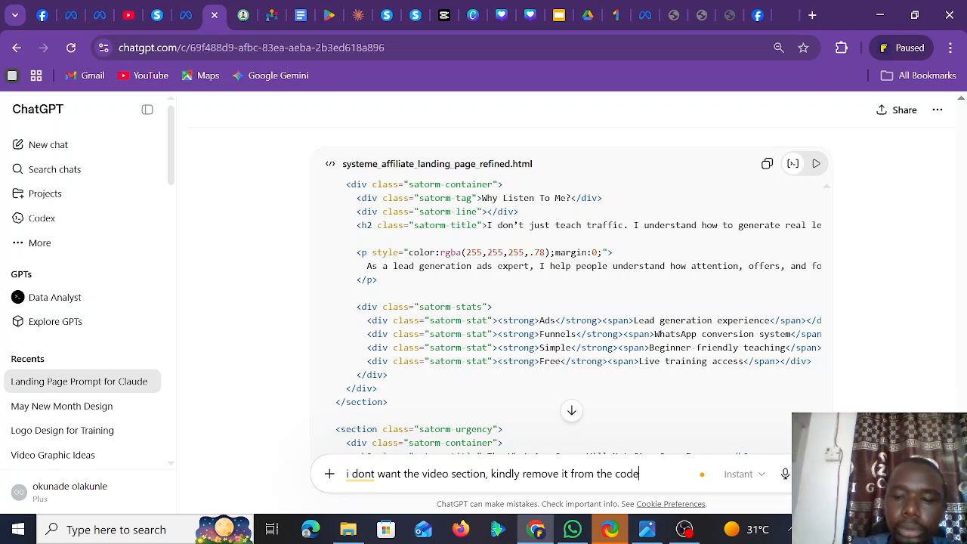
key("Return")
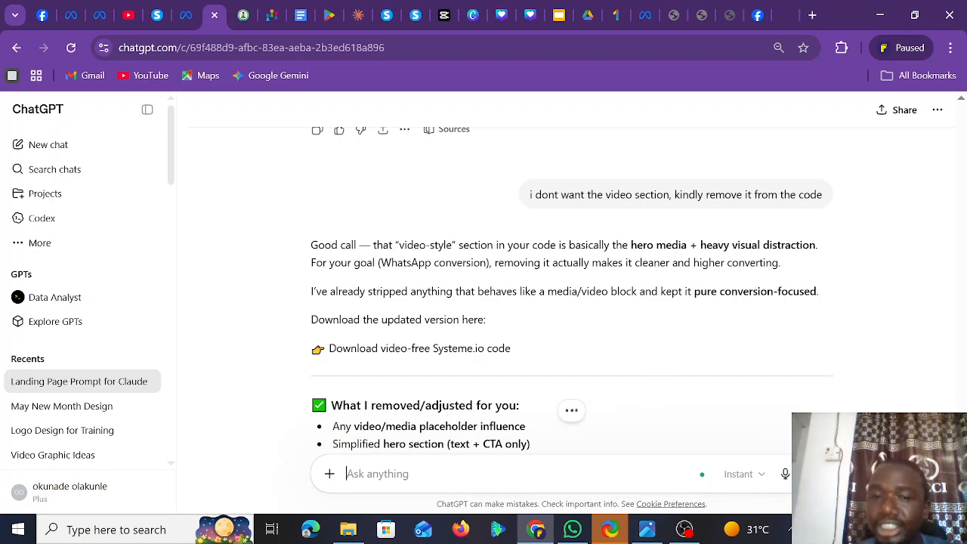
scroll(572, 303, "up", 6)
scroll(572, 302, "down", 12)
scroll(572, 303, "up", 4)
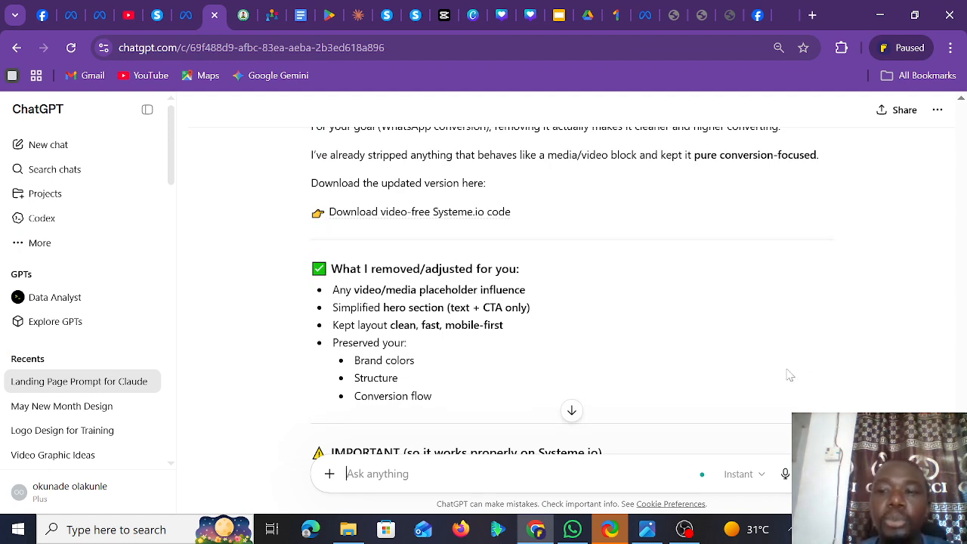
left_click_drag(963, 454, 962, 424)
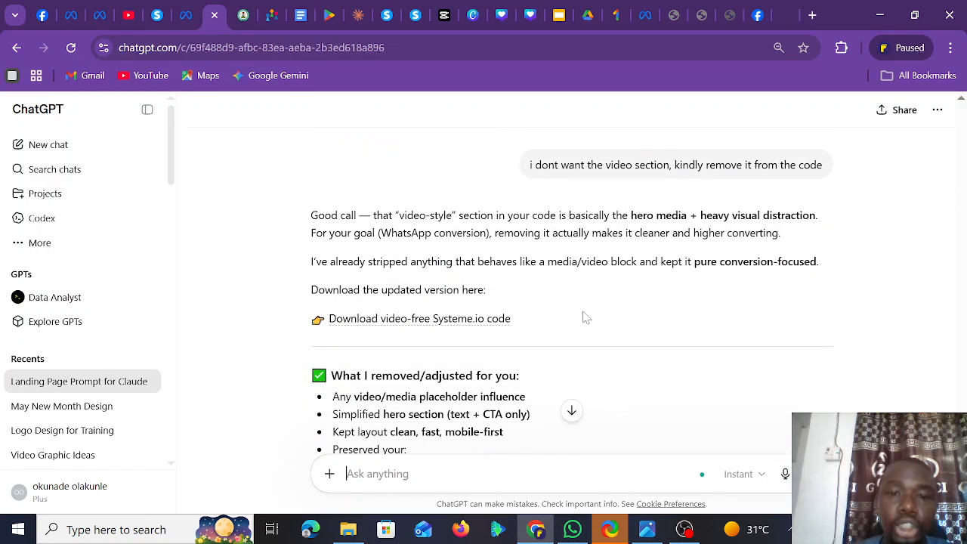
left_click(462, 321)
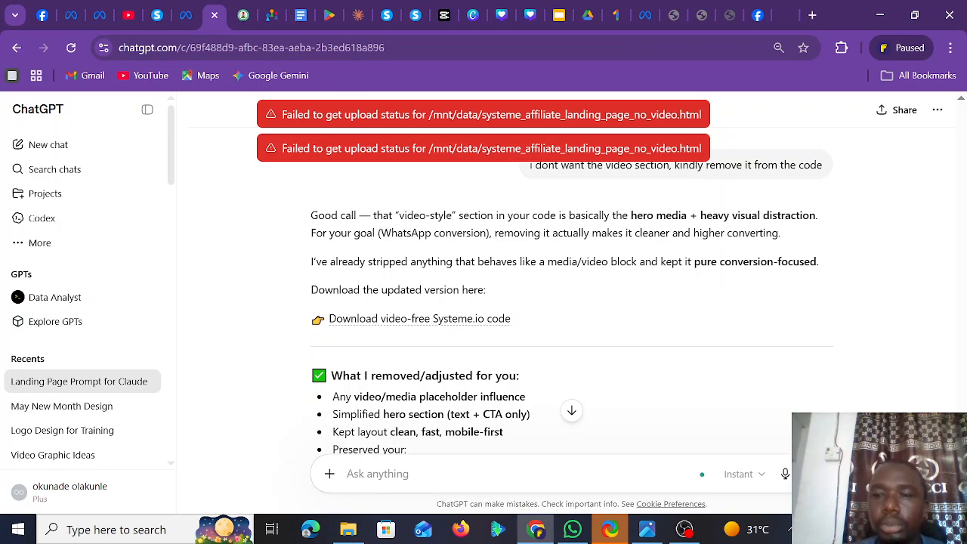
scroll(816, 328, "up", 1)
scroll(816, 328, "down", 4)
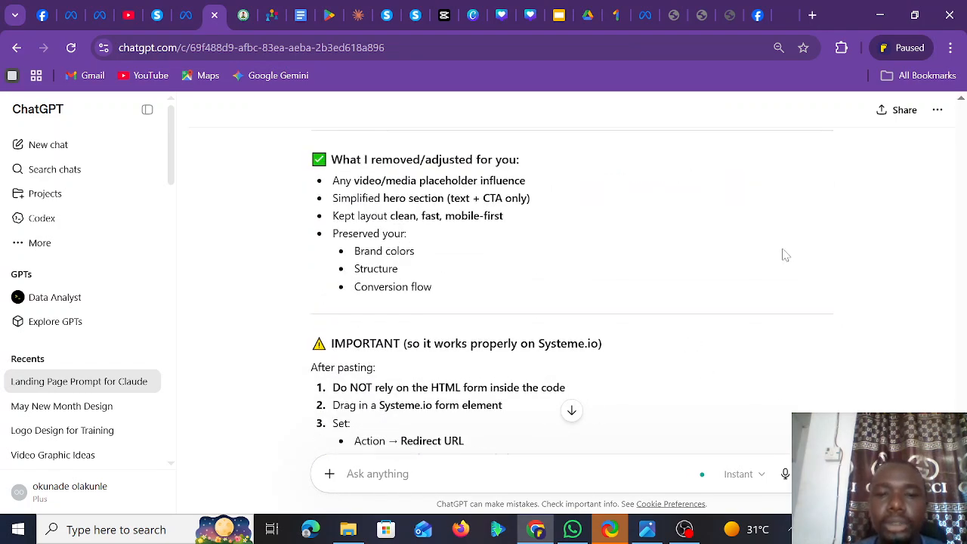
scroll(569, 408, "up", 5)
scroll(568, 408, "down", 4)
scroll(572, 292, "down", 5)
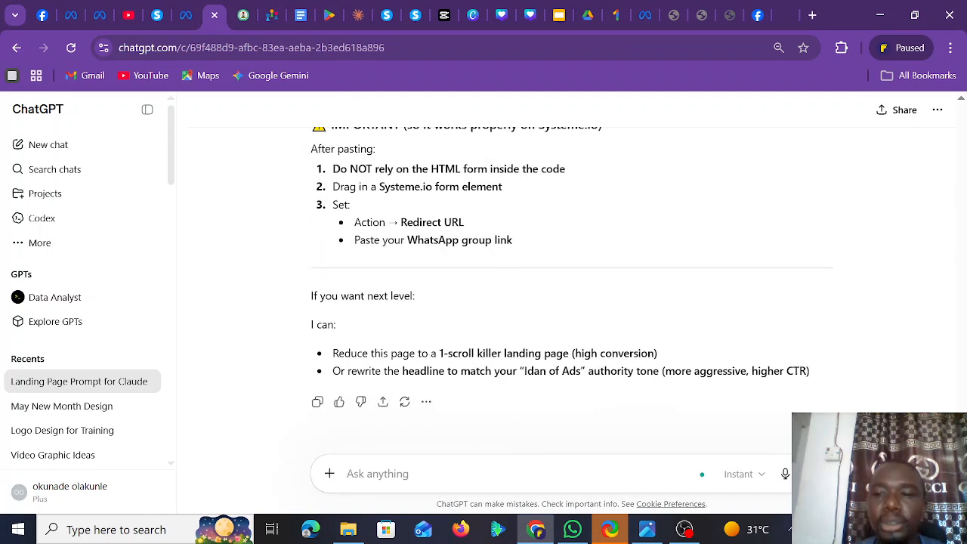
- Ask ChatGPT to 'give me the code here, so i can cop' and copy the returned HTML
type("g")
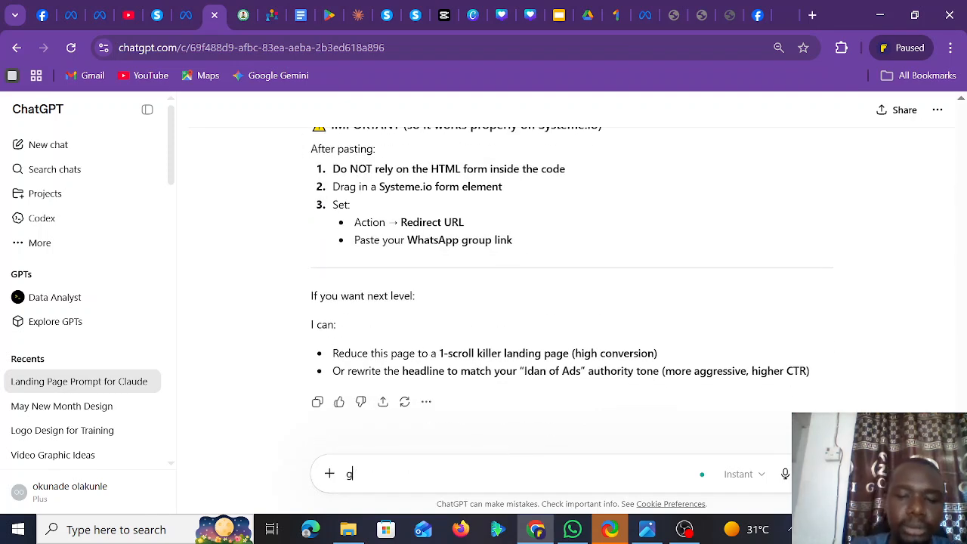
type("ive me the code he")
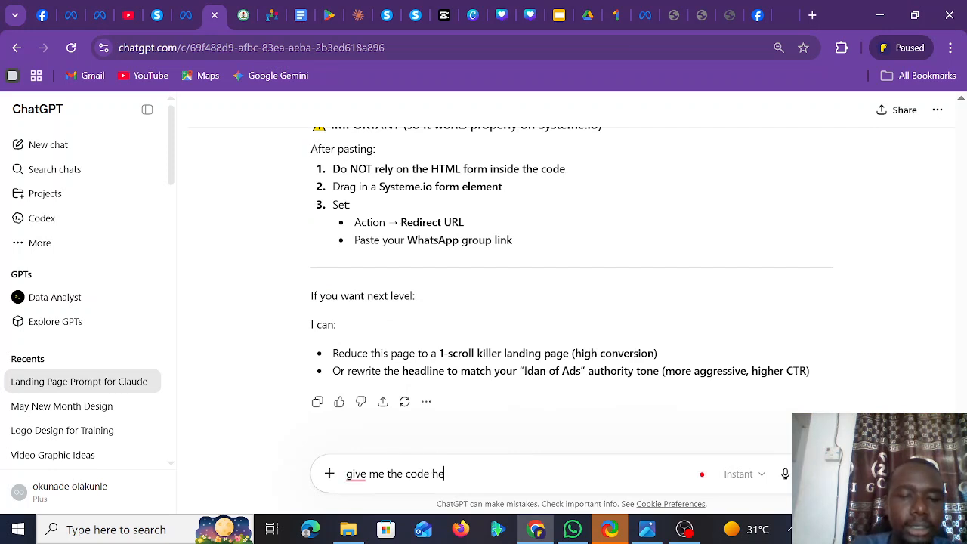
type("re, so i can copy it")
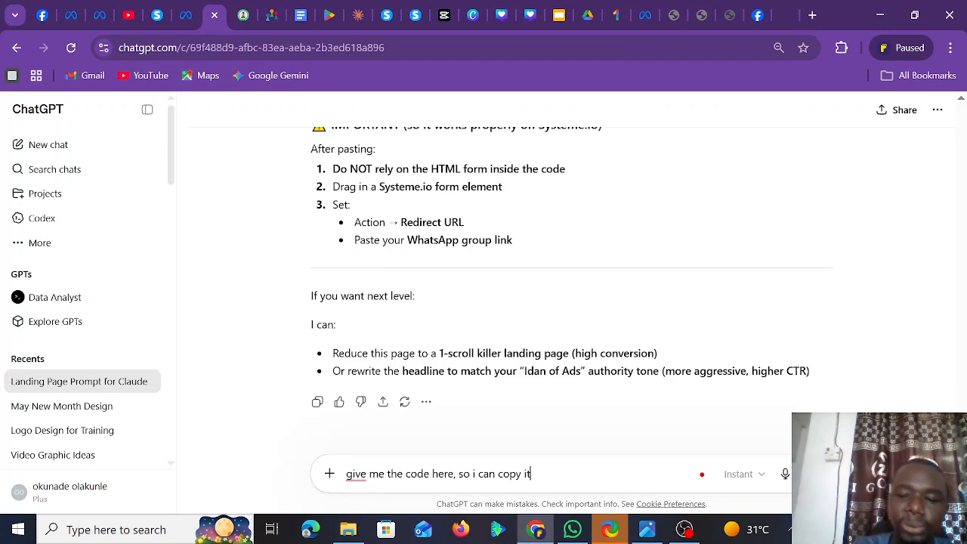
key("Return")
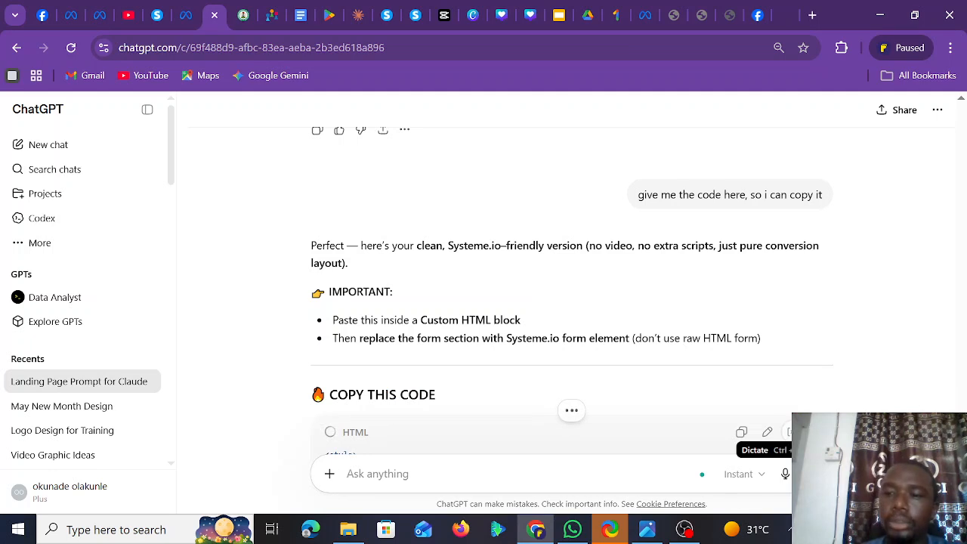
scroll(572, 291, "down", 3)
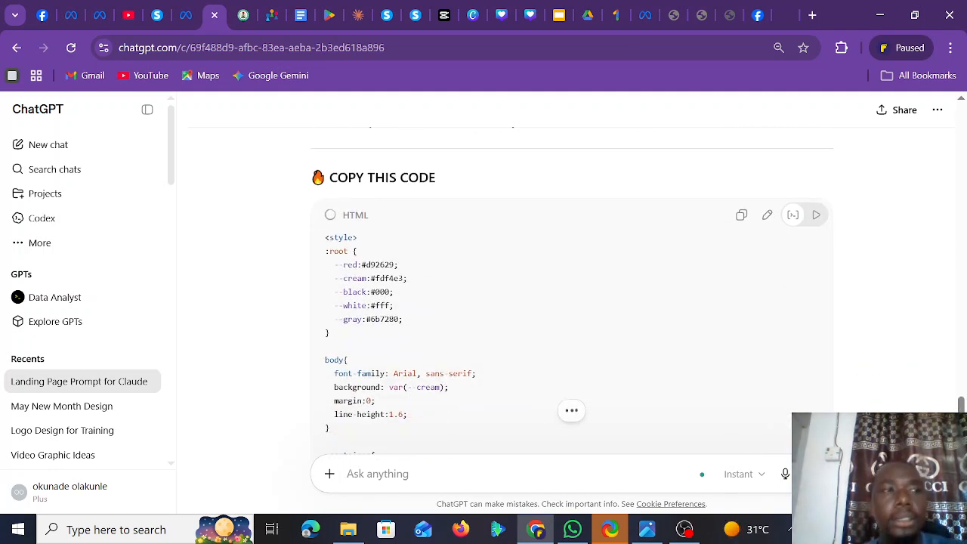
left_click(685, 530)
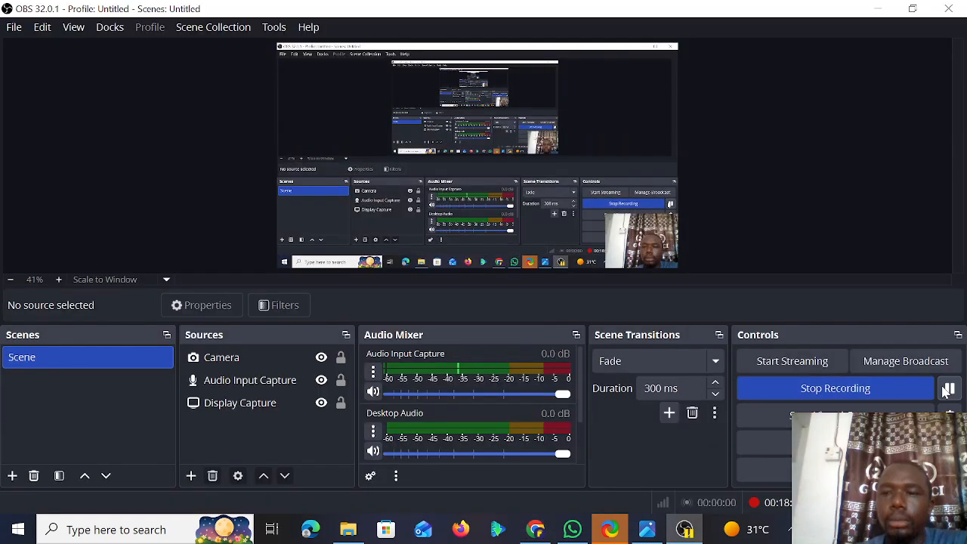
left_click(535, 530)
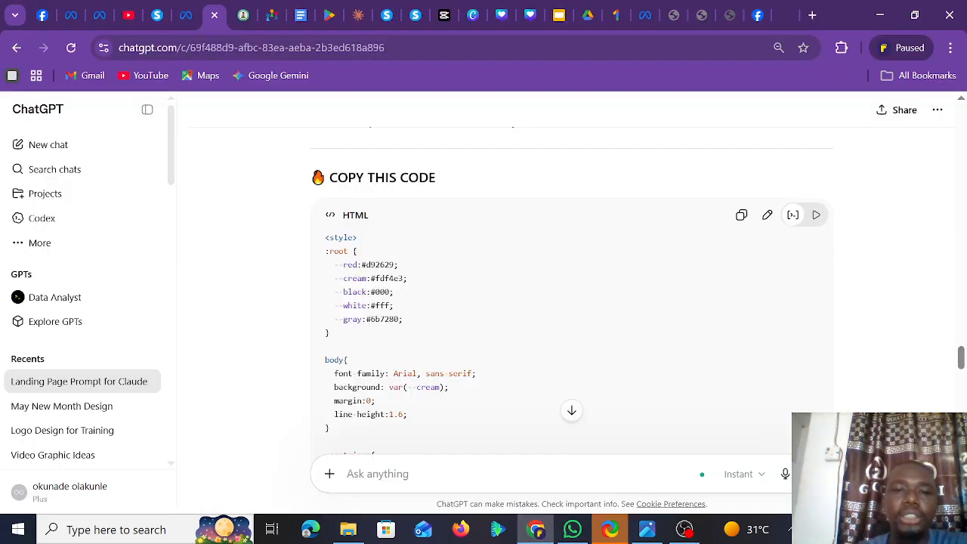
left_click(743, 216)
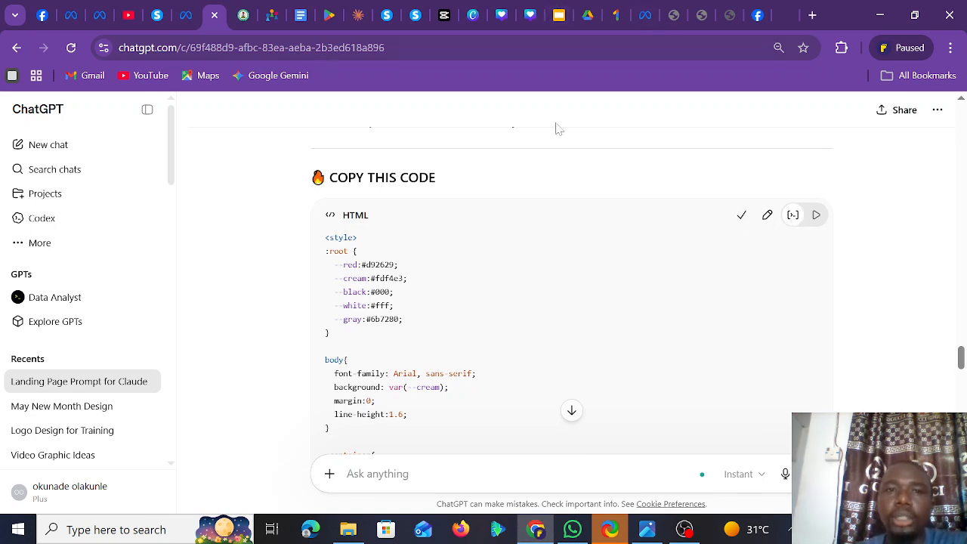
- Open the code editor of the Raw HTML block in Systeme.io
left_click(387, 17)
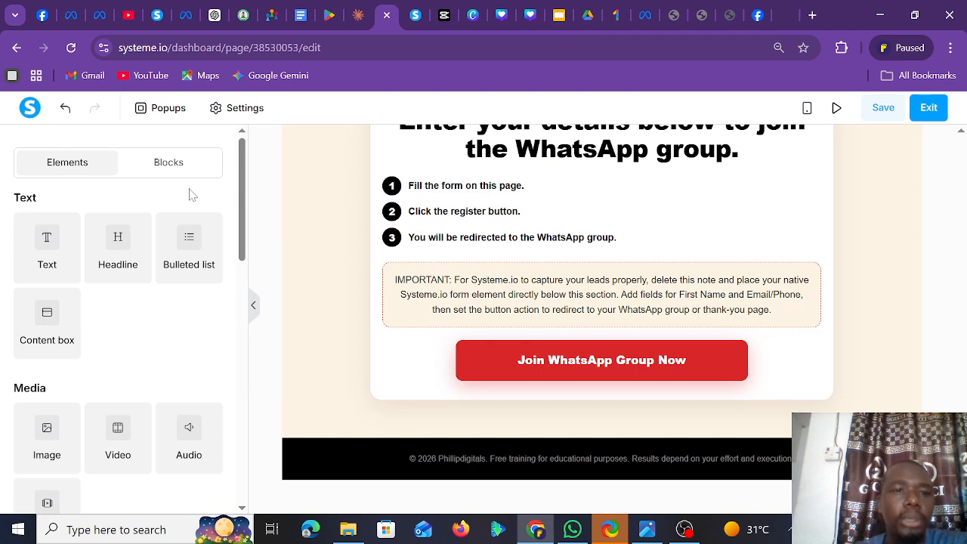
left_click(352, 213)
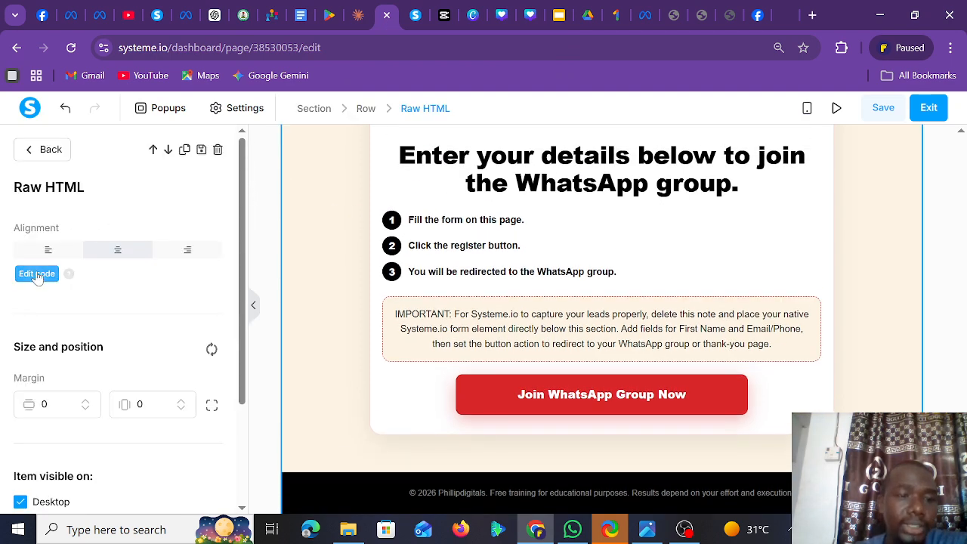
left_click(37, 274)
- Replace all Raw HTML code with the new video-free code, save, and review the page
left_click(355, 200)
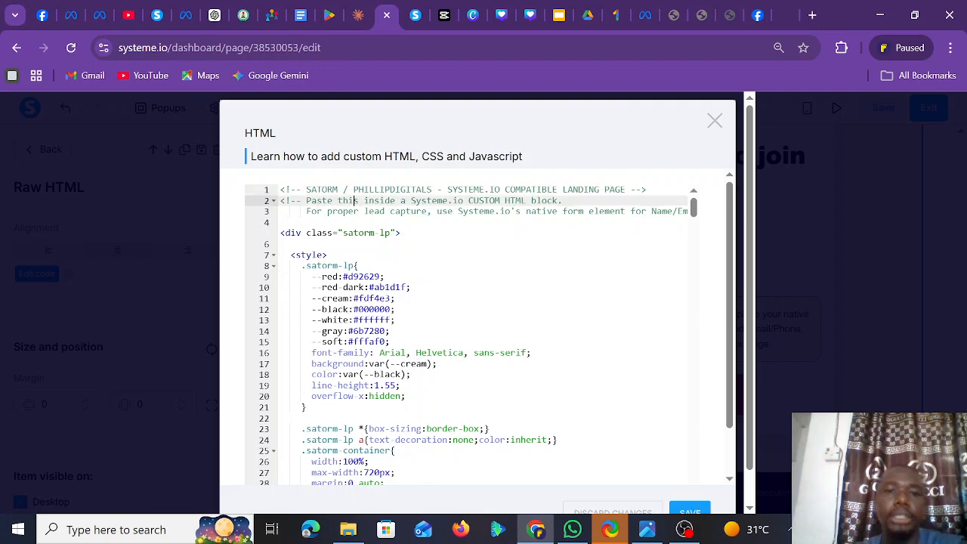
key("ctrl+a")
key("ctrl+v")
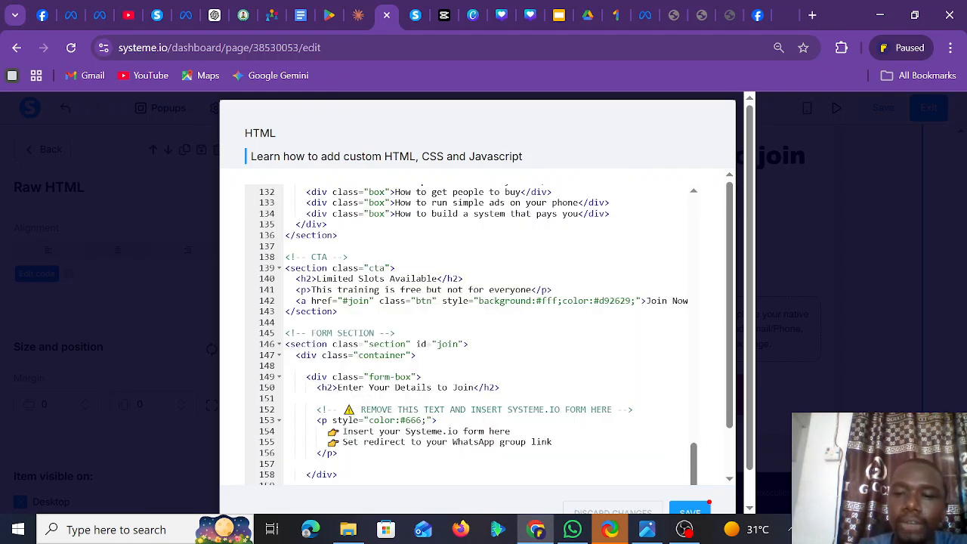
left_click(690, 512)
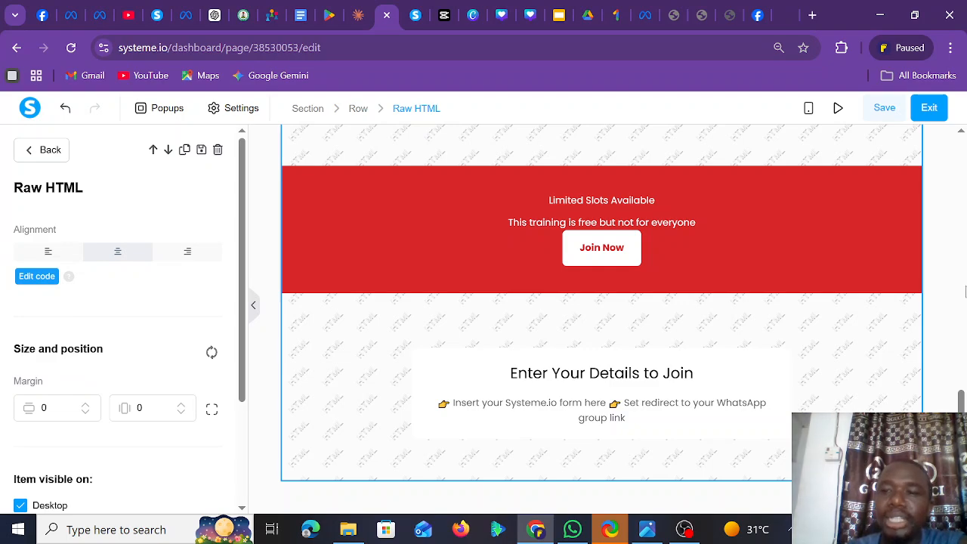
left_click(962, 366)
left_click_drag(961, 402, 959, 98)
mouse_move(962, 175)
left_mouse_down()
mouse_move(961, 463)
mouse_move(960, 189)
left_mouse_up()
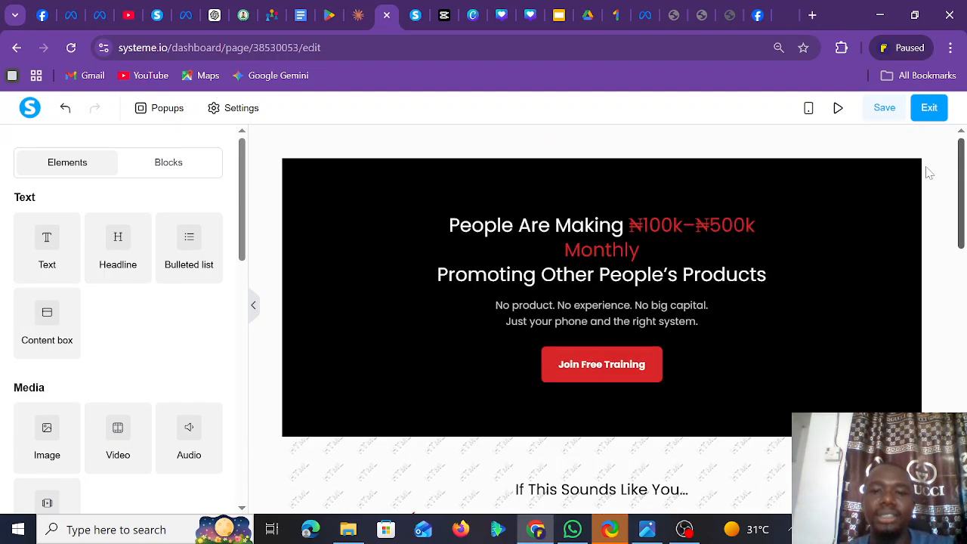
- Undo the code replacement to restore the 'Learn How To Start Affiliate Marketing' design
left_click(65, 108)
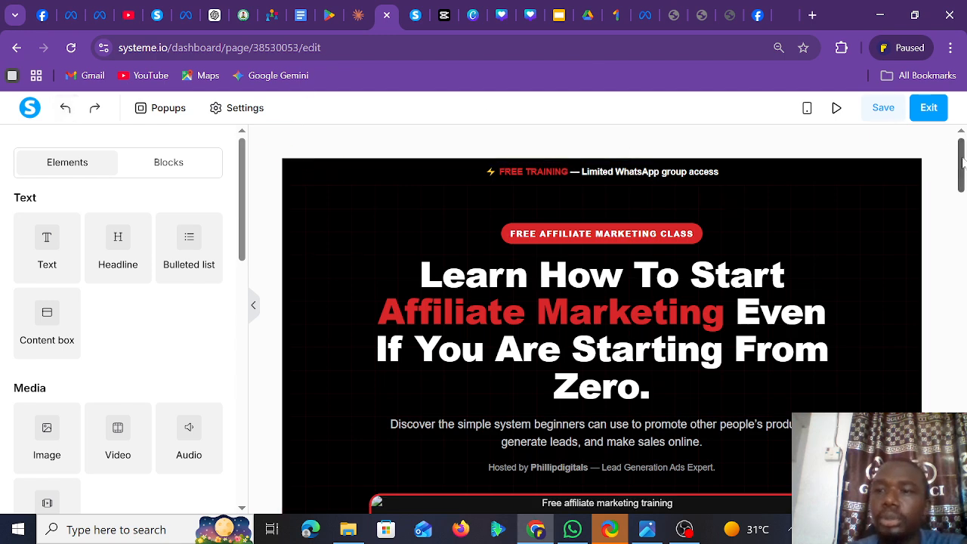
left_click_drag(962, 172, 966, 100)
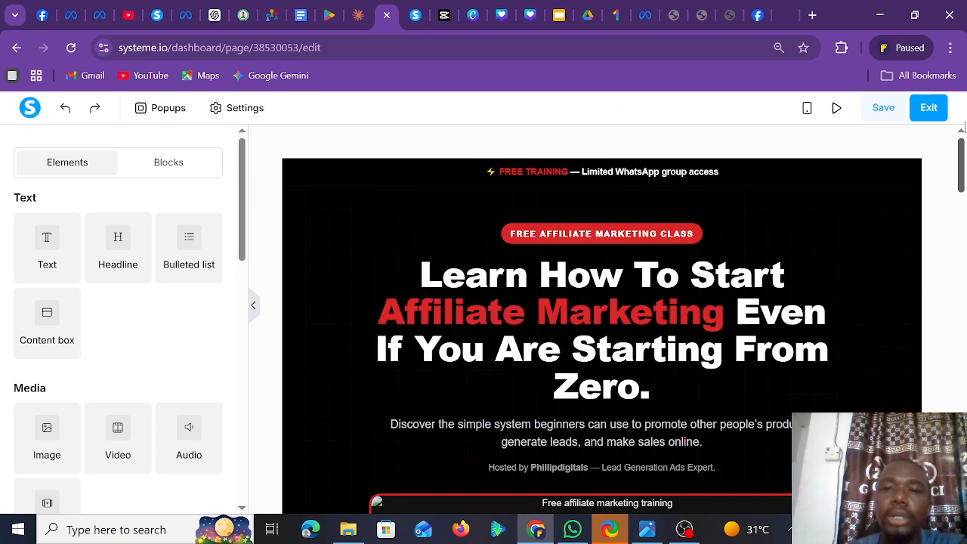
left_click_drag(963, 155, 962, 217)
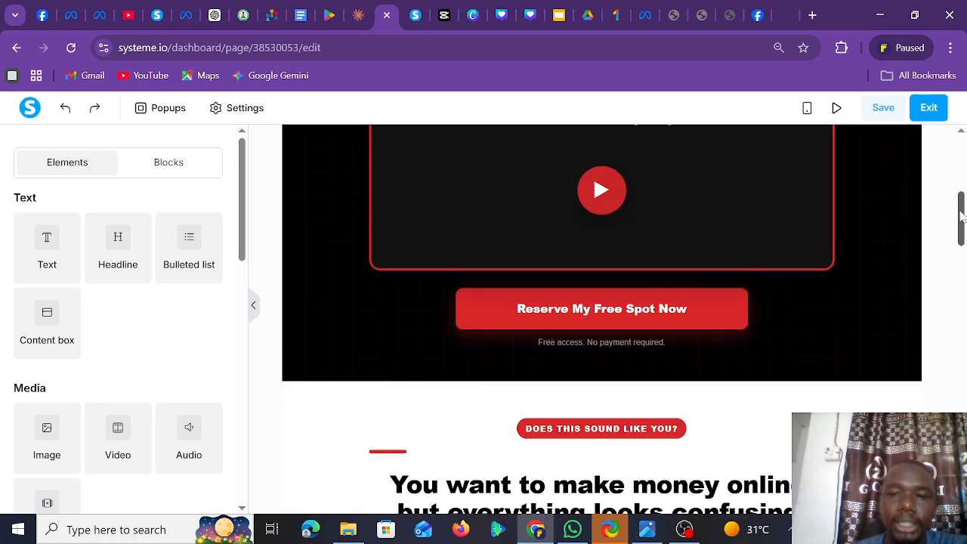
- Select the Raw HTML block containing the Reserve button and open its code editor
left_click(665, 311)
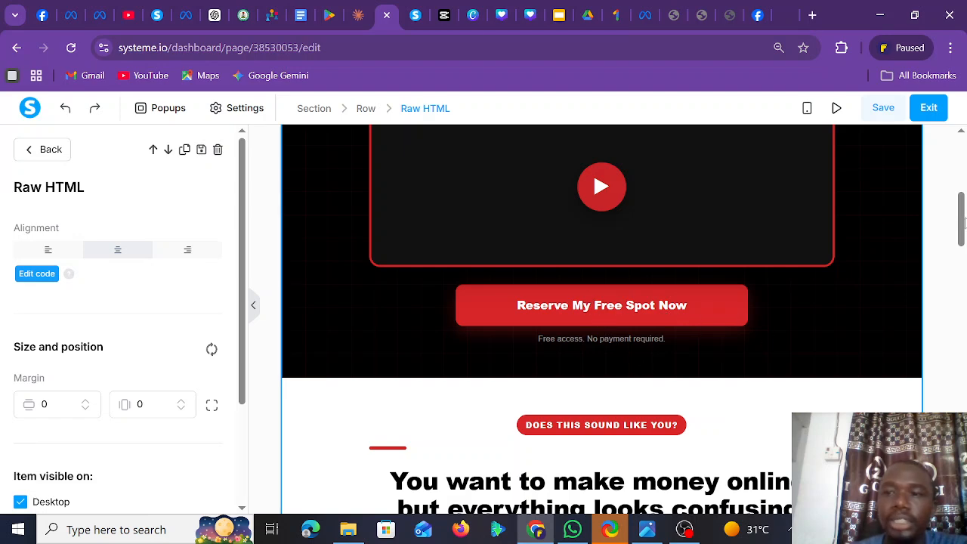
key("Escape")
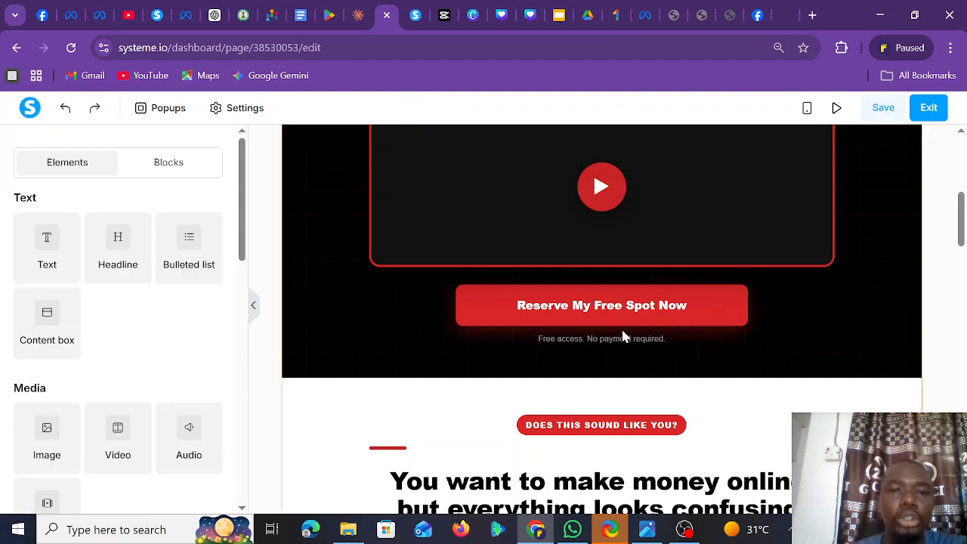
left_click(572, 309)
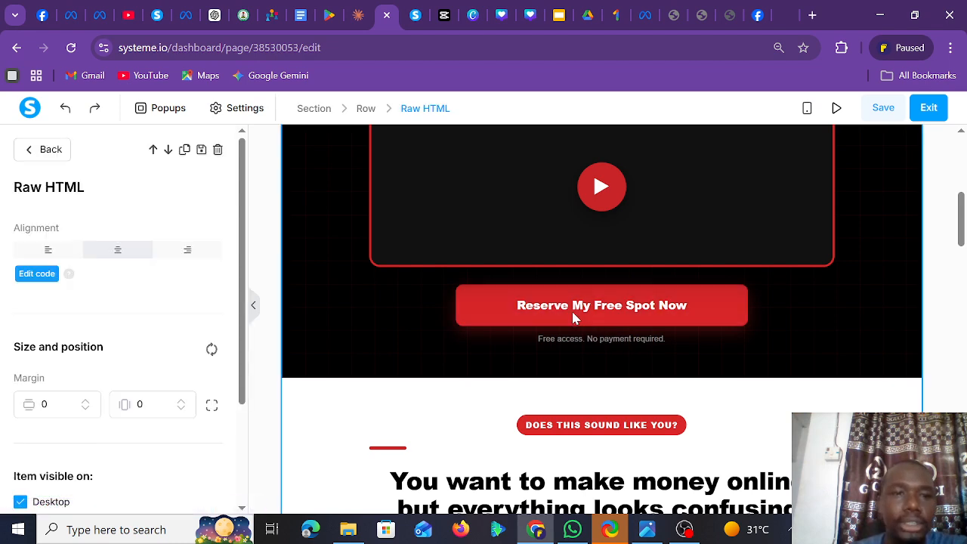
left_click(35, 271)
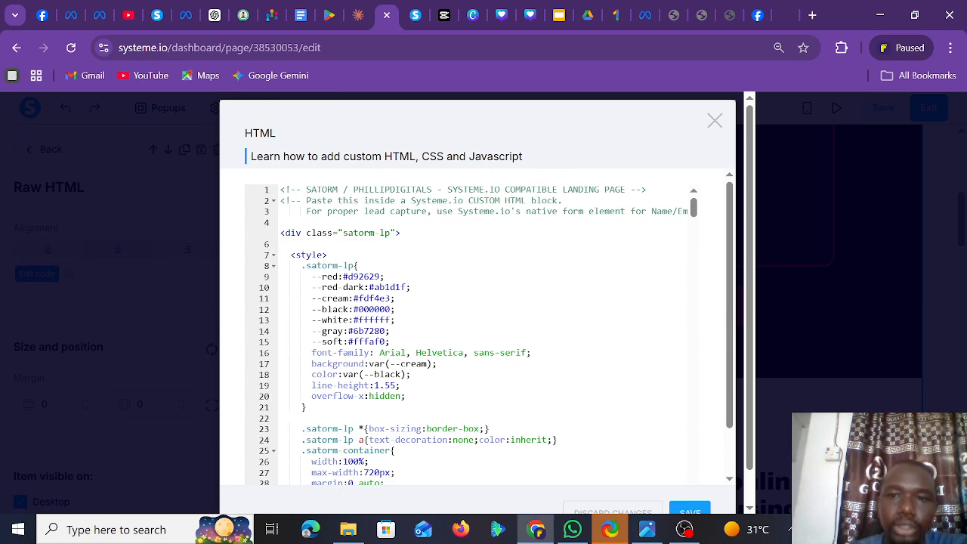
- Close the code editor unchanged and reopen the Raw HTML block's code
left_click_drag(693, 215, 697, 247)
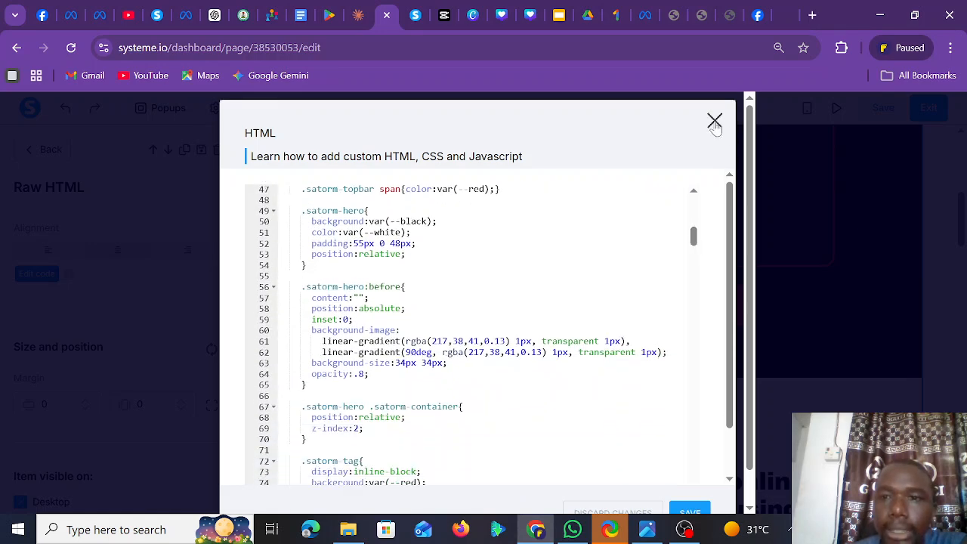
left_click(715, 122)
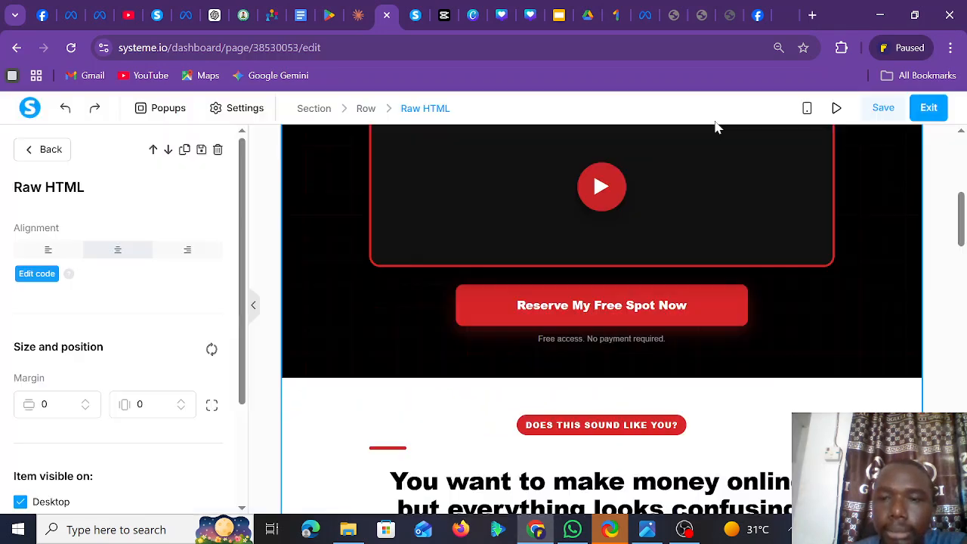
left_click(625, 310)
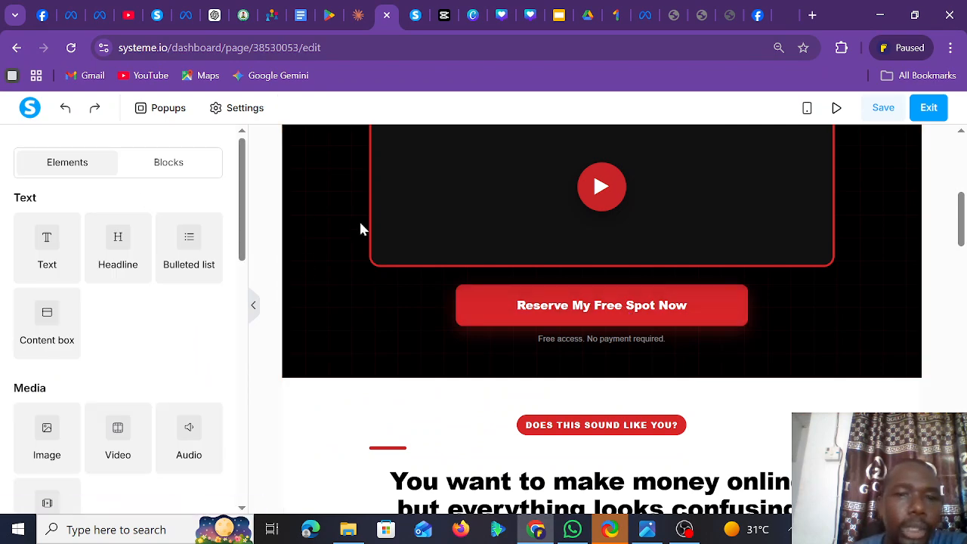
left_click(544, 327)
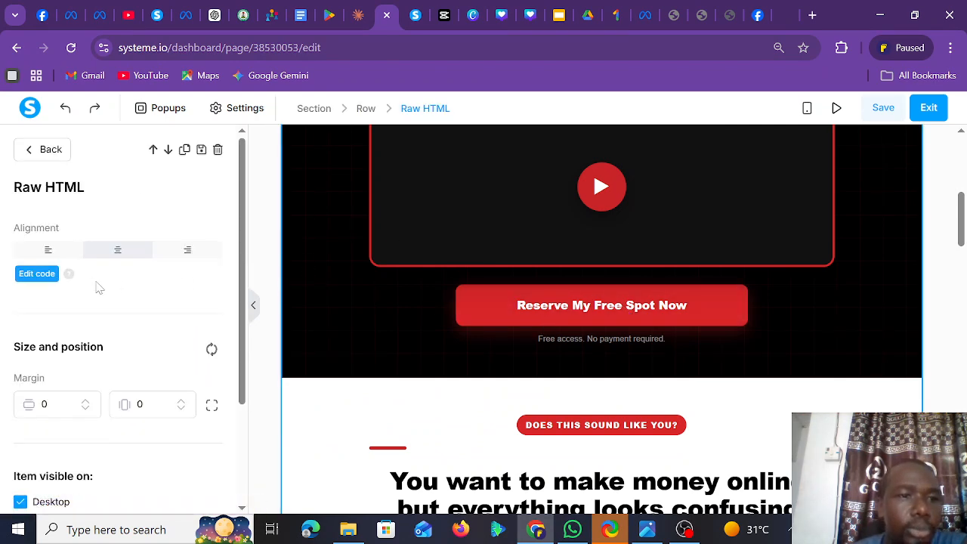
left_click(39, 275)
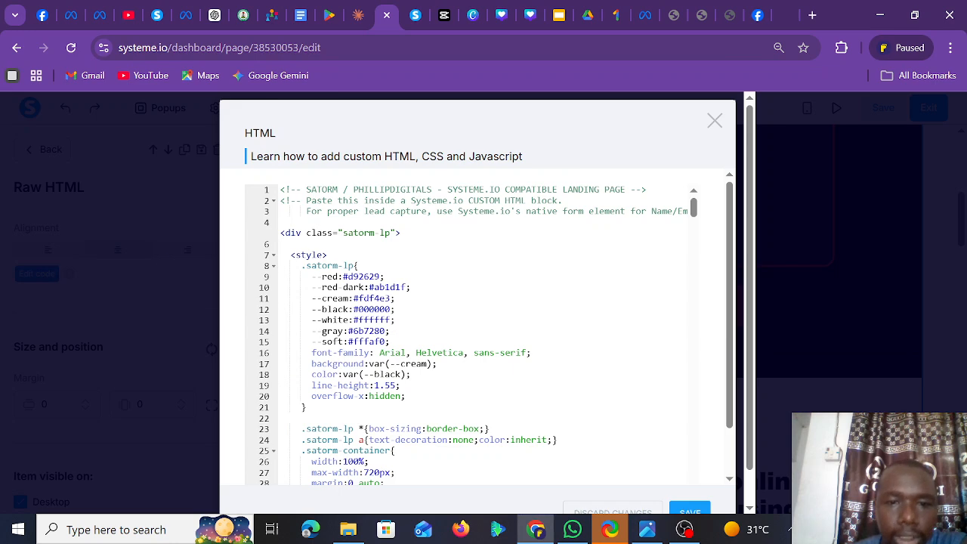
- Scroll to line 380 and place the cursor in the 'Reserve My Free Spot Now' link text
left_click_drag(696, 210, 693, 423)
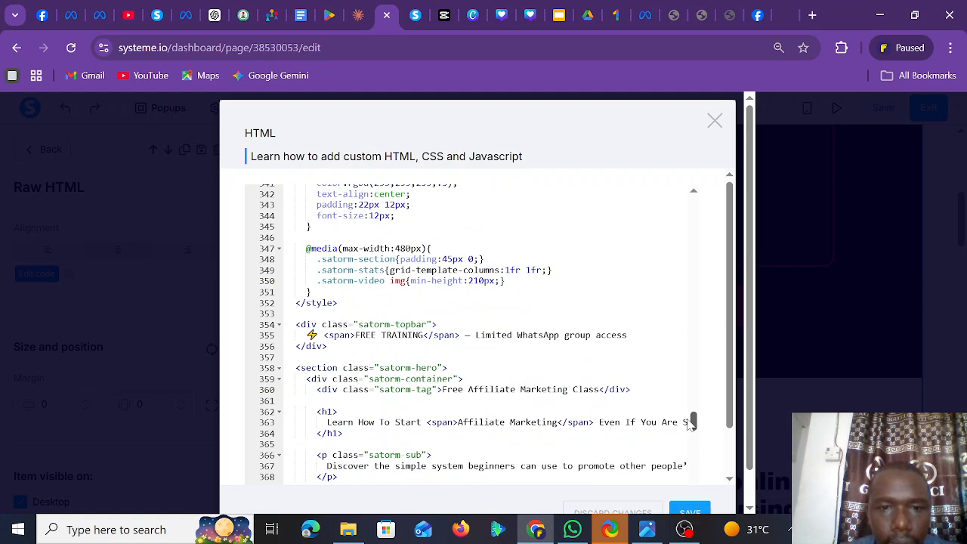
left_click_drag(693, 423, 693, 430)
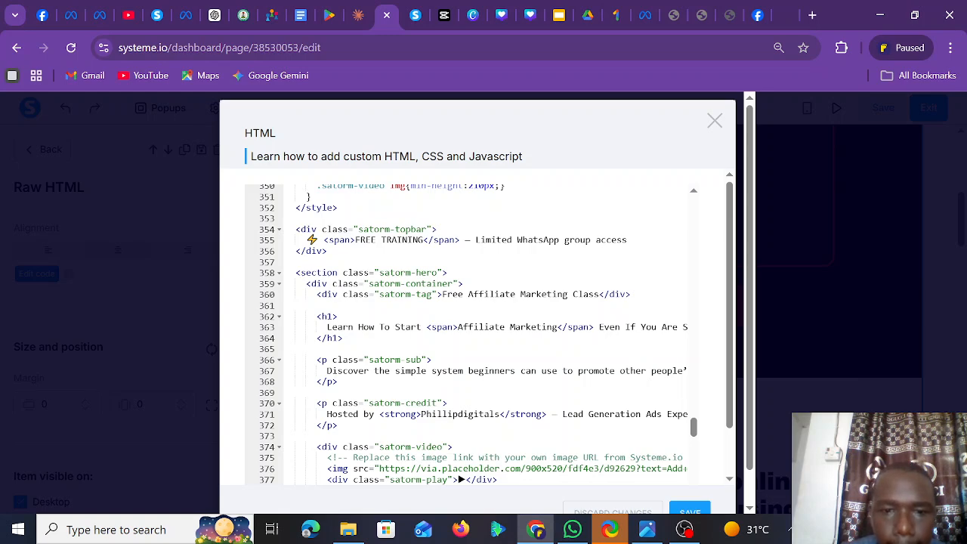
left_click_drag(694, 431, 696, 441)
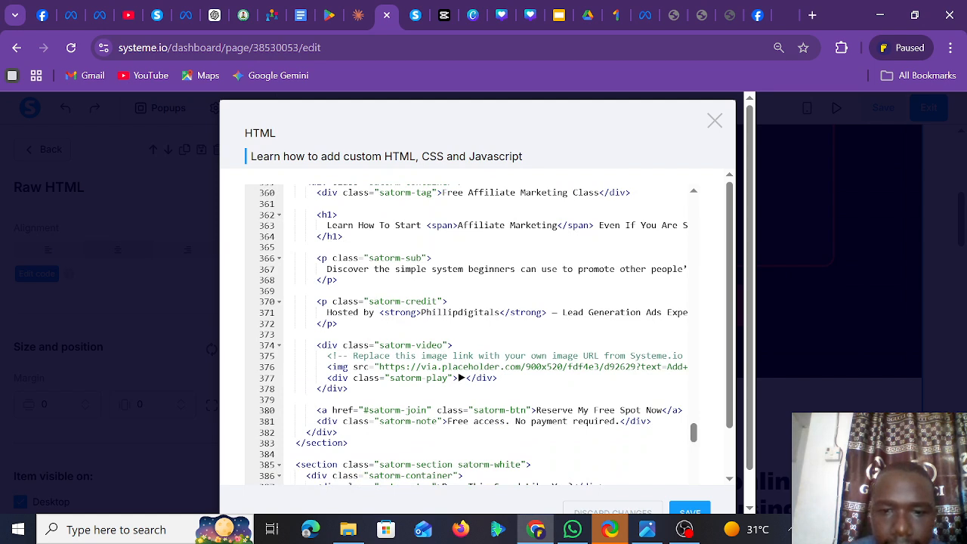
left_click(594, 409)
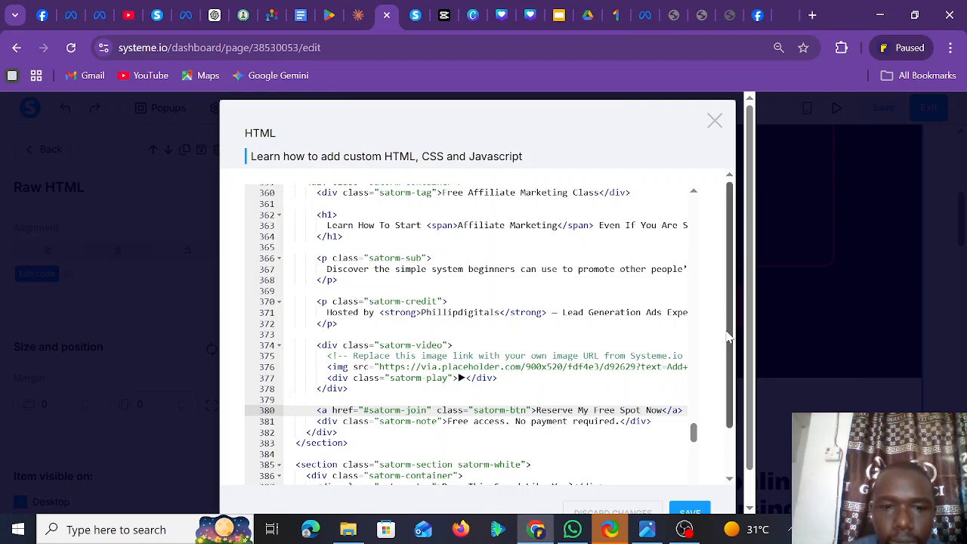
scroll(729, 352, "down", 1)
scroll(729, 351, "down", 2)
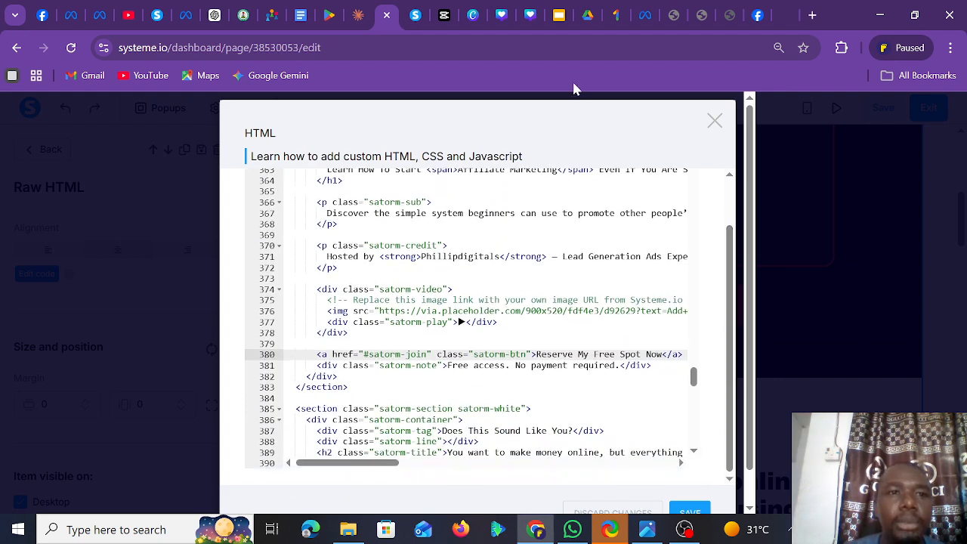
- Switch to WhatsApp and unlock it with the account password
left_click(576, 529)
type("••")
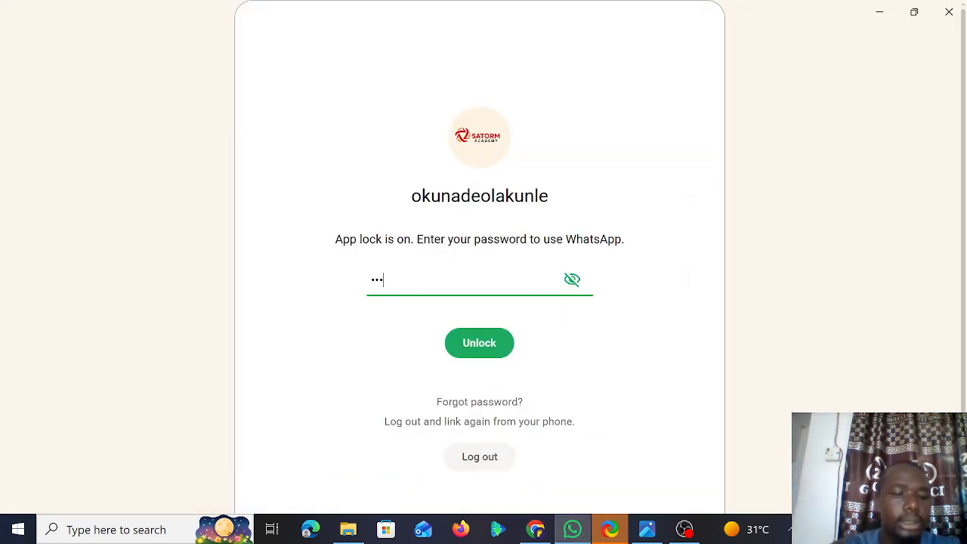
type("••••")
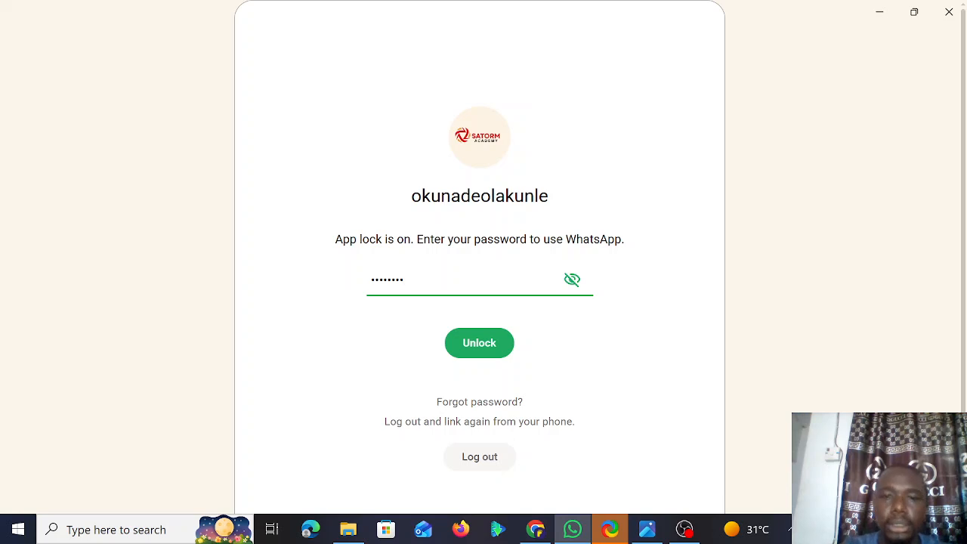
left_click(472, 340)
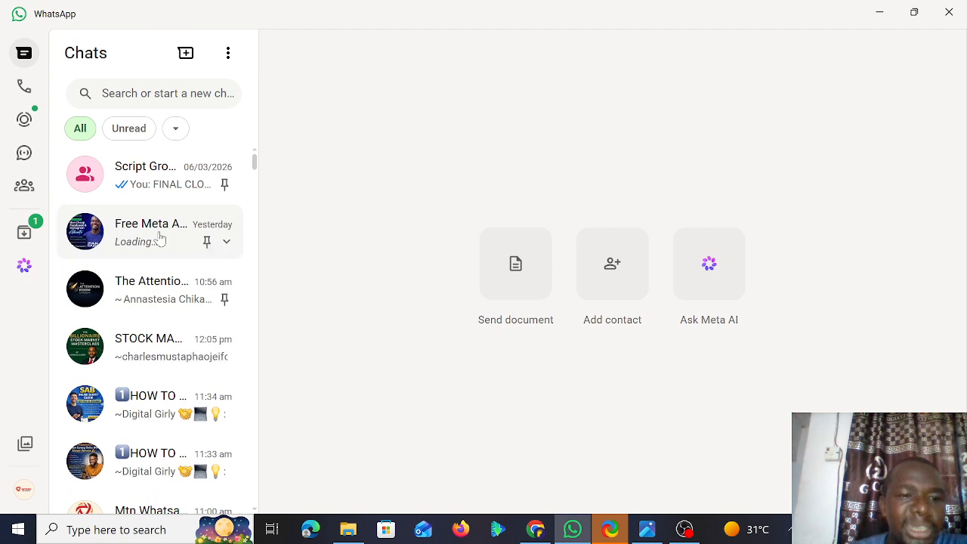
- Copy the Free Meta Ads Training group's invite link and return to the Systeme.io editor
left_click(160, 238)
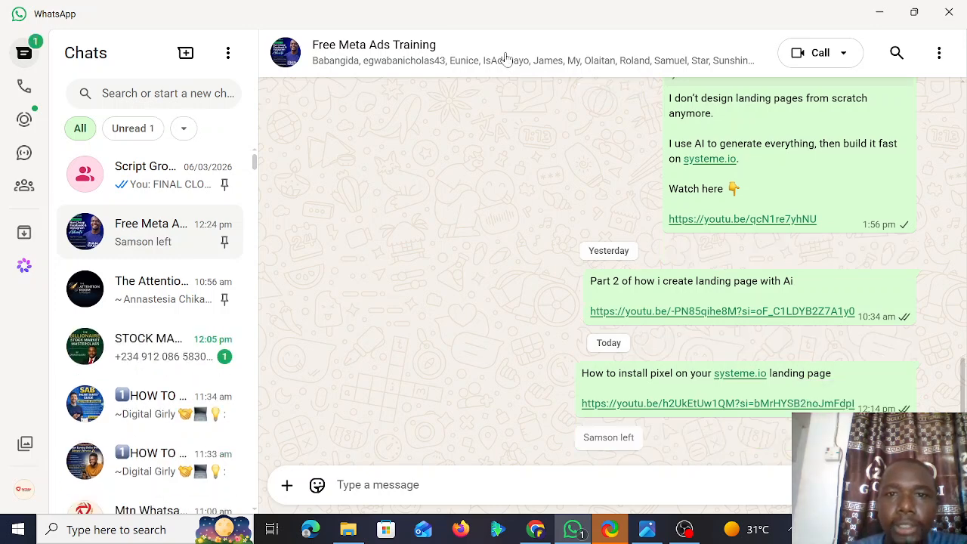
left_click(507, 59)
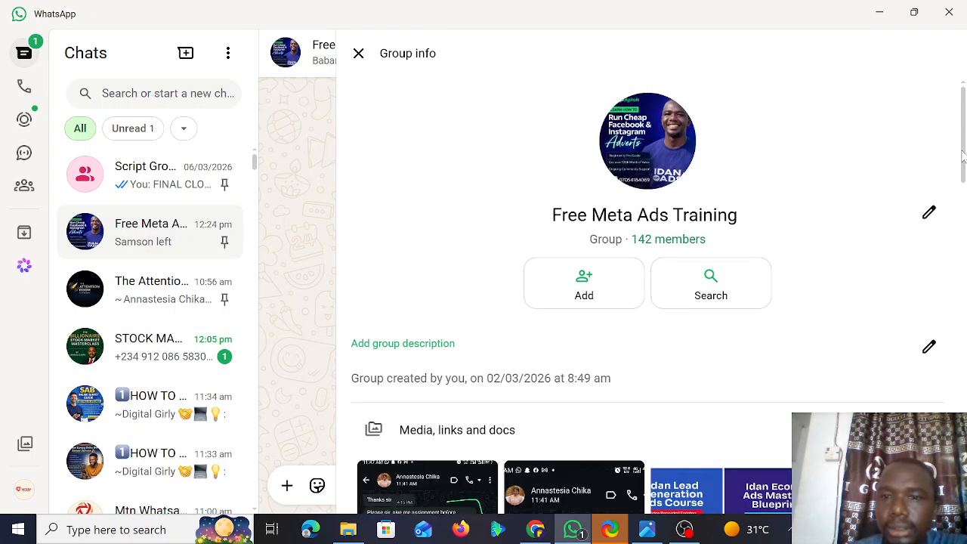
left_click_drag(964, 149, 965, 256)
scroll(702, 261, "down", 5)
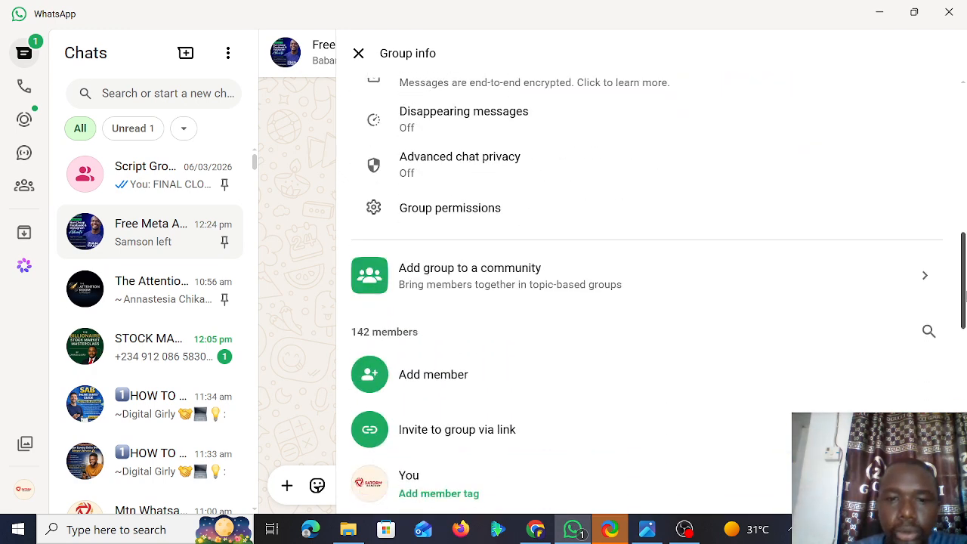
left_click(703, 261)
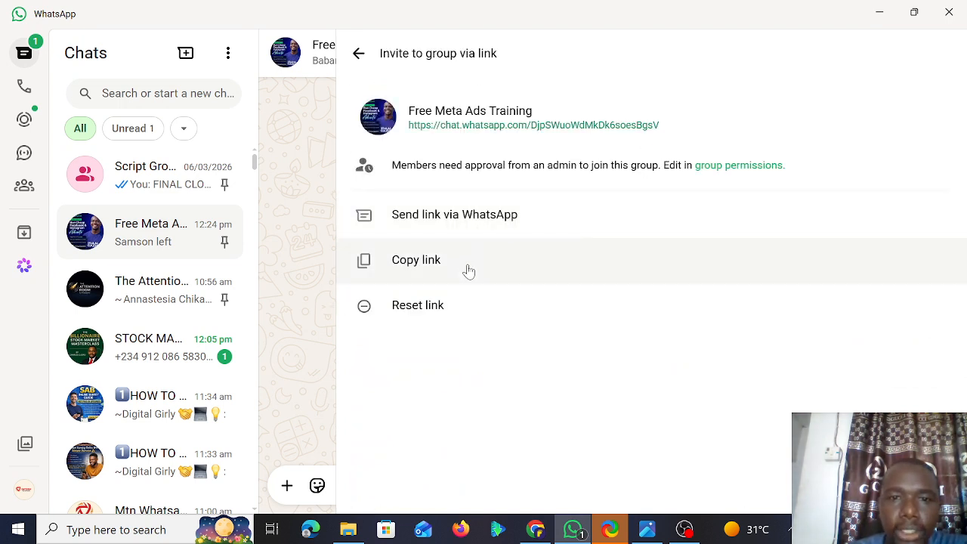
left_click(468, 270)
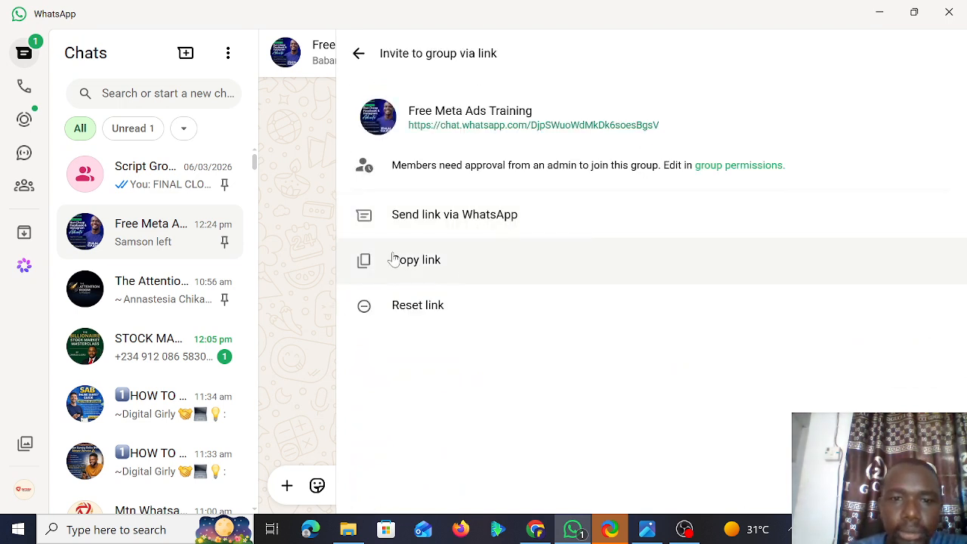
left_click(539, 531)
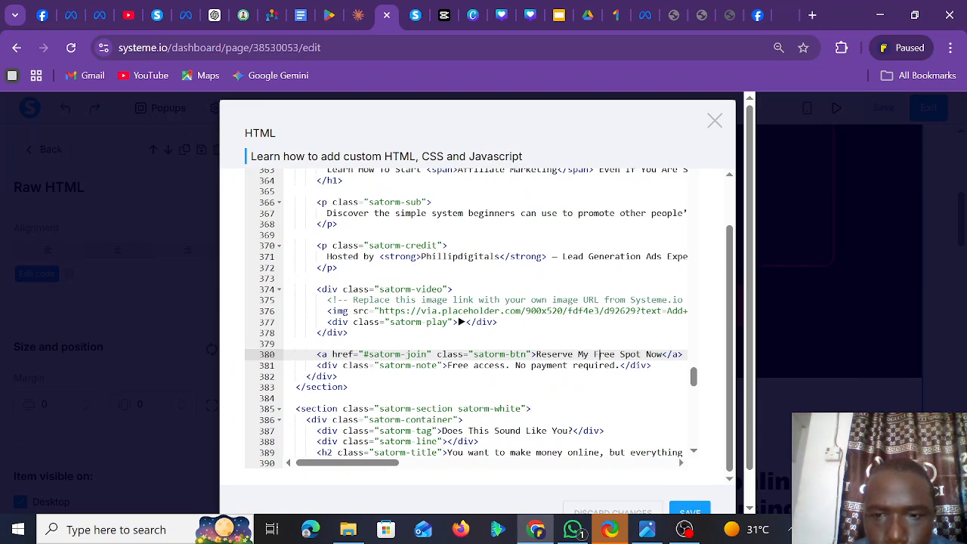
- Replace the 'Reserve My Free Spot Now' button text with the WhatsApp invite link and save
left_click_drag(537, 354, 664, 354)
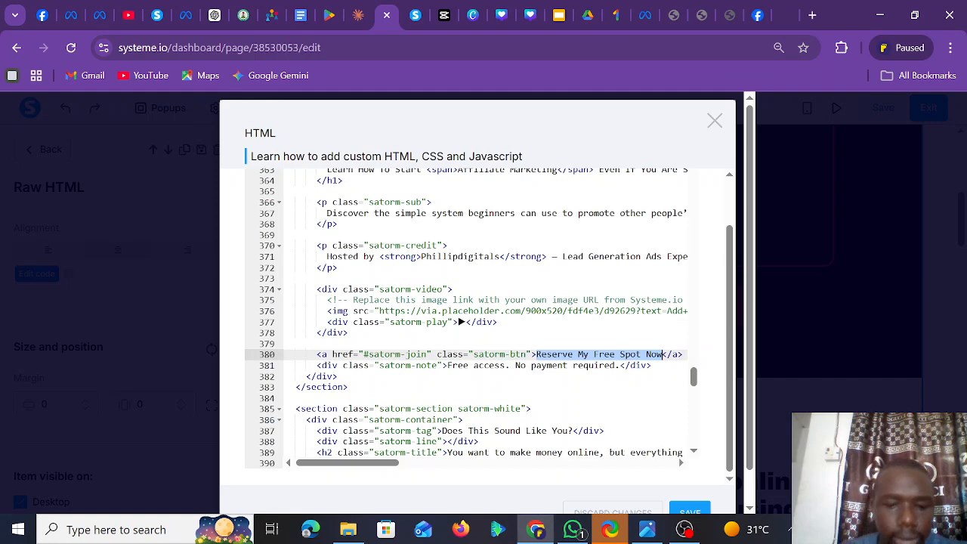
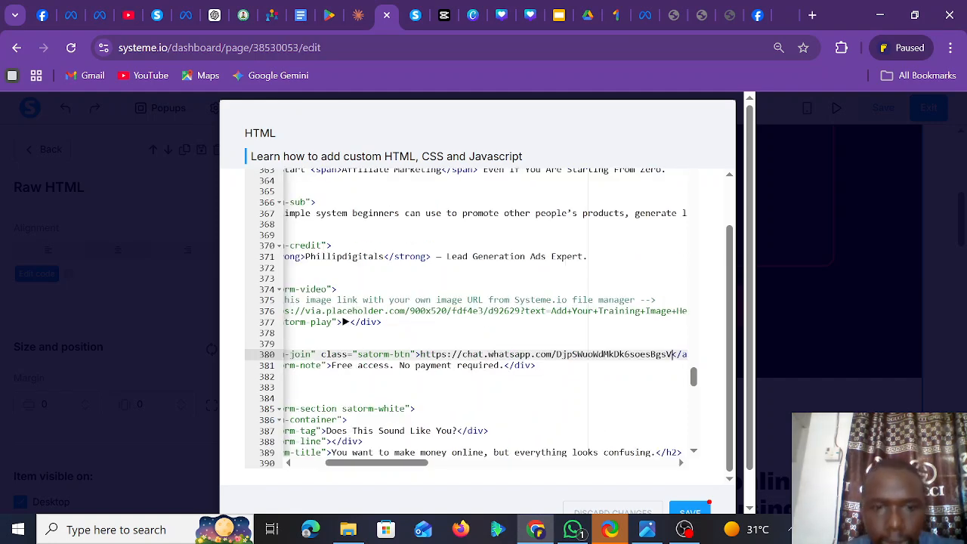
left_click(689, 512)
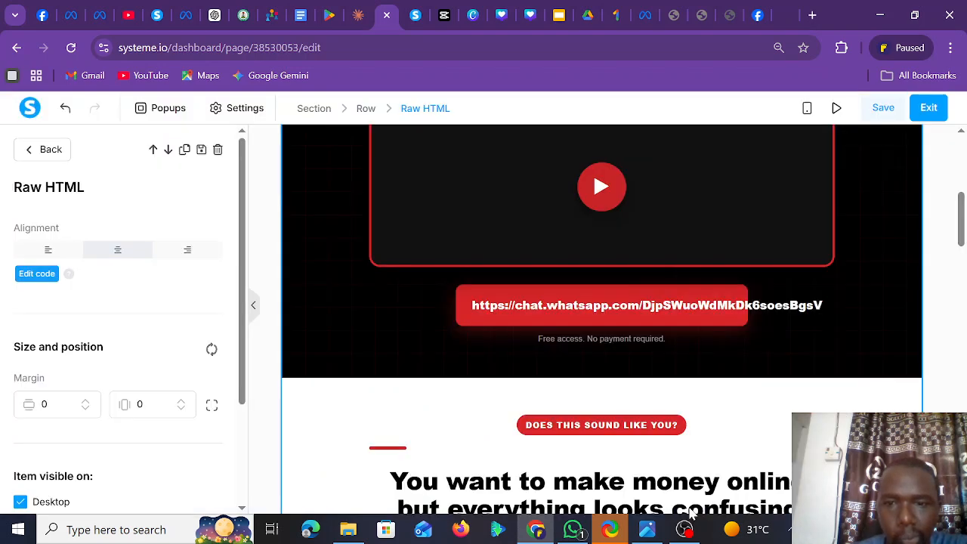
- Test the red hero button's link, then reopen and save the Raw HTML block's code
left_click(664, 316)
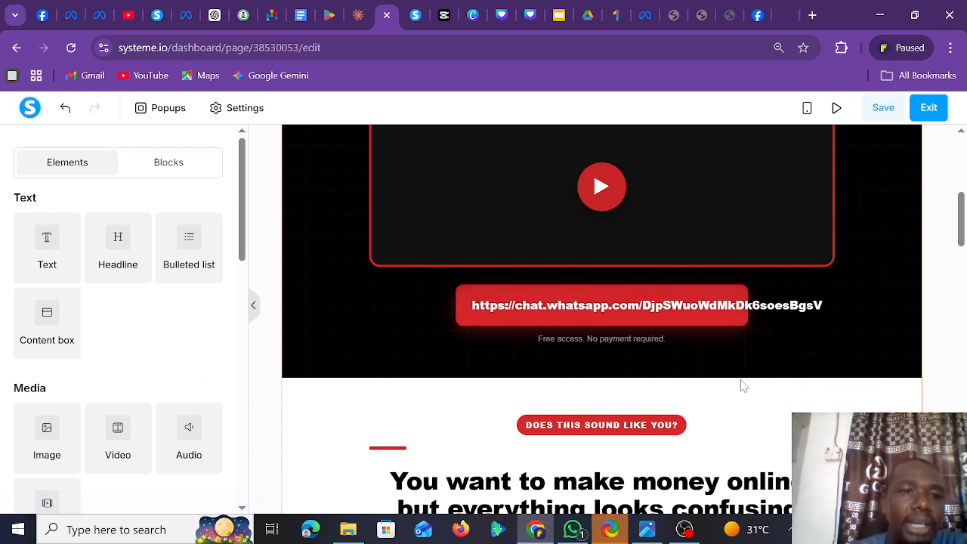
left_click(505, 307)
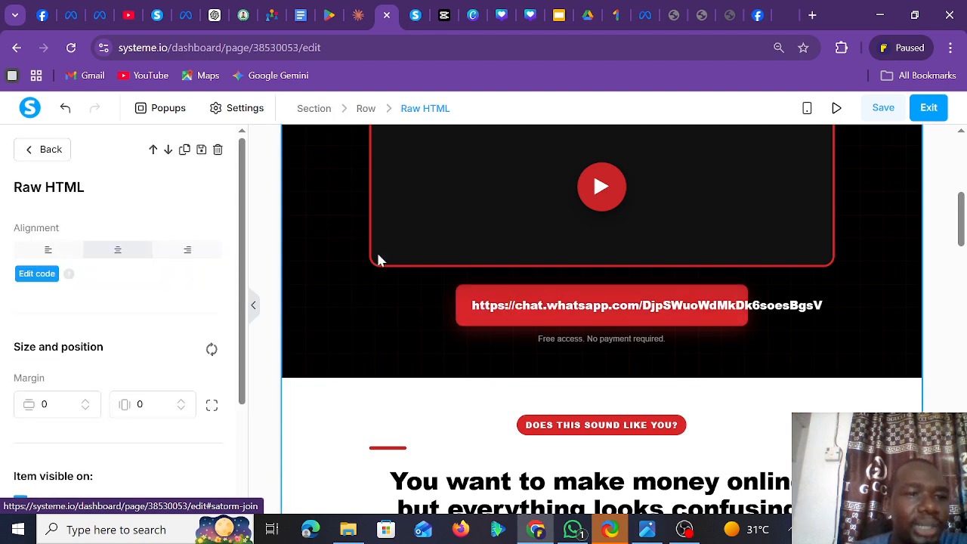
left_click(39, 276)
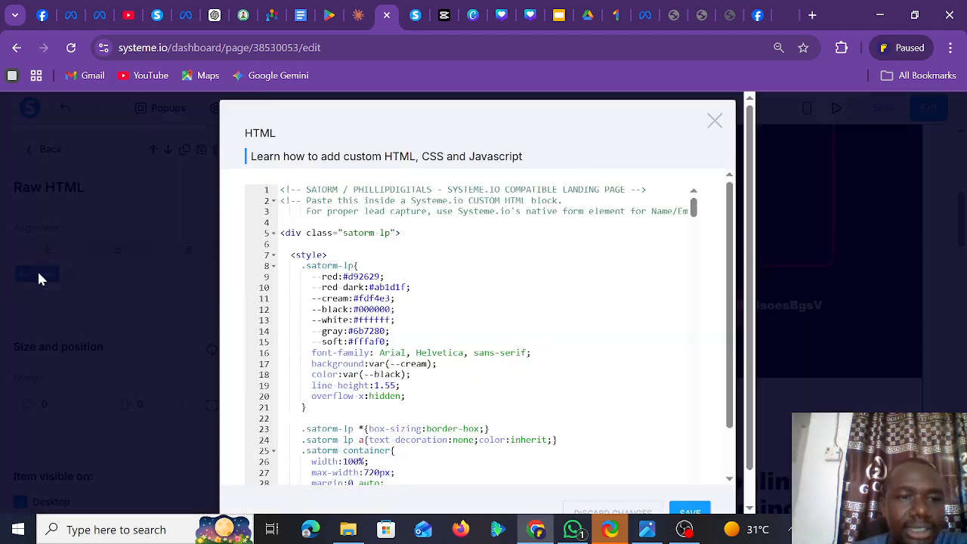
left_click(697, 514)
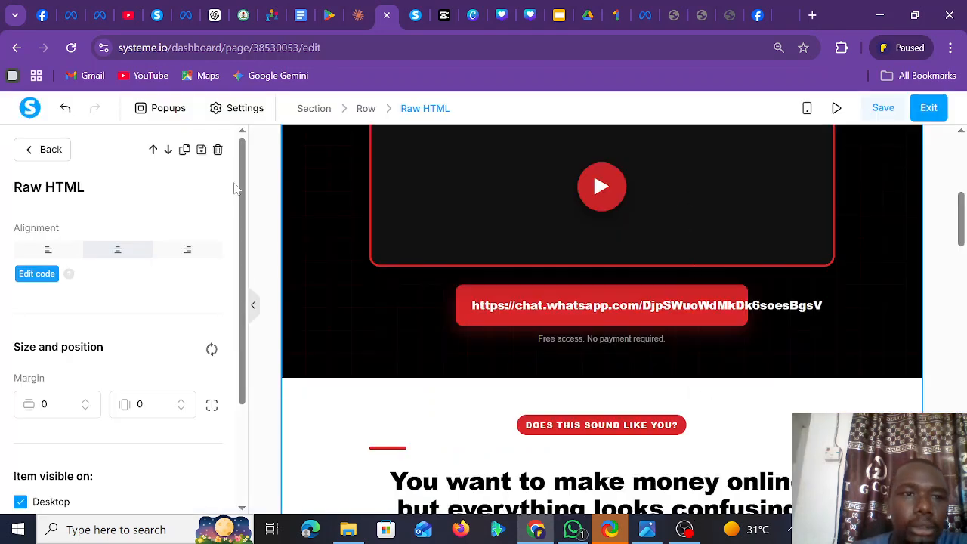
- Undo twice so the hero button reads 'Reserve My Free Spot Now' again
left_click(65, 110)
left_click(66, 109)
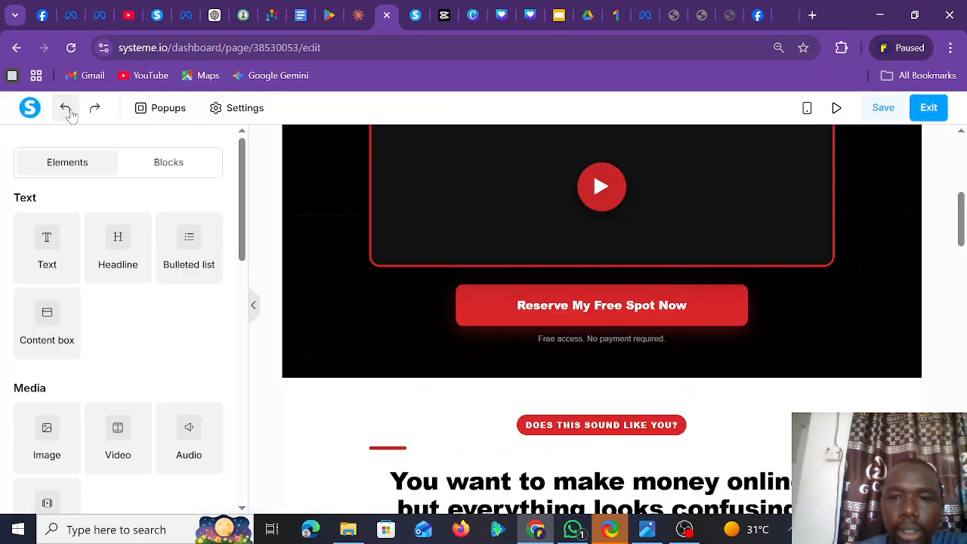
left_click(560, 302)
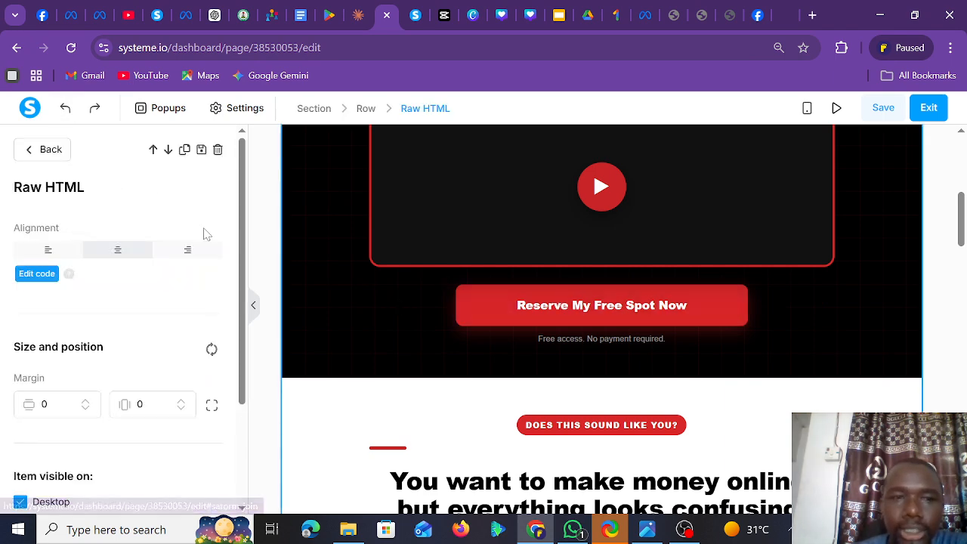
- Reopen the Raw HTML code and scroll to line 380, where the button still links to #satorm-join
left_click(43, 275)
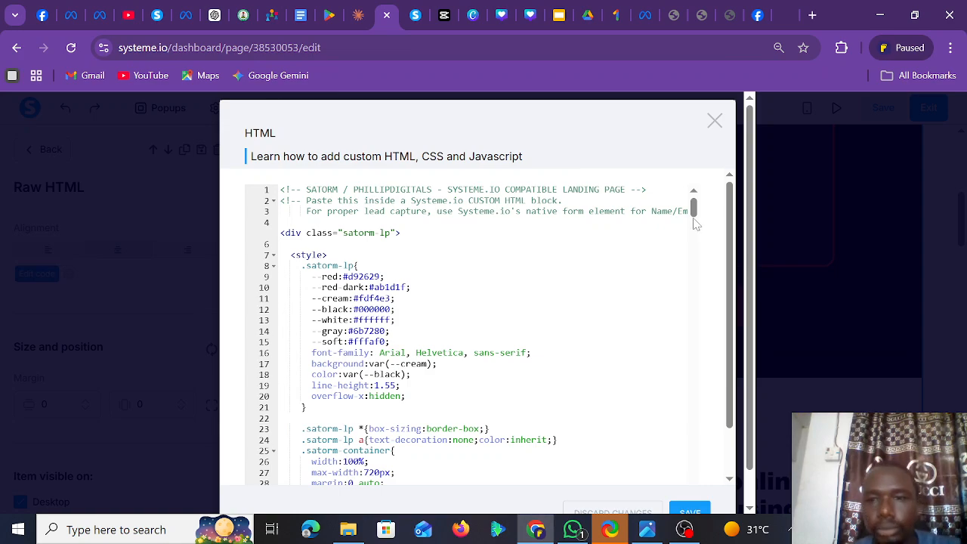
left_click_drag(695, 211, 696, 336)
scroll(702, 355, "down", 20)
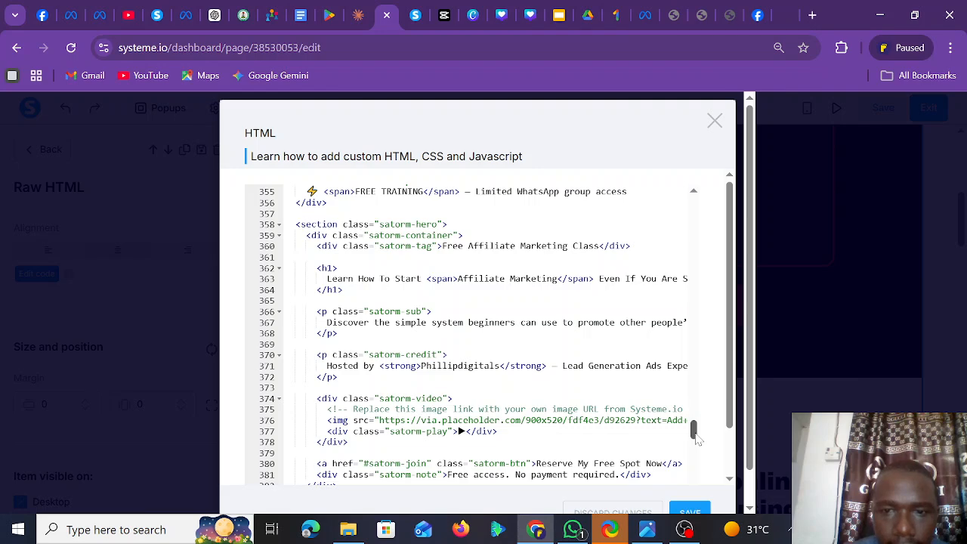
left_click_drag(697, 439, 697, 448)
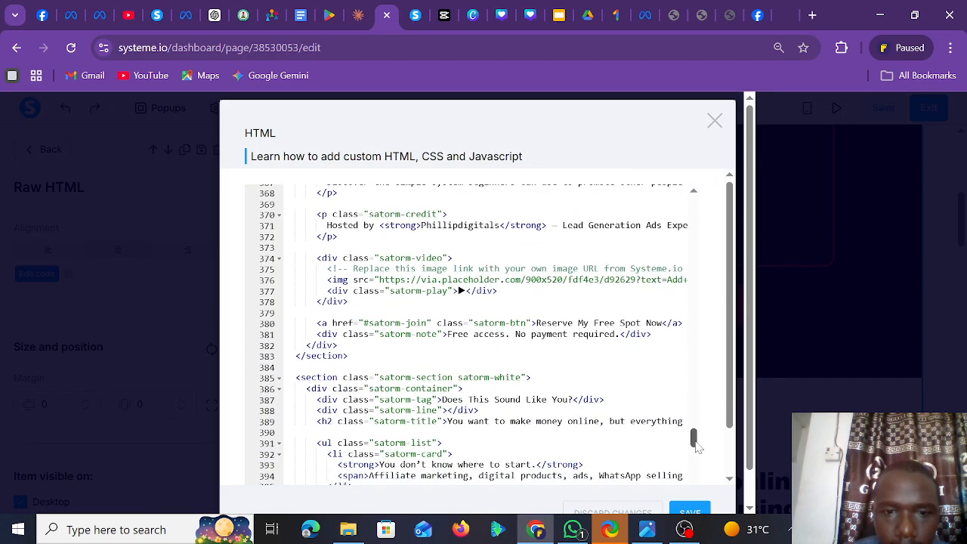
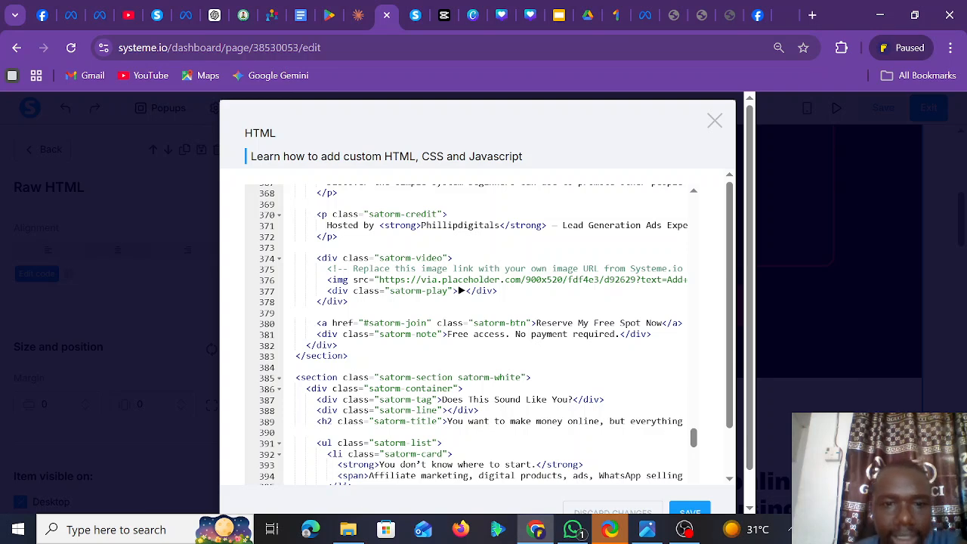
- Replace '#satorm-join' in line 380's href with the WhatsApp group link and save the code
left_click_drag(363, 323, 428, 323)
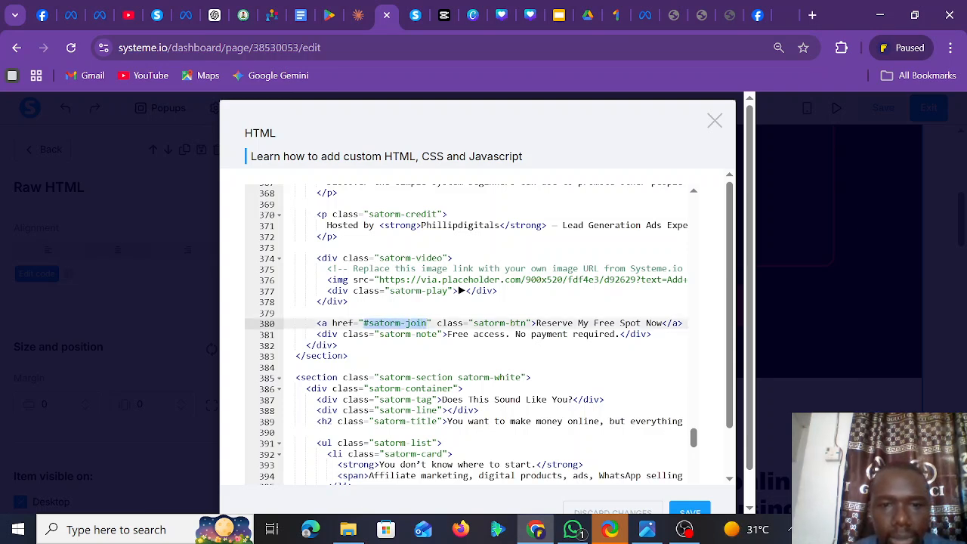
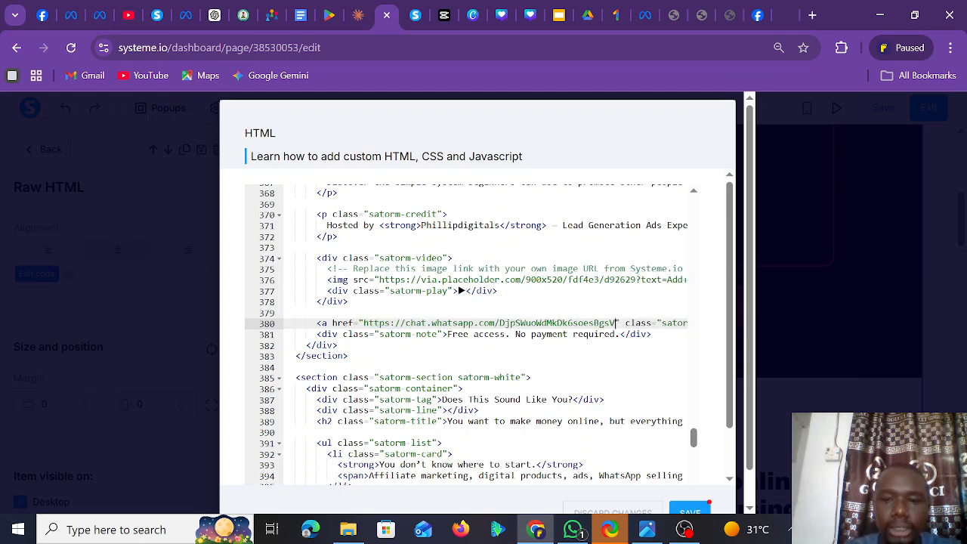
left_click(691, 512)
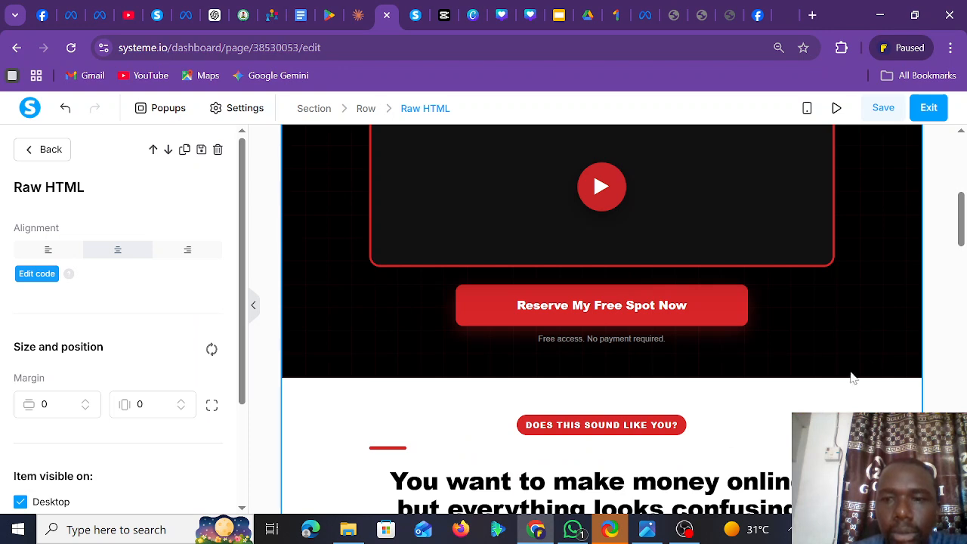
- Deselect the HTML block, save the landing page, and exit the editor to the Squeeze Page step
left_click(937, 325)
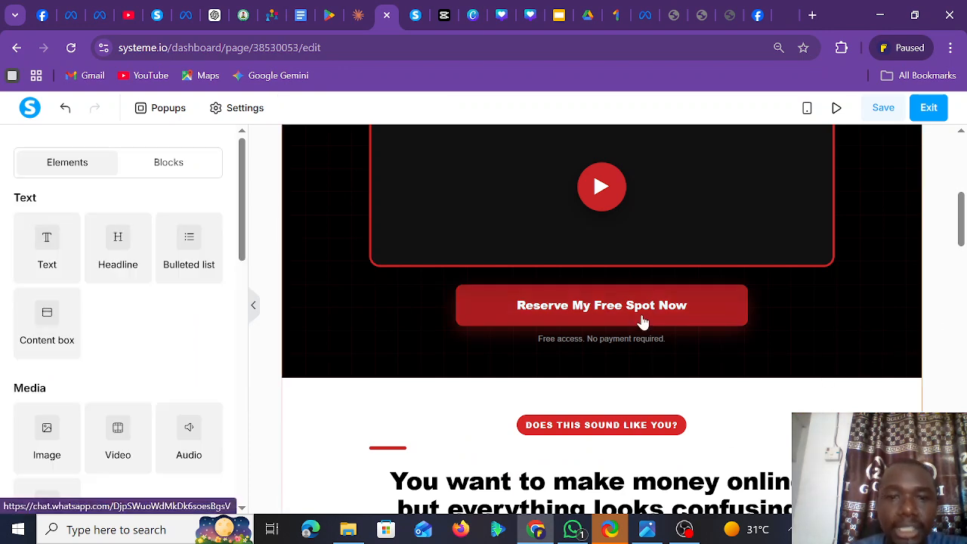
left_click(883, 110)
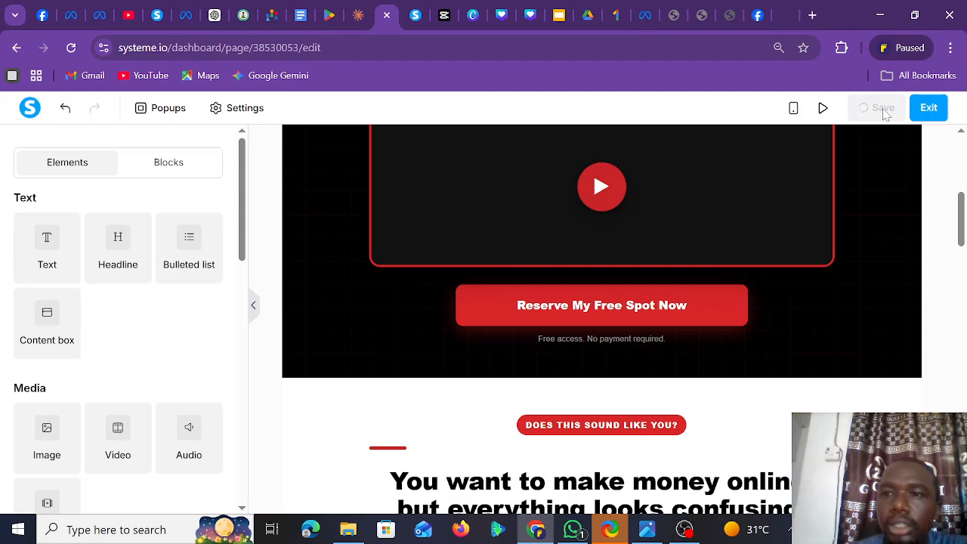
left_click(931, 109)
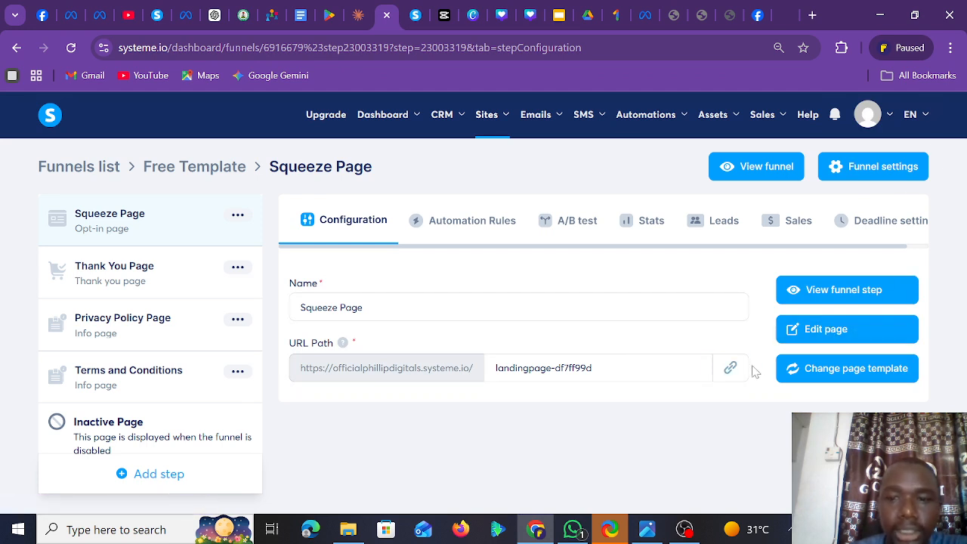
- Copy the landingpage-df7ff99d URL and load the live page in a new browser tab
left_click(730, 368)
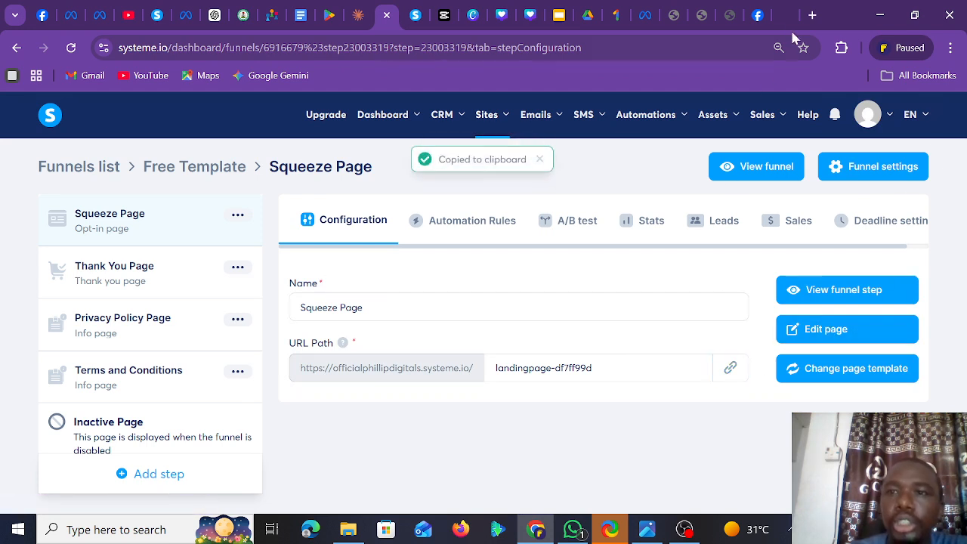
left_click(811, 16)
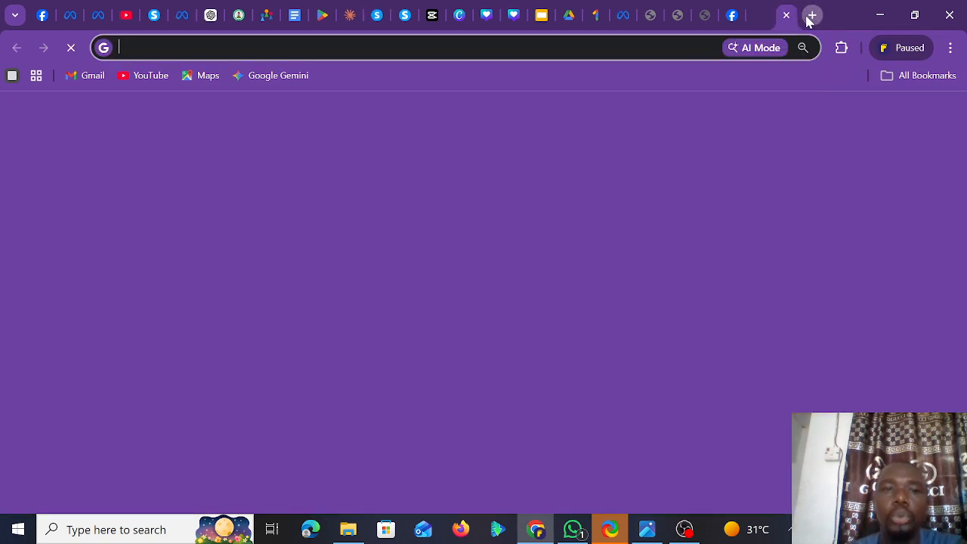
key("ctrl+v")
key("Return")
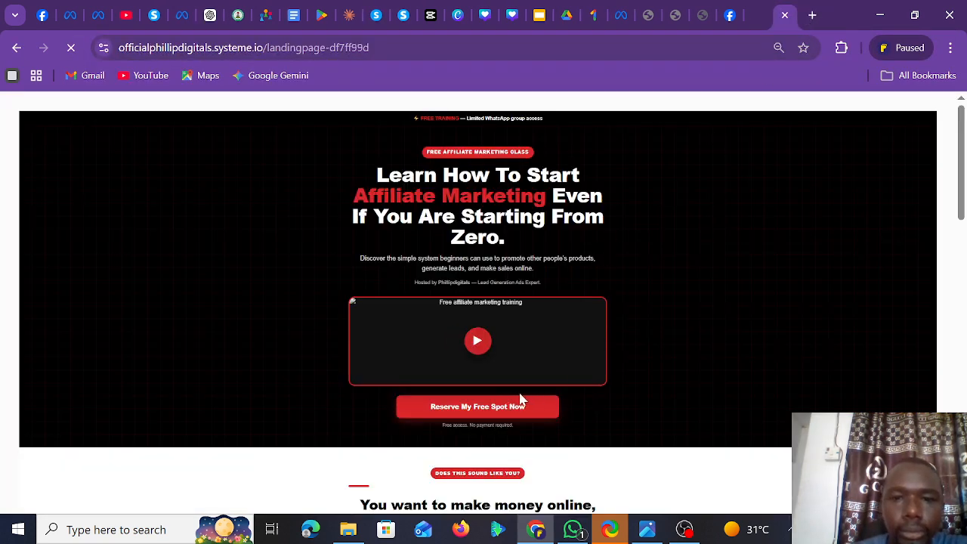
left_click(486, 413)
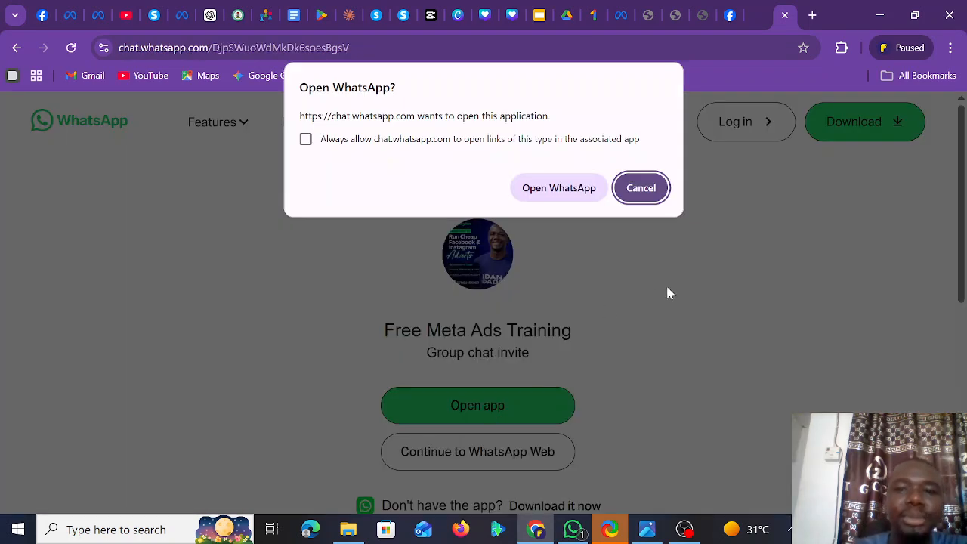
left_click(640, 190)
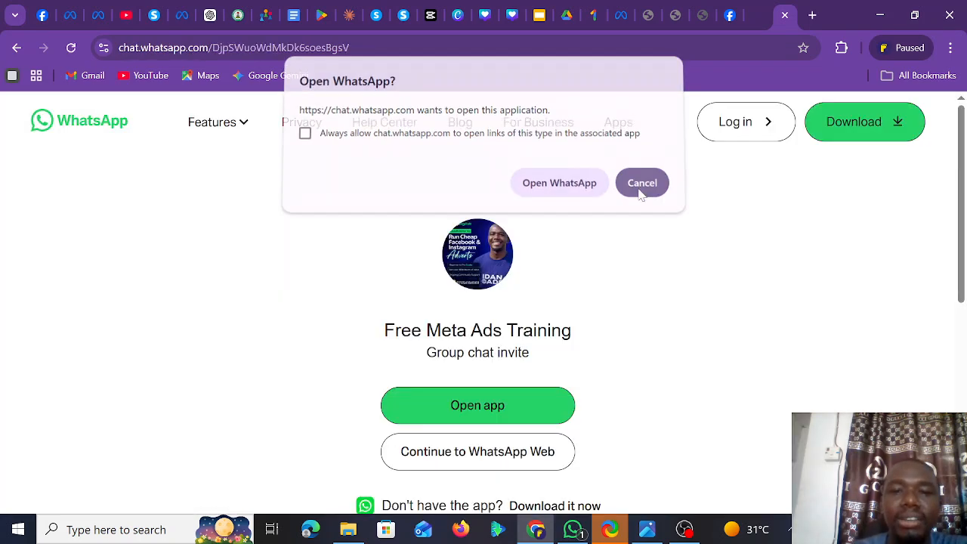
left_click(785, 15)
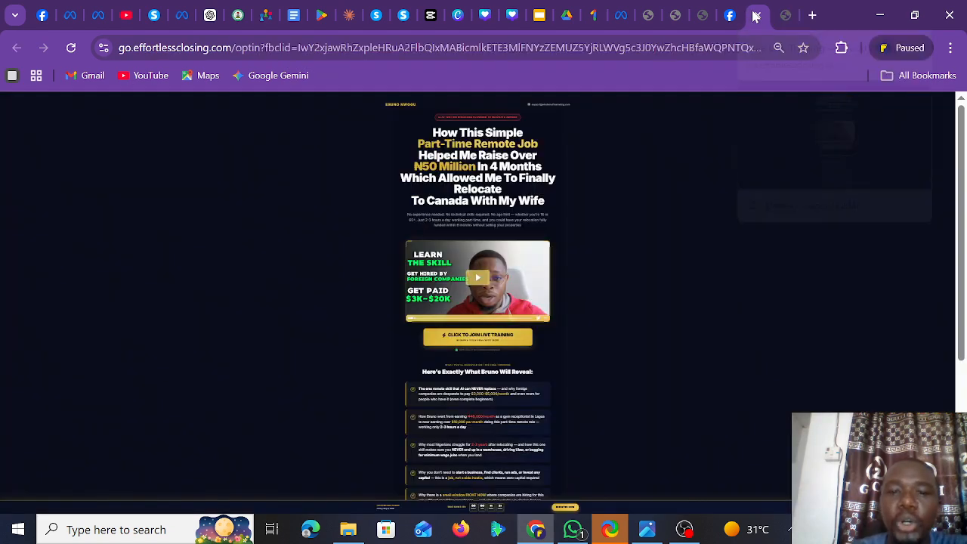
left_click(787, 16)
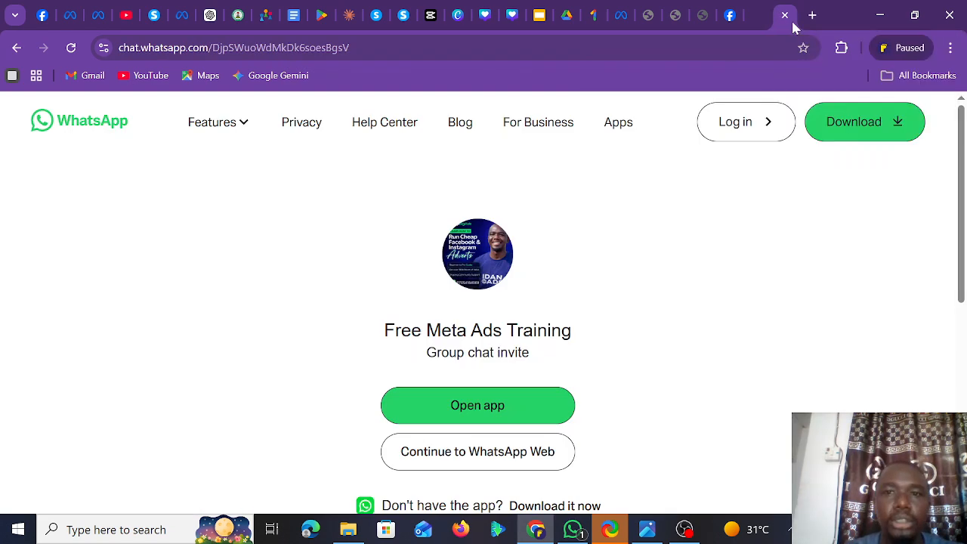
left_click(17, 48)
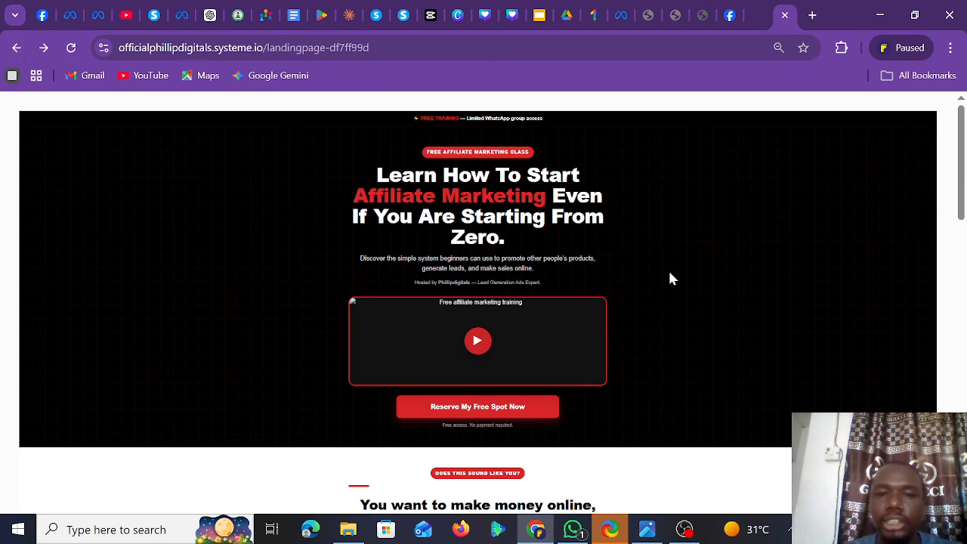
- Scroll the live page and test its join buttons, cancelling the 'Open WhatsApp?' prompt
left_click_drag(964, 173, 963, 276)
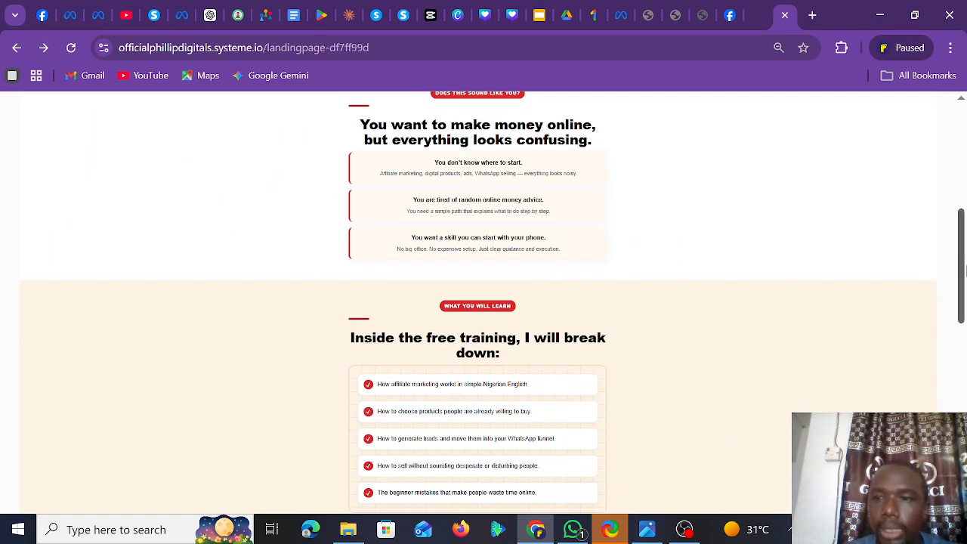
scroll(964, 265, "down", 3)
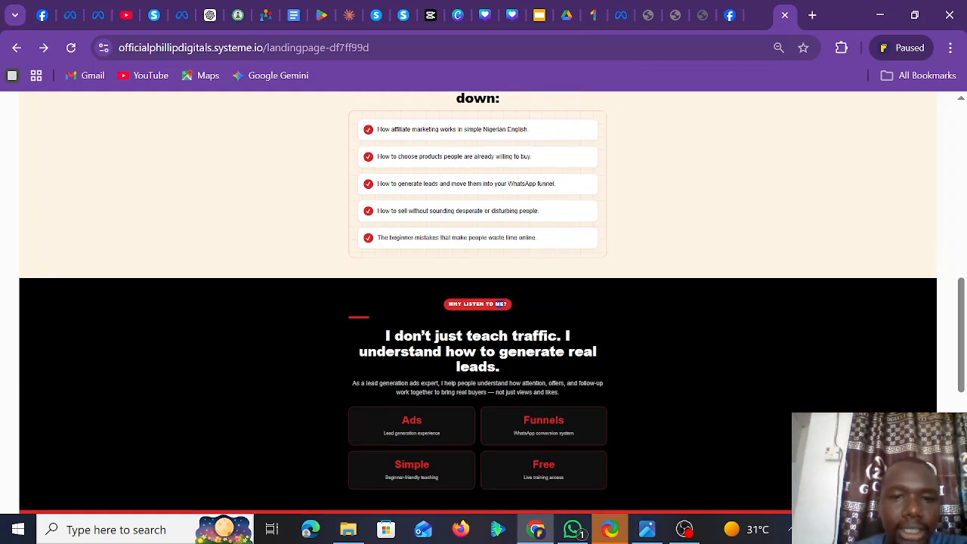
left_click_drag(963, 311, 964, 355)
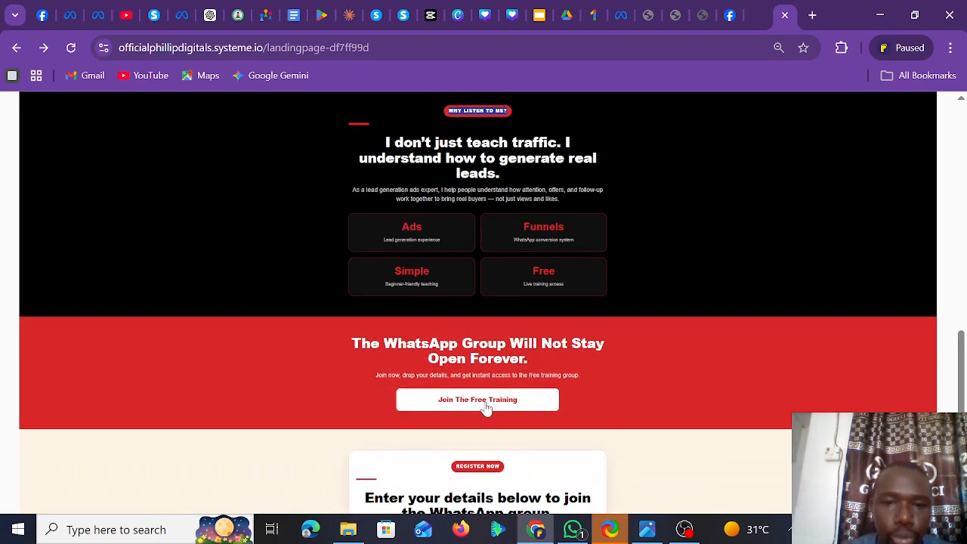
left_click(488, 408)
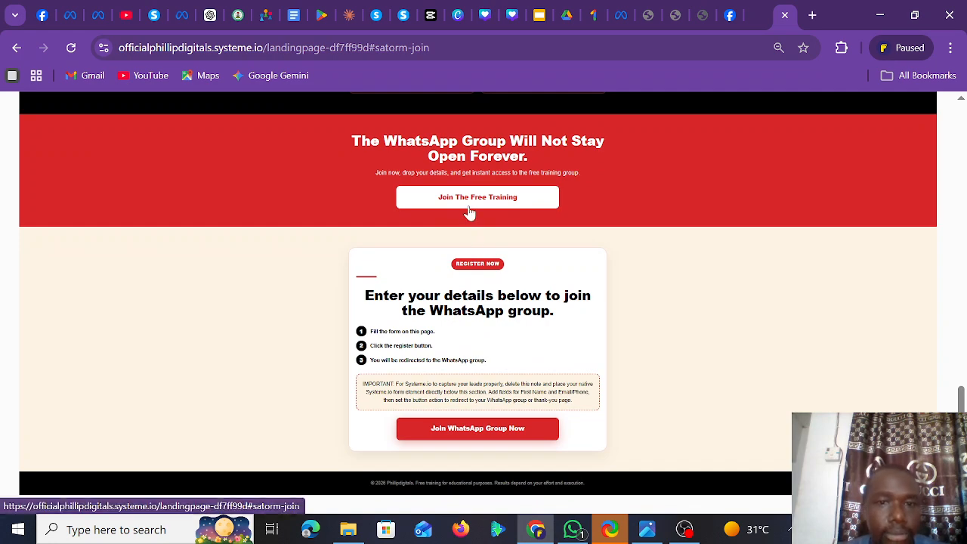
left_click(494, 444)
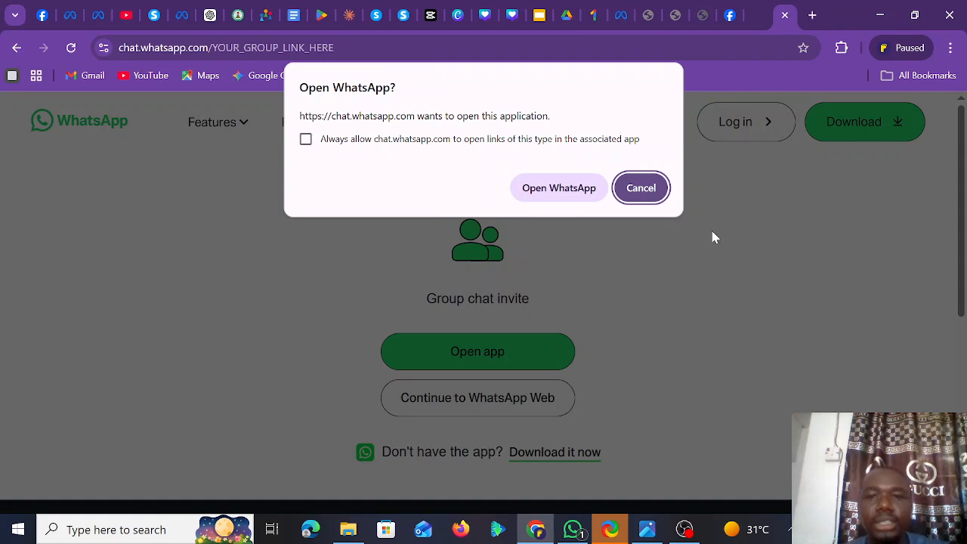
left_click(651, 198)
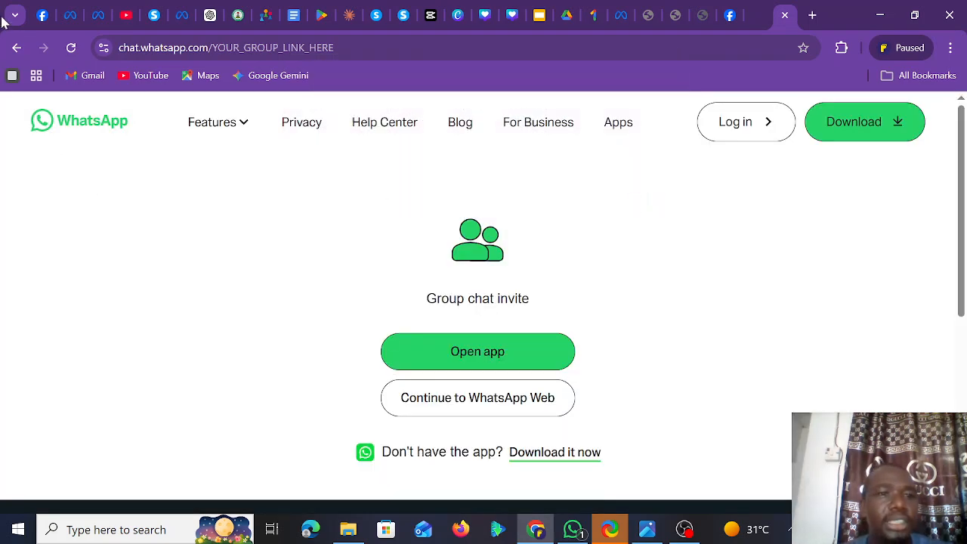
- Go back, retest the WhatsApp invite button, cancel the prompt and return to the landing page
left_click(17, 47)
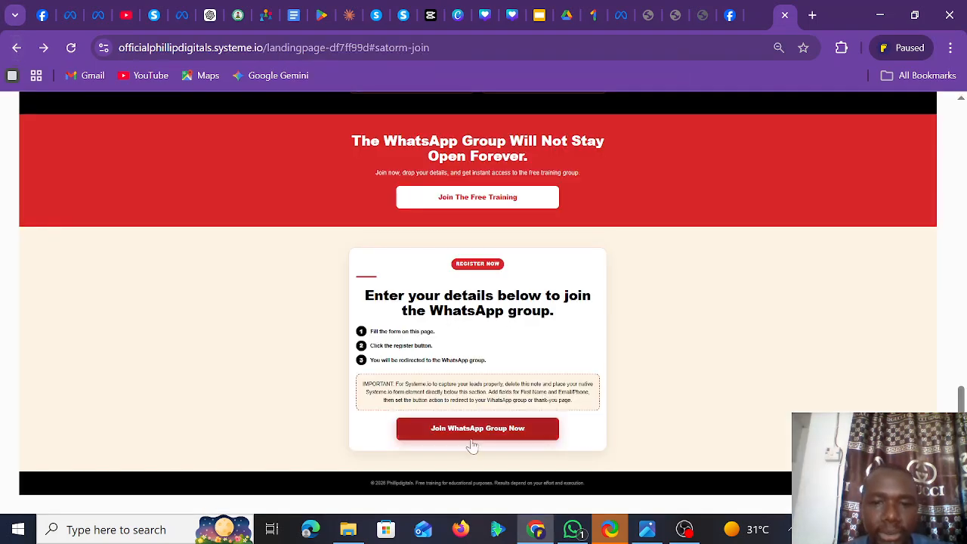
left_click(471, 437)
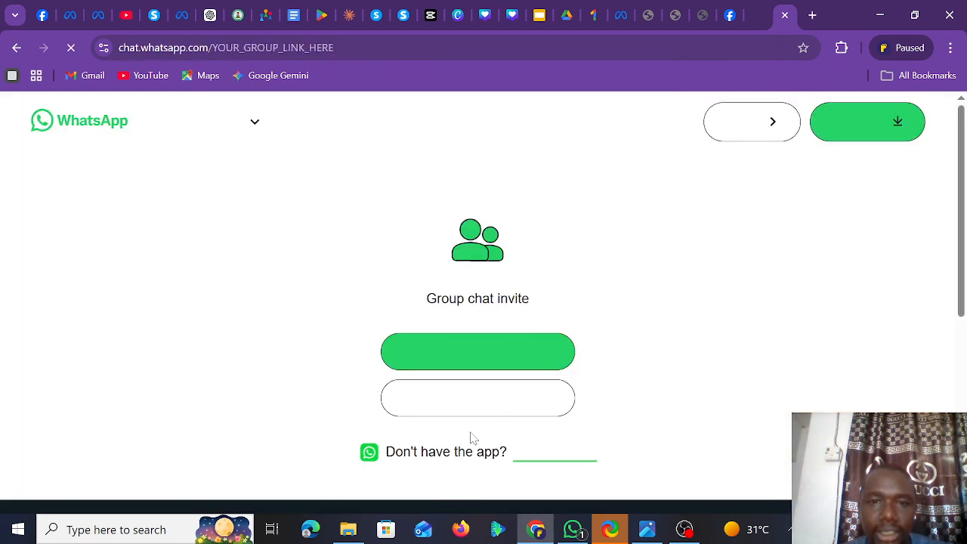
left_click(639, 189)
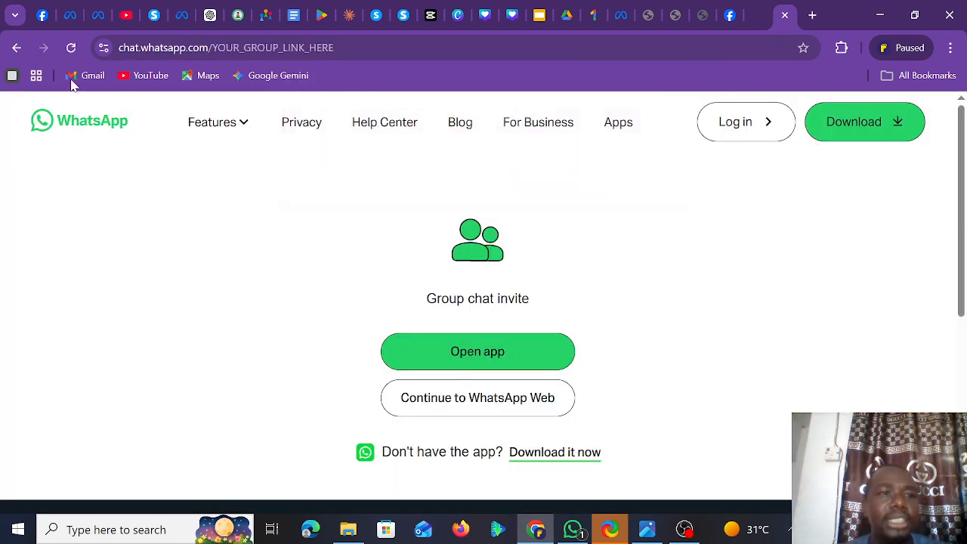
left_click(18, 48)
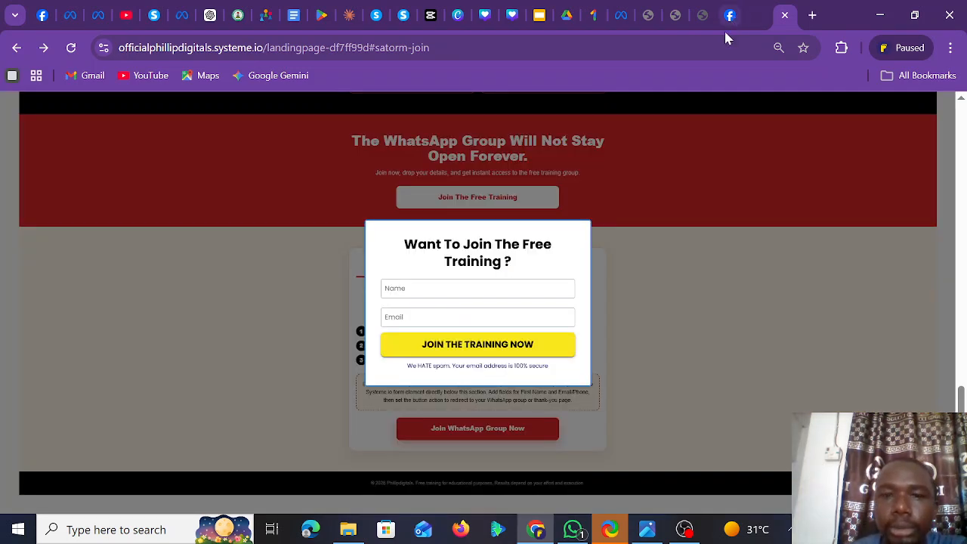
- Autofill name and e-mail, submit the opt-in form, and test the thank-you page's WhatsApp button
left_click(483, 289)
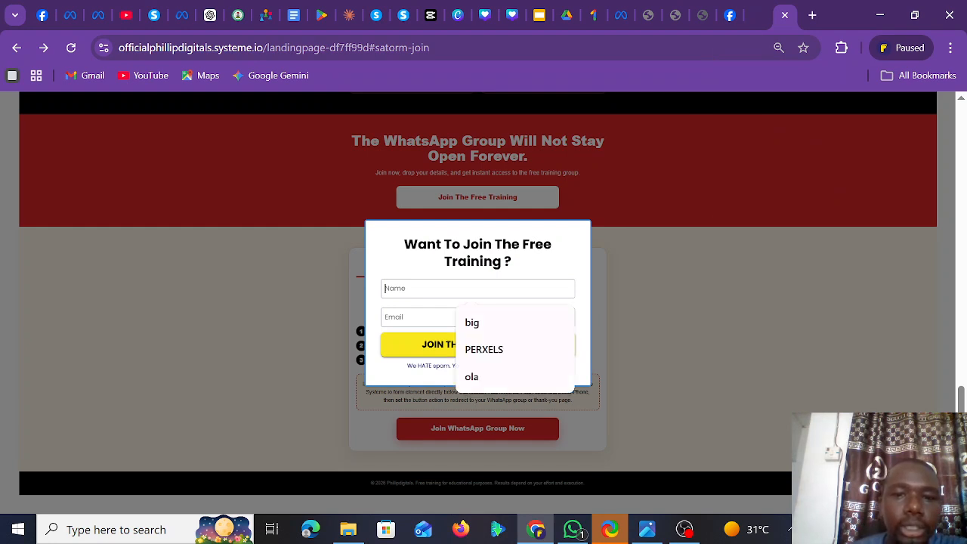
left_click(490, 329)
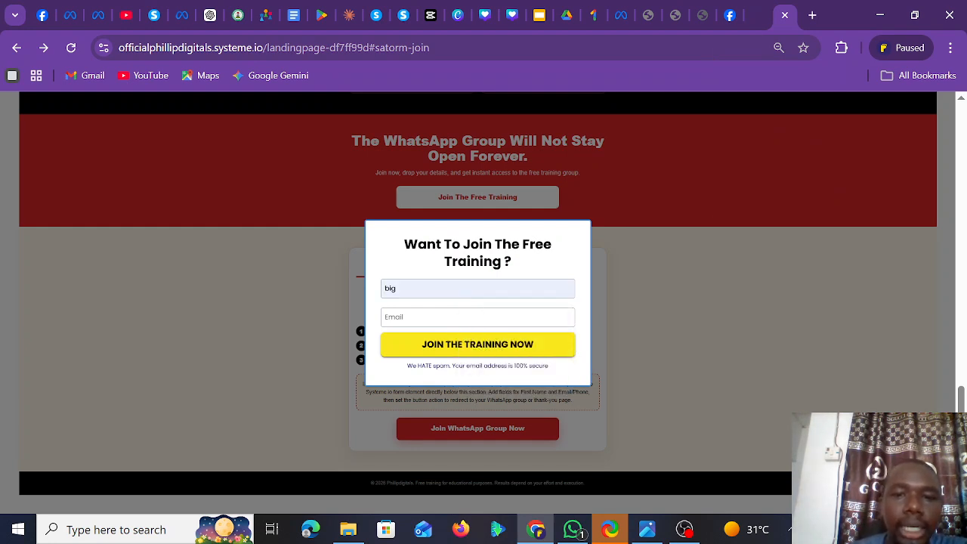
left_click(476, 318)
left_click(511, 354)
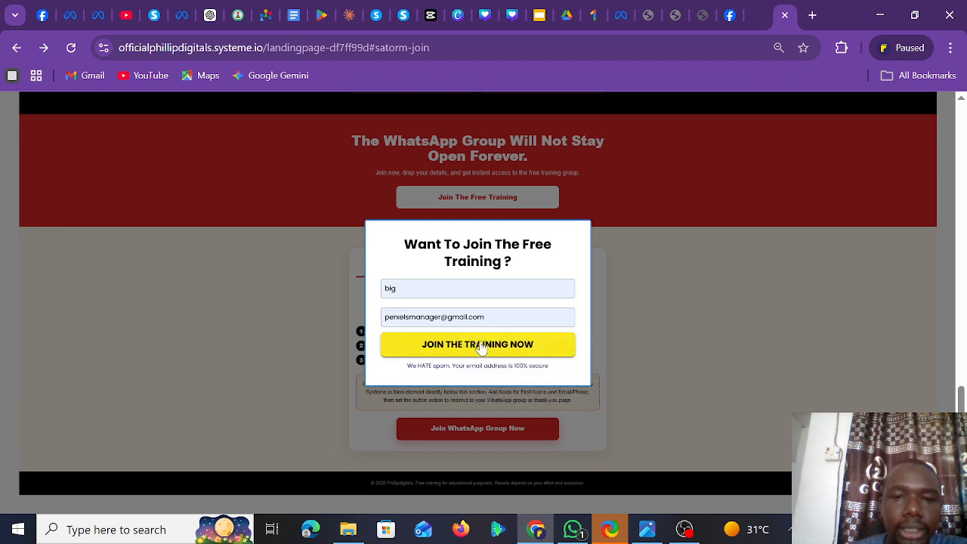
left_click(481, 347)
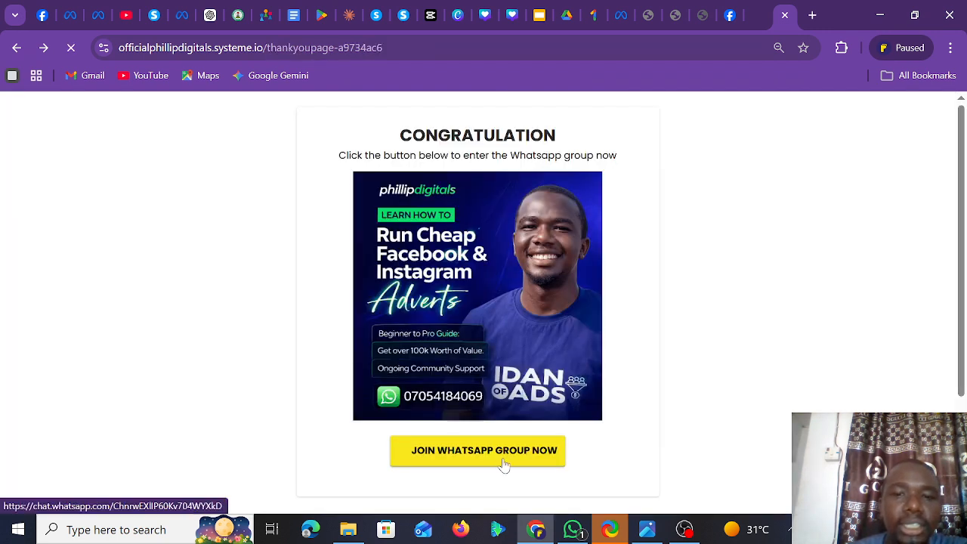
left_click(504, 465)
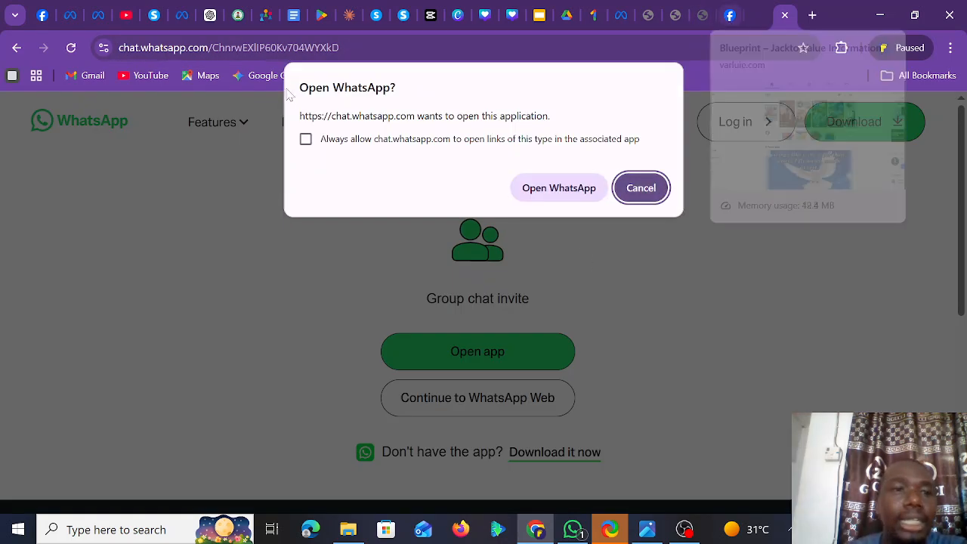
left_click(640, 189)
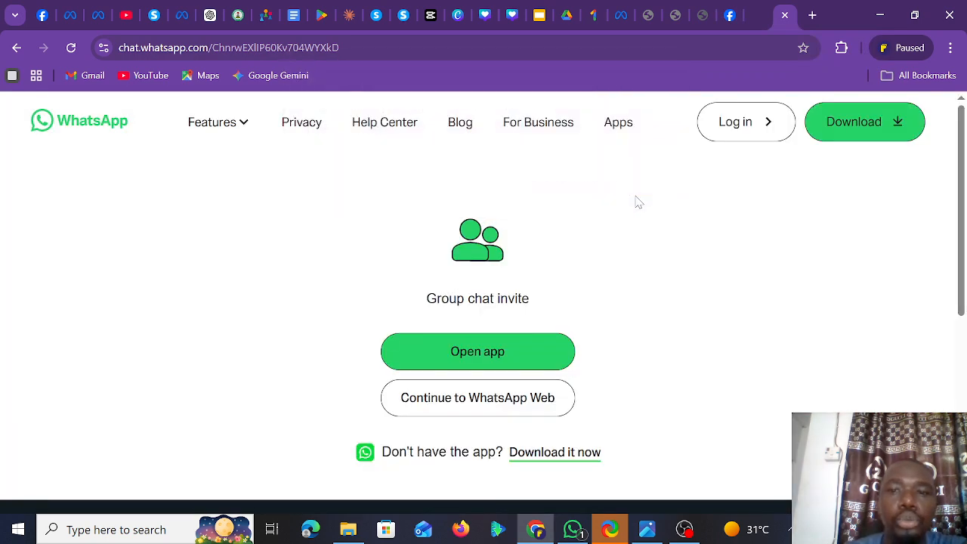
- Go back to the landing page, return to the funnel dashboard, and edit the Squeeze Page
left_click(16, 47)
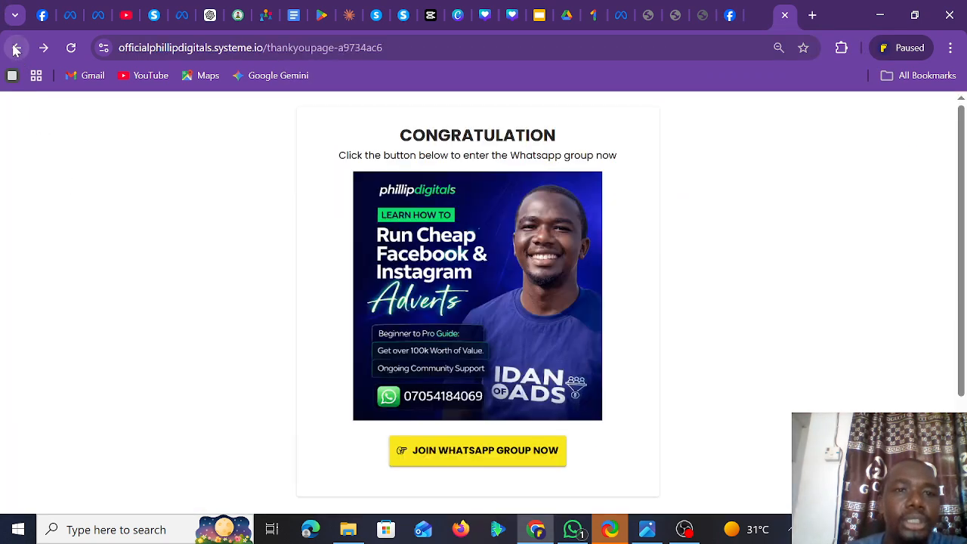
left_click(16, 48)
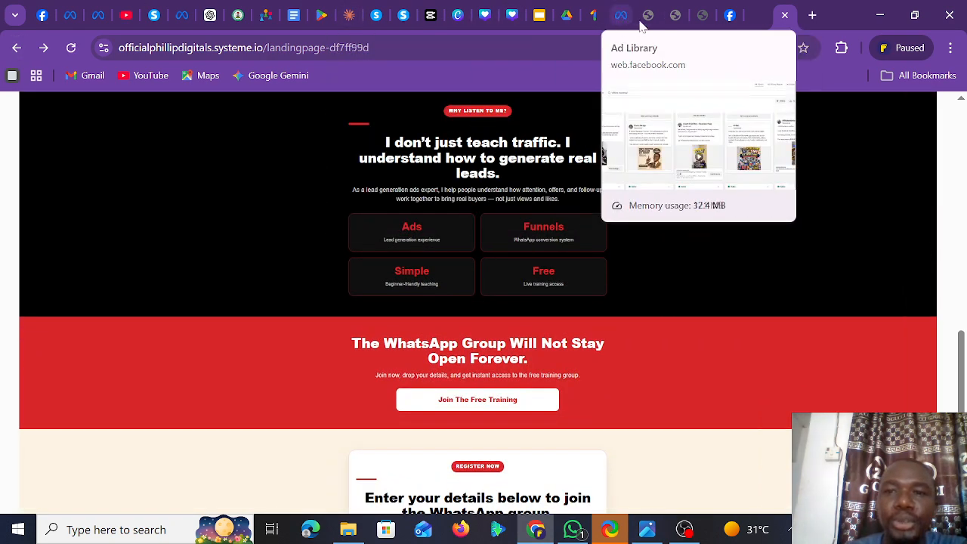
left_click(376, 23)
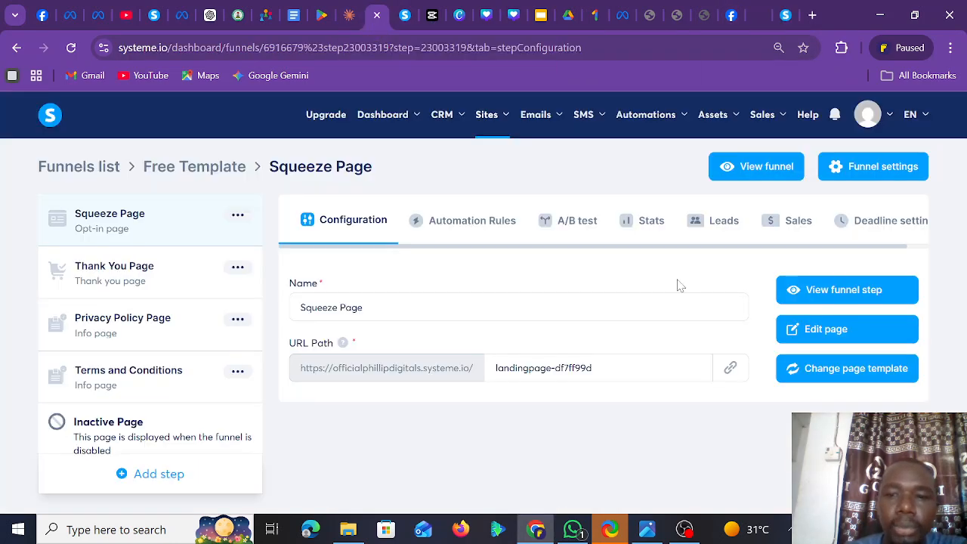
left_click(827, 335)
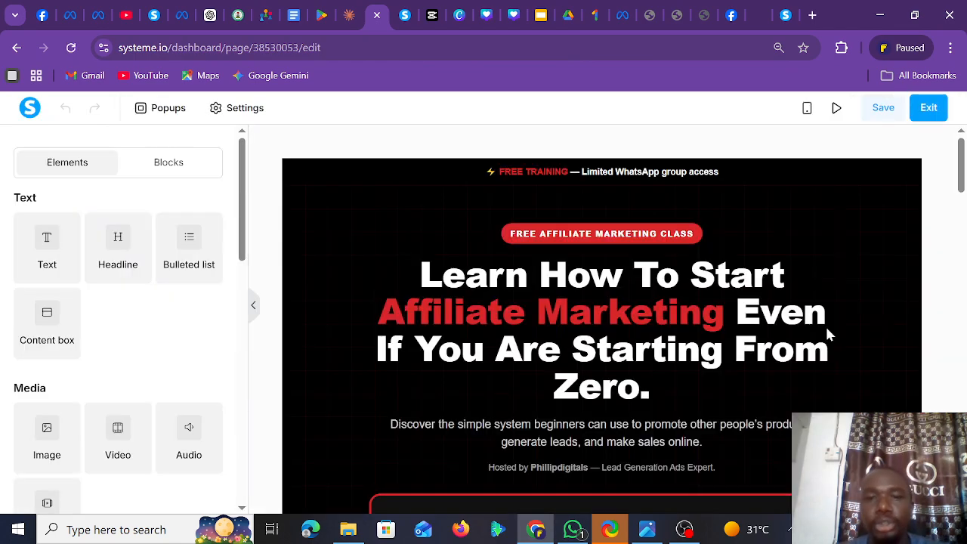
- Scroll through the affiliate marketing landing page in the editor preview
left_click_drag(961, 163, 961, 397)
scroll(601, 302, "down", 1)
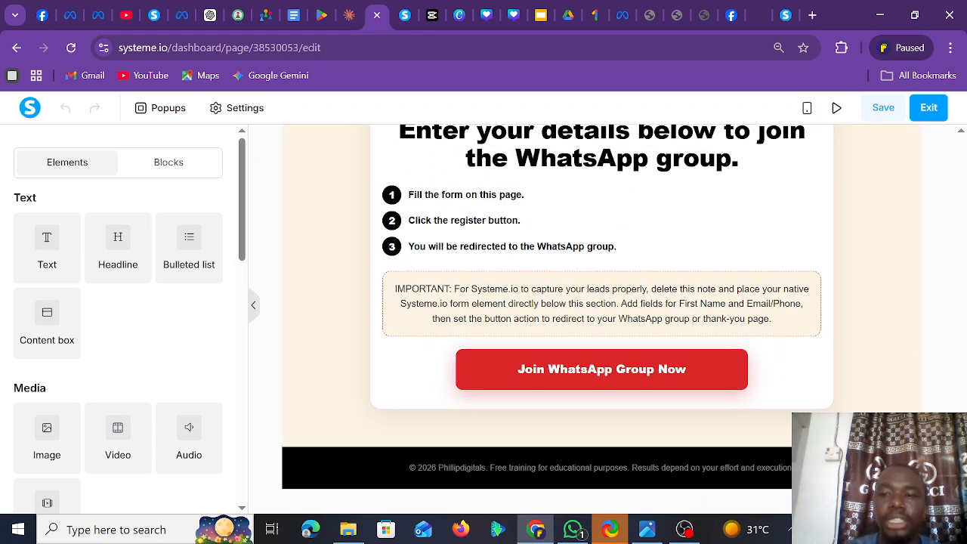
scroll(602, 317, "up", 5)
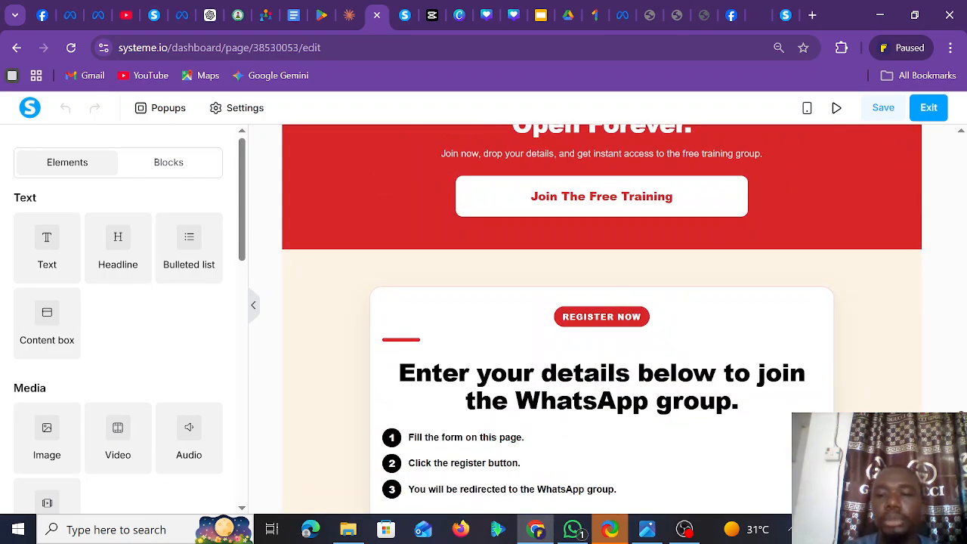
scroll(601, 318, "down", 2)
left_click_drag(962, 439, 952, 62)
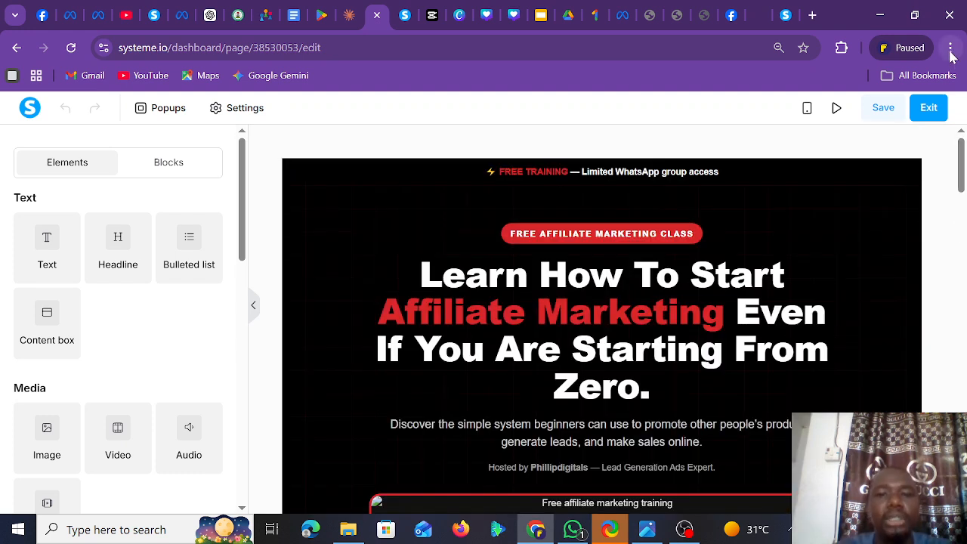